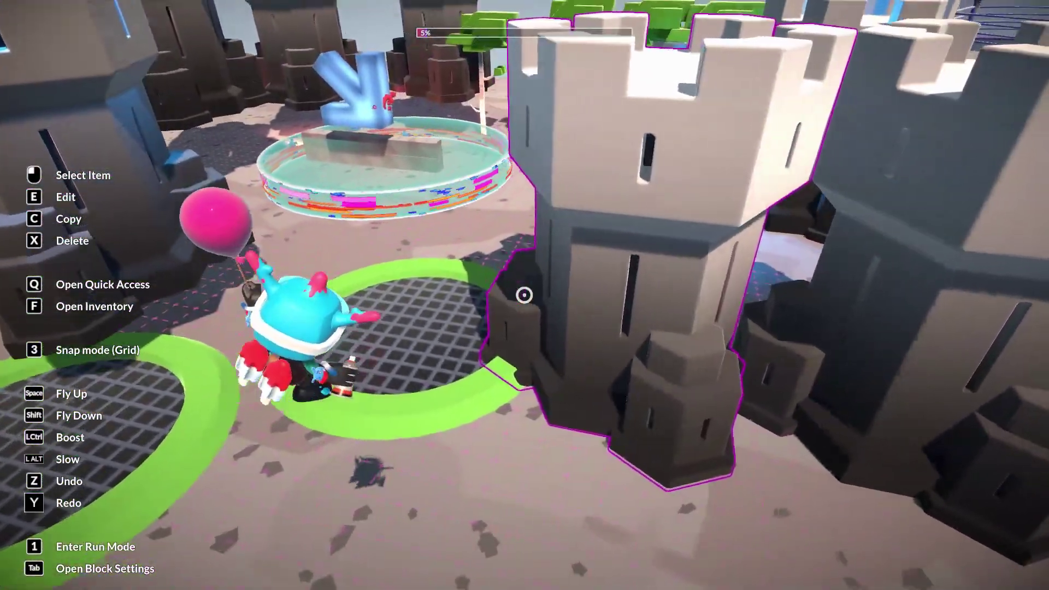
# Fly toward the central pond, then back away to survey the castle towers and rings.
pyautogui.press('w')
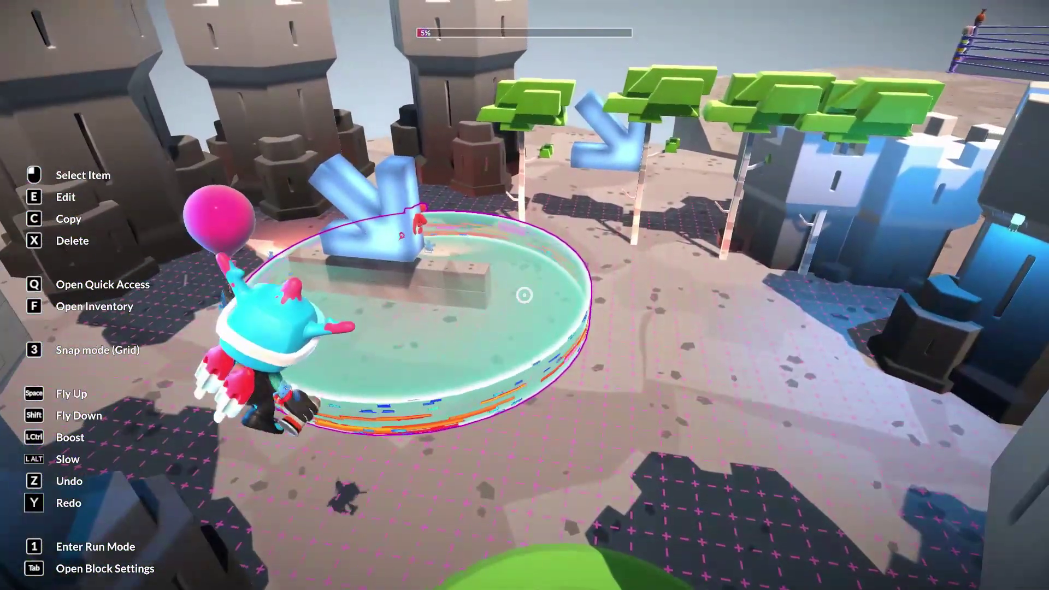
pyautogui.press('s')
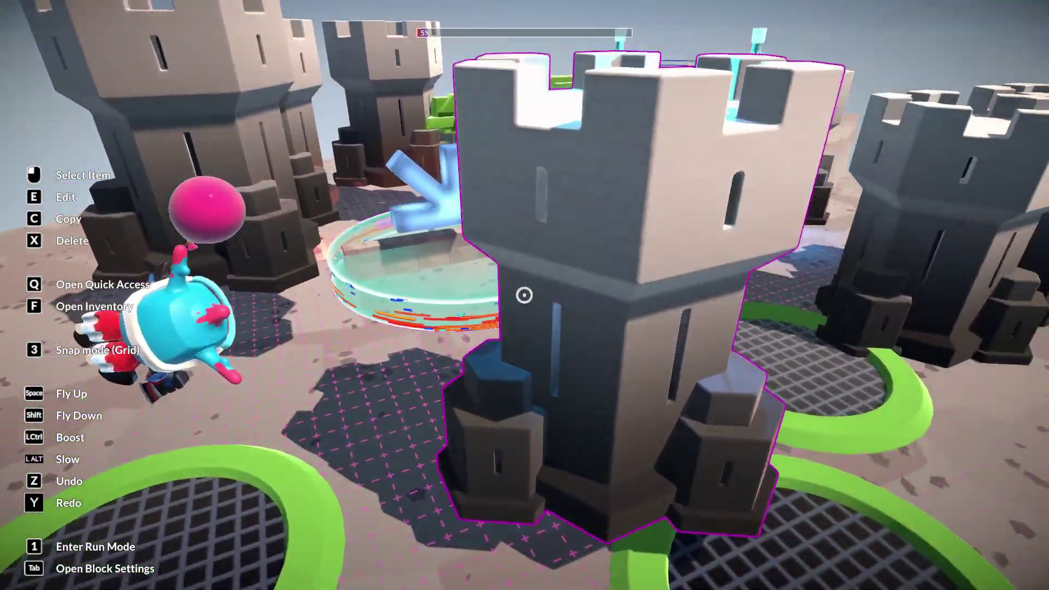
pyautogui.press('s')
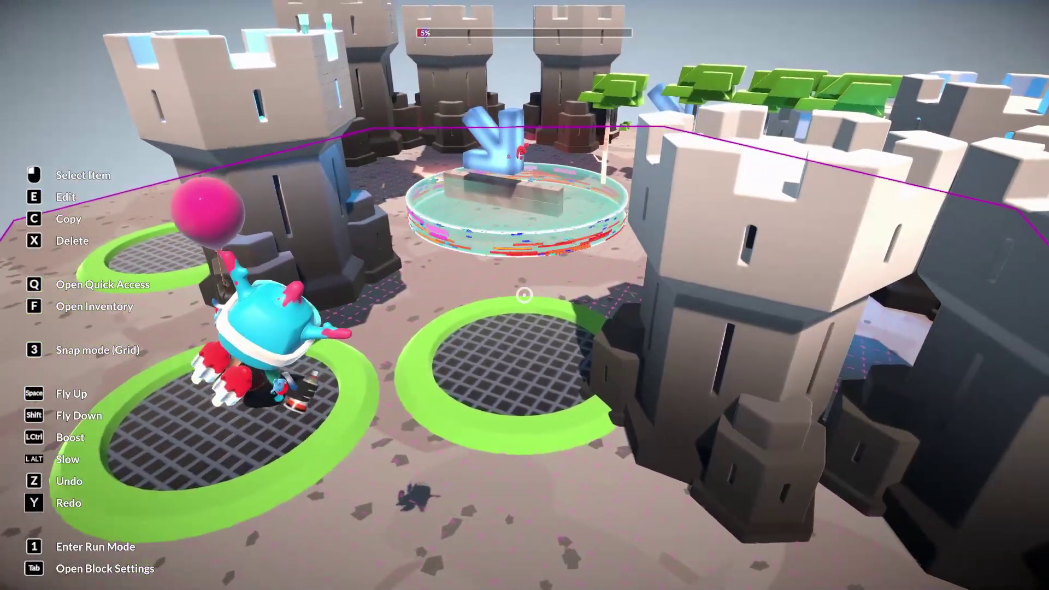
pyautogui.press('w')
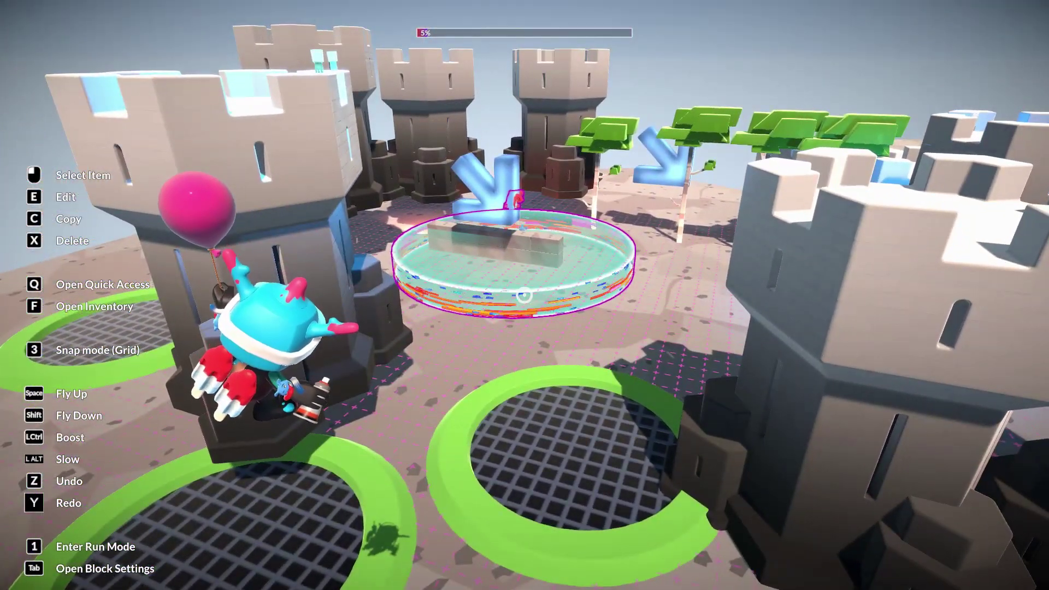
pyautogui.press('s')
# Rise for an overhead view, circle the green rings, and enter run mode.
pyautogui.press('space')
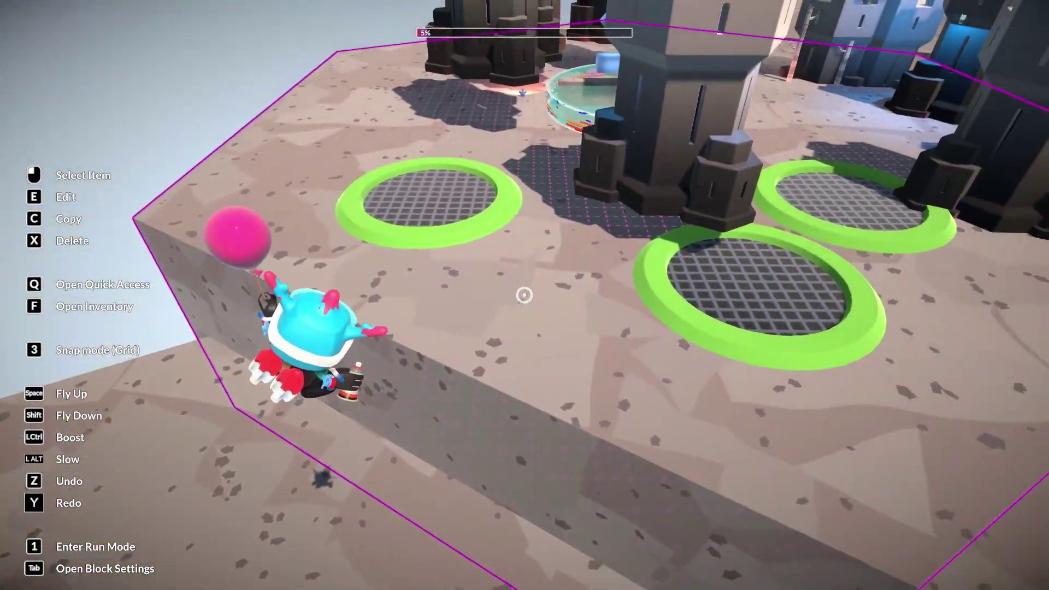
pyautogui.press('w')
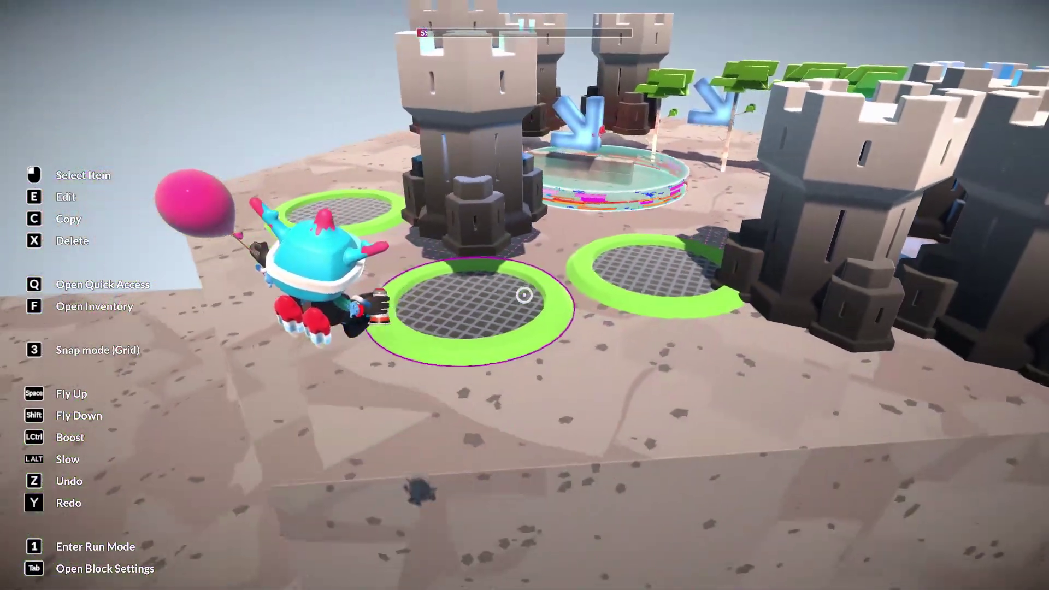
pyautogui.press('a')
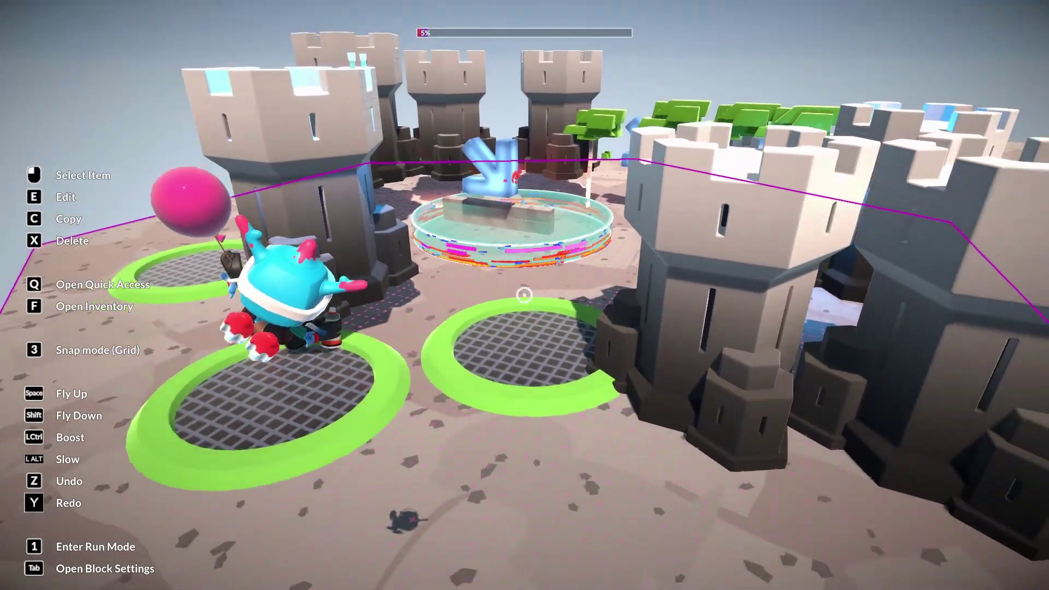
pyautogui.press('w')
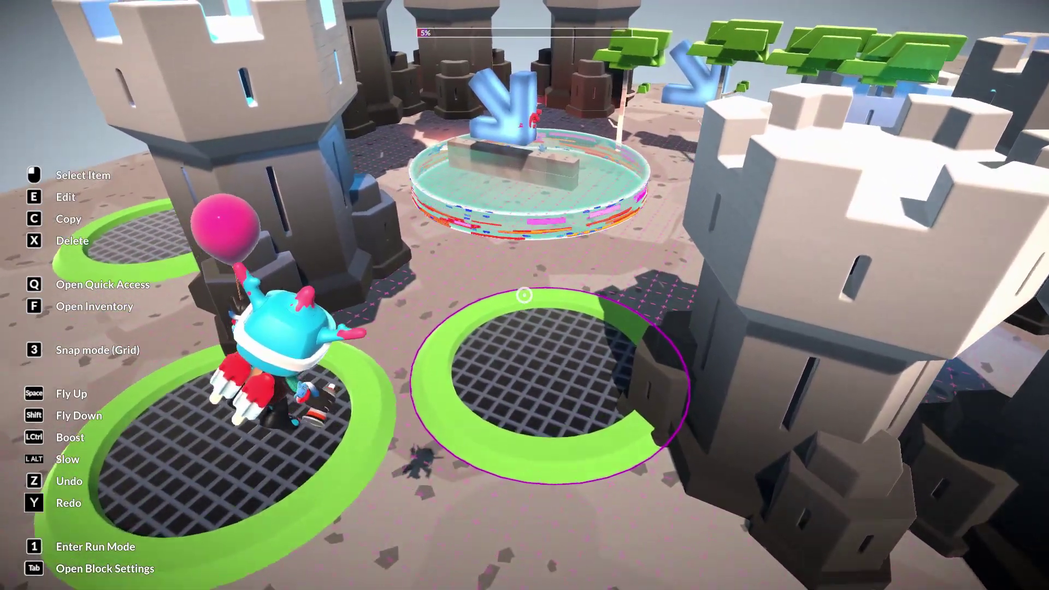
pyautogui.press('1')
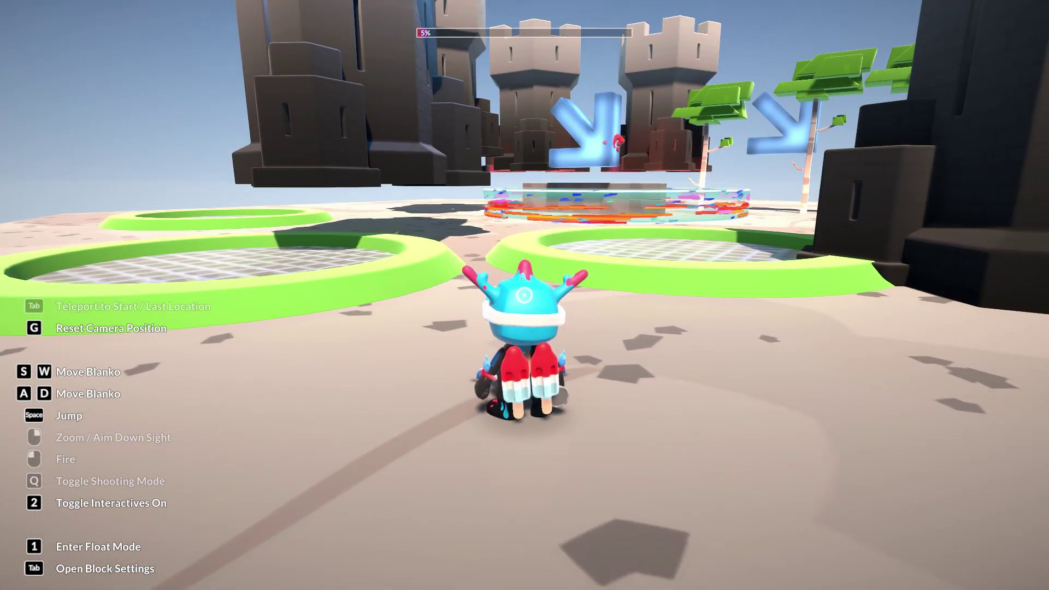
# Switch back to float mode and fly up over the rings toward the base edge.
pyautogui.press('1')
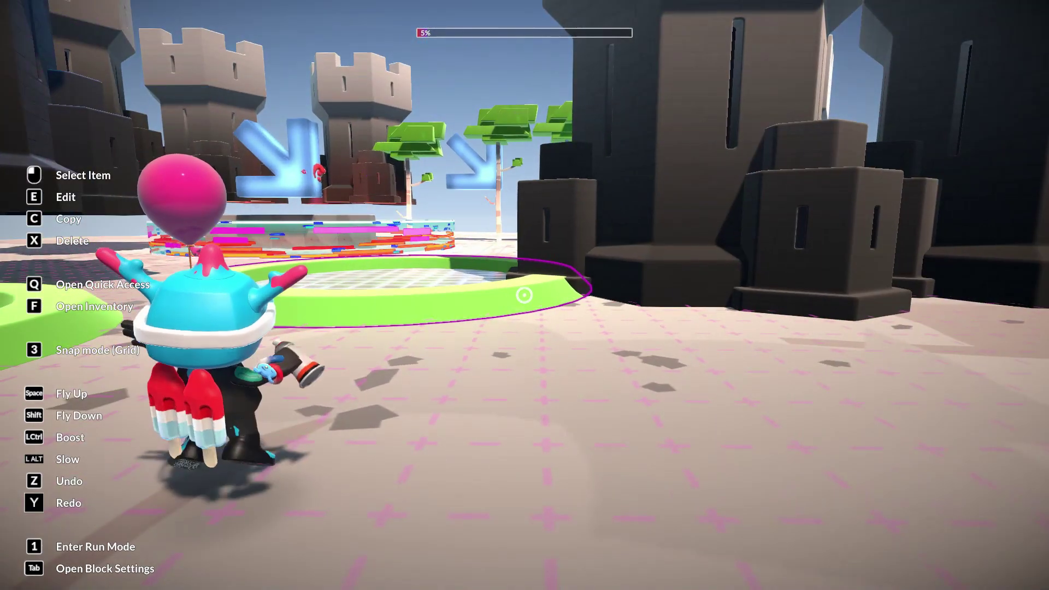
pyautogui.press('w')
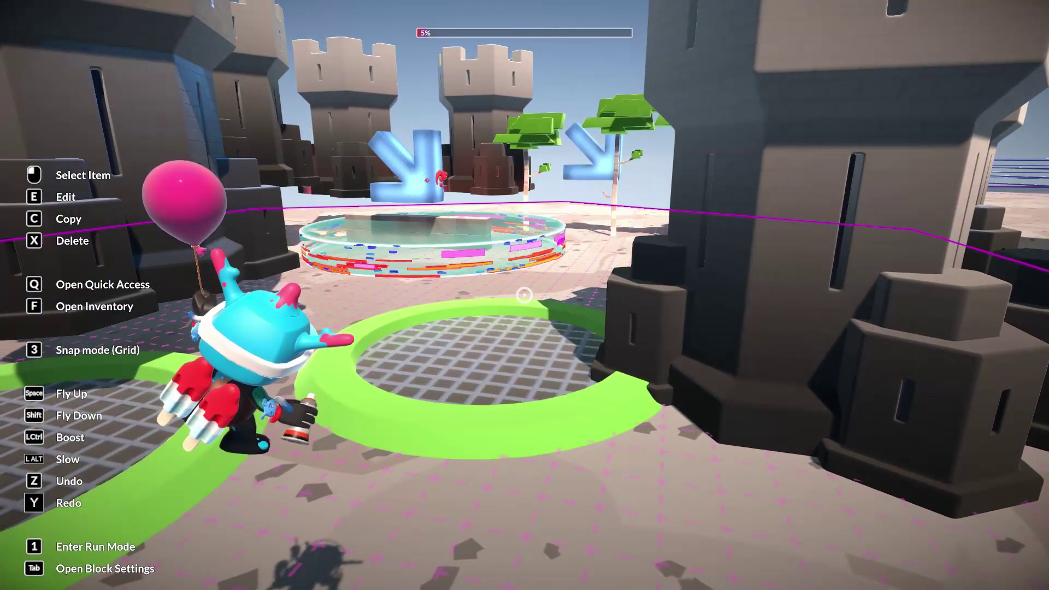
pyautogui.press('space')
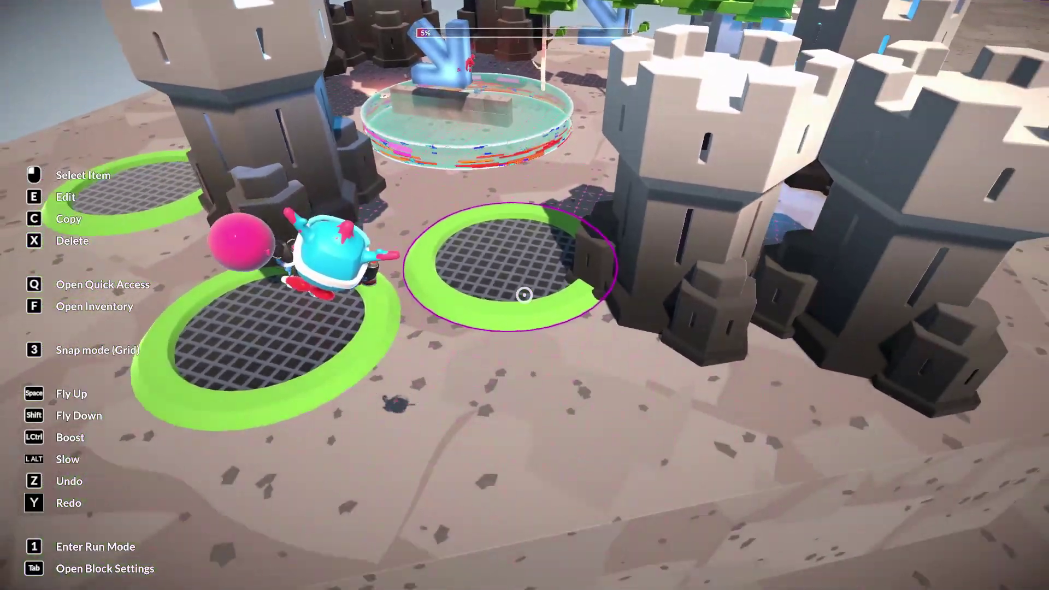
pyautogui.press('s')
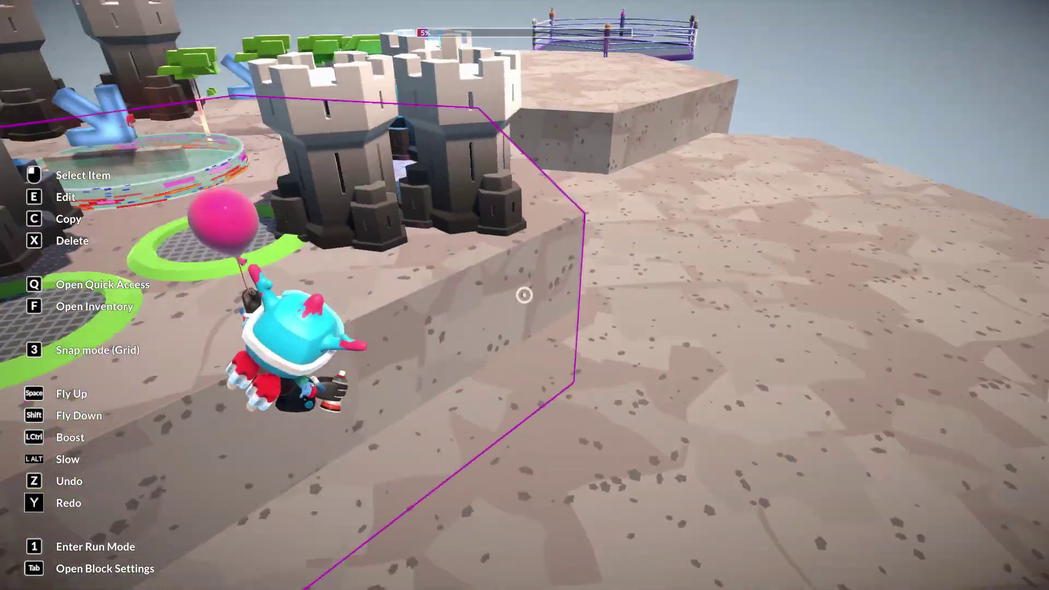
# Descend beside the blue water block and fly through its volume toward the towers.
pyautogui.press('shift')
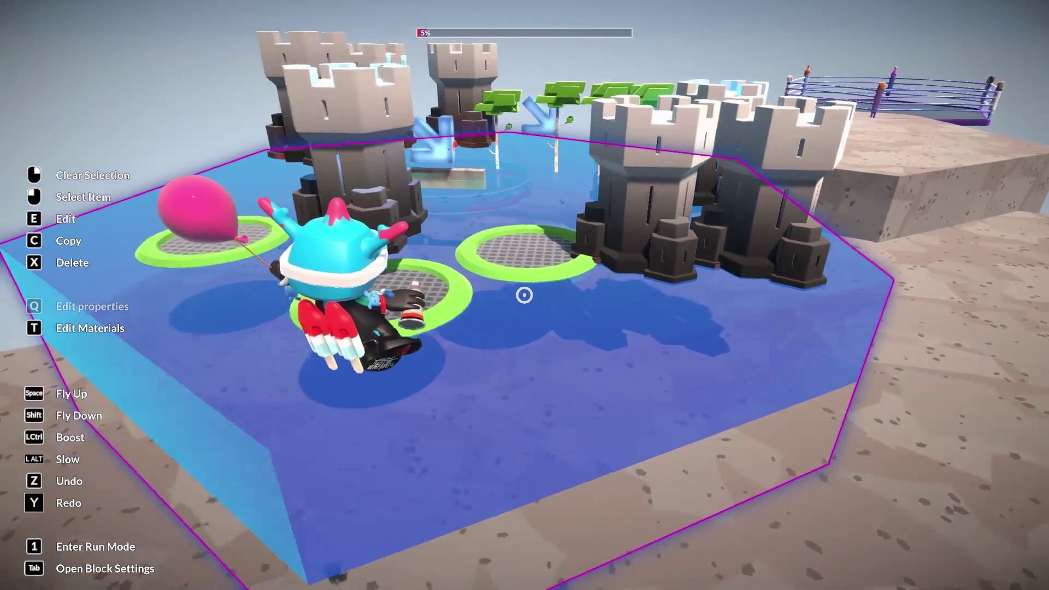
pyautogui.press('shift')
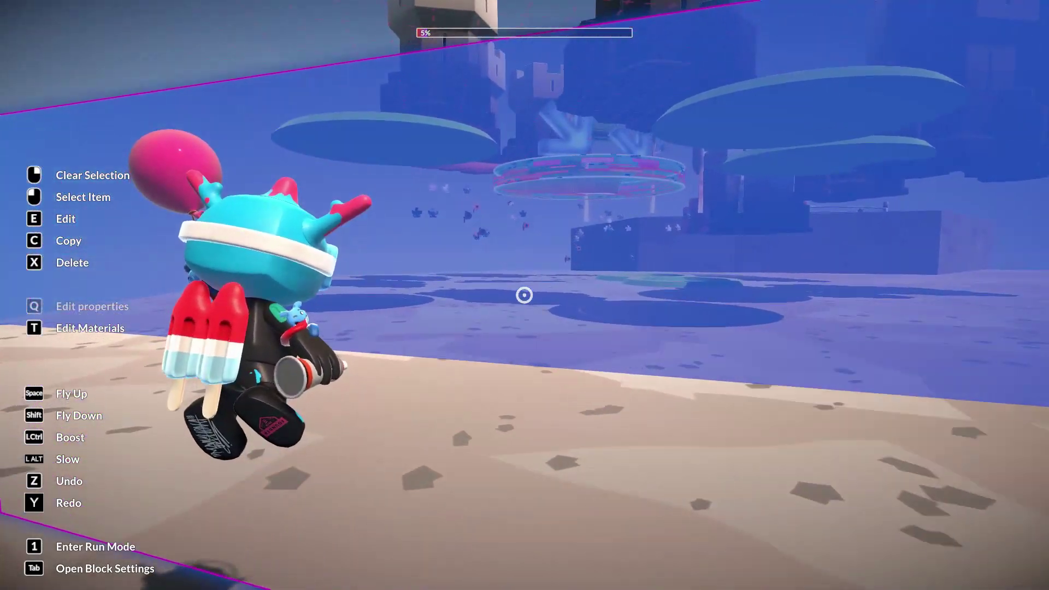
pyautogui.press('w')
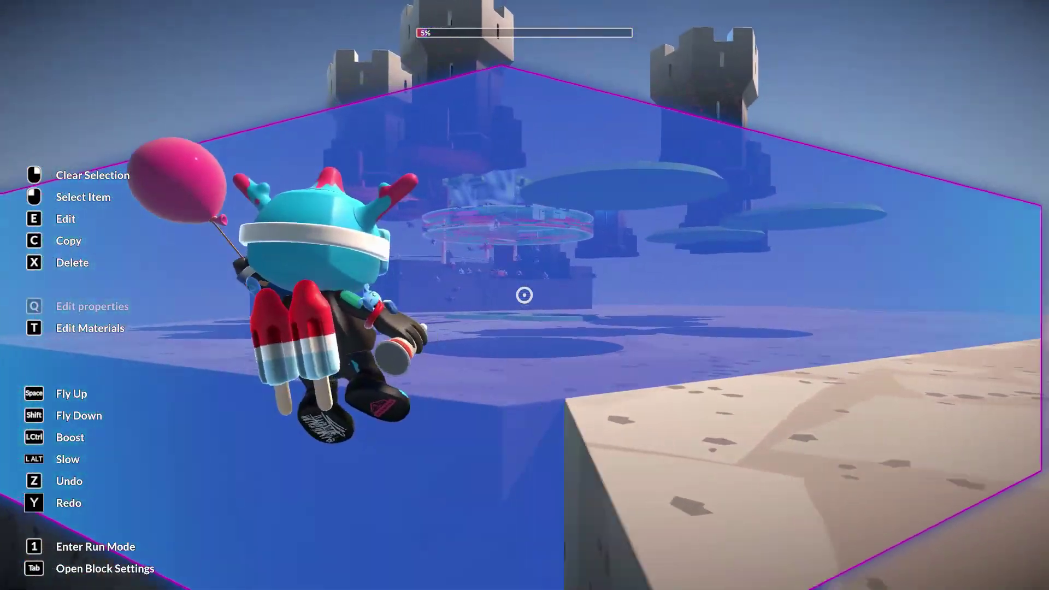
pyautogui.press('w')
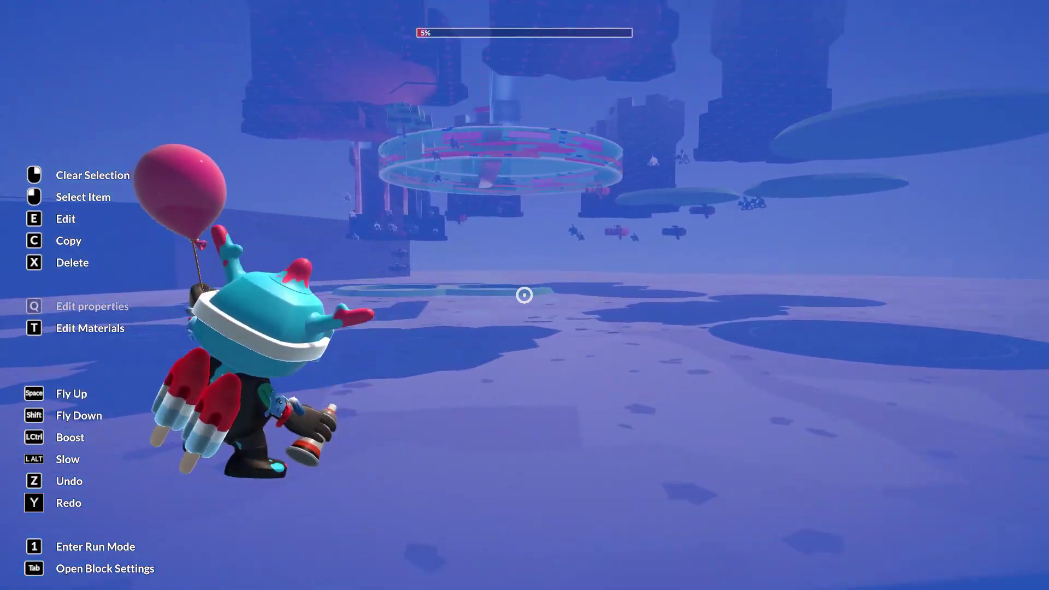
pyautogui.press('w')
pyautogui.press('w')
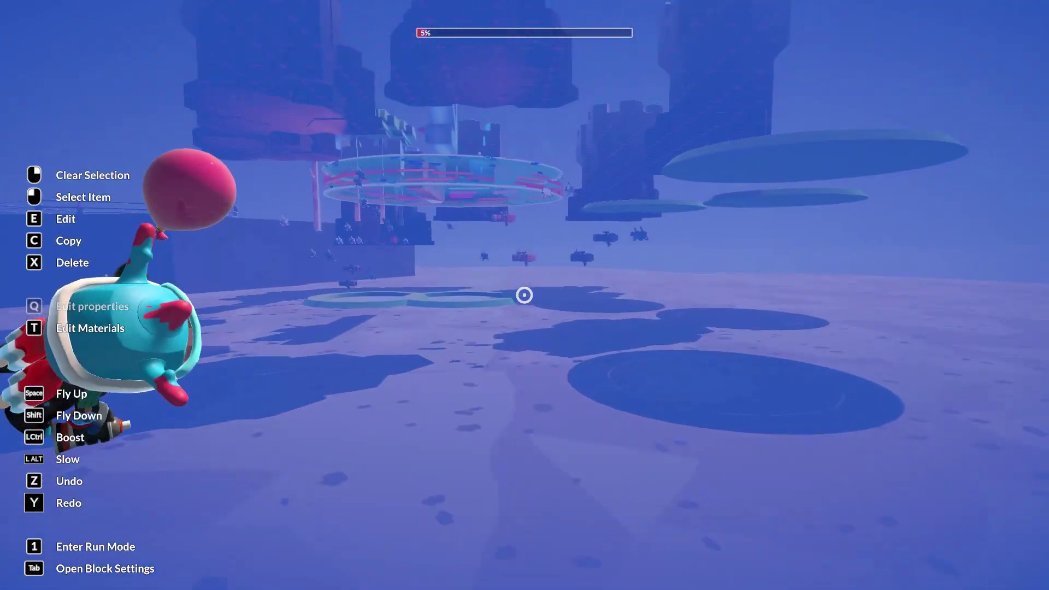
pyautogui.press('s')
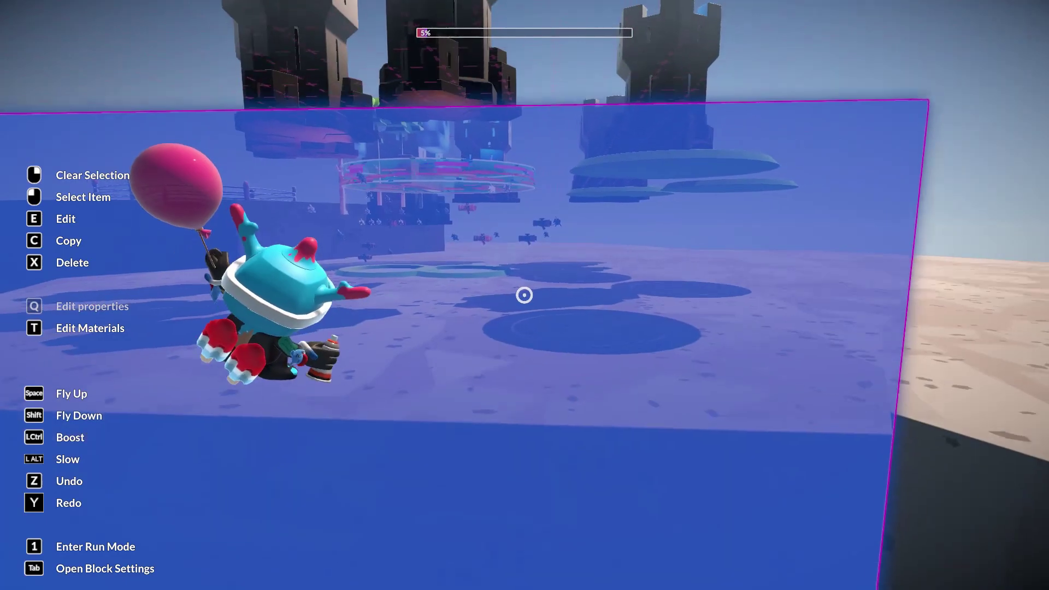
pyautogui.press('w')
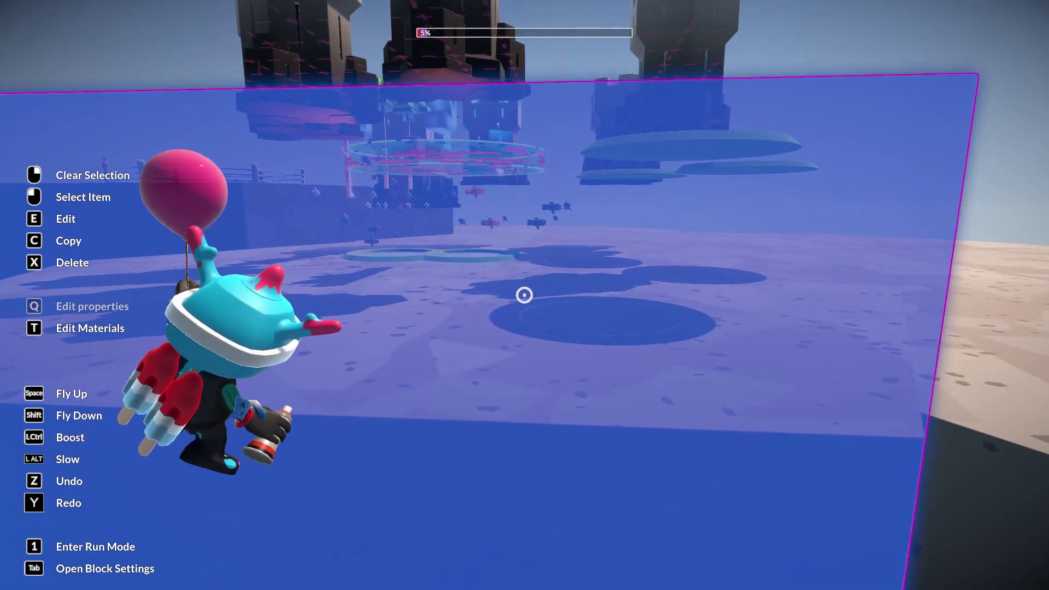
pyautogui.press('shift')
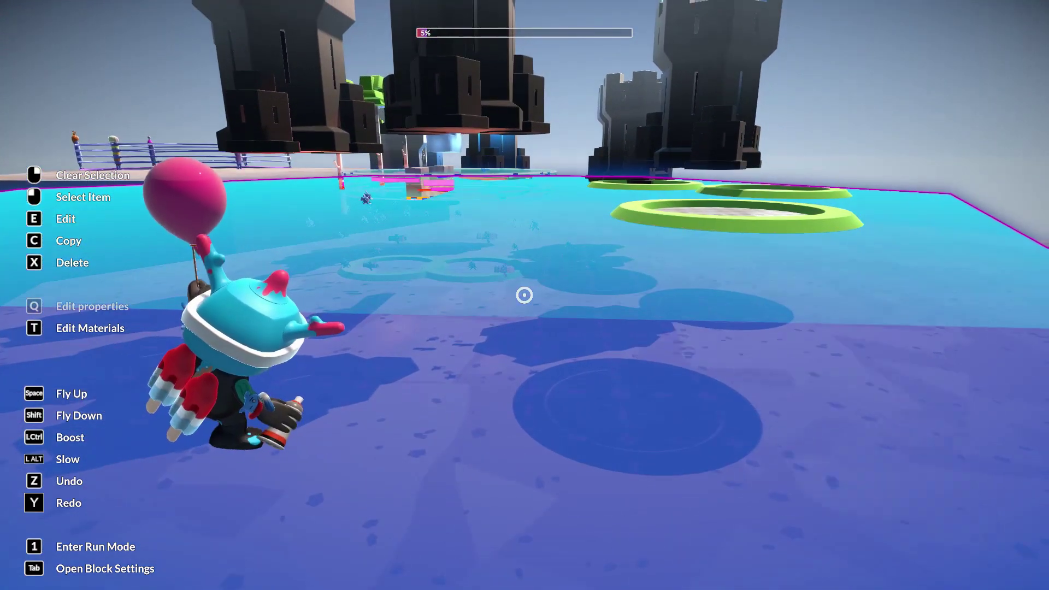
pyautogui.press('w')
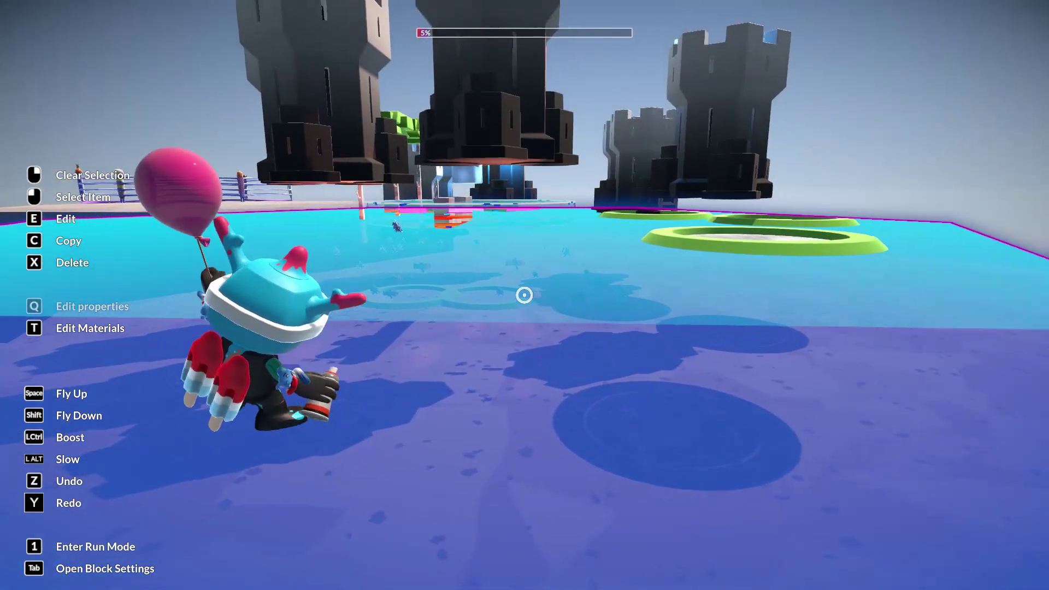
# Sink past the water and sand blocks, then rise above the ground base toward the towers.
pyautogui.press('shift')
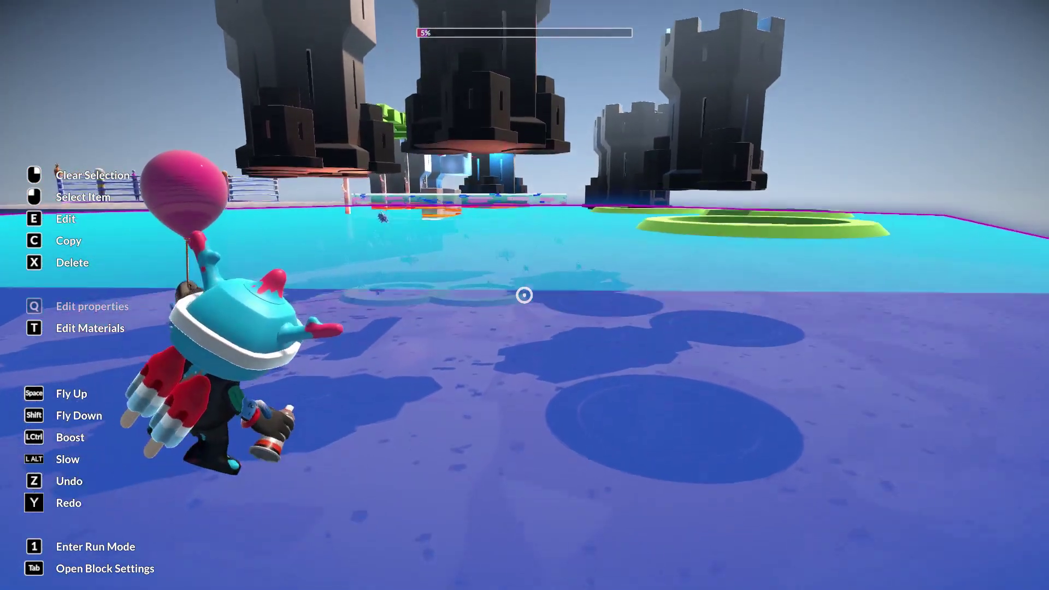
pyautogui.press('shift')
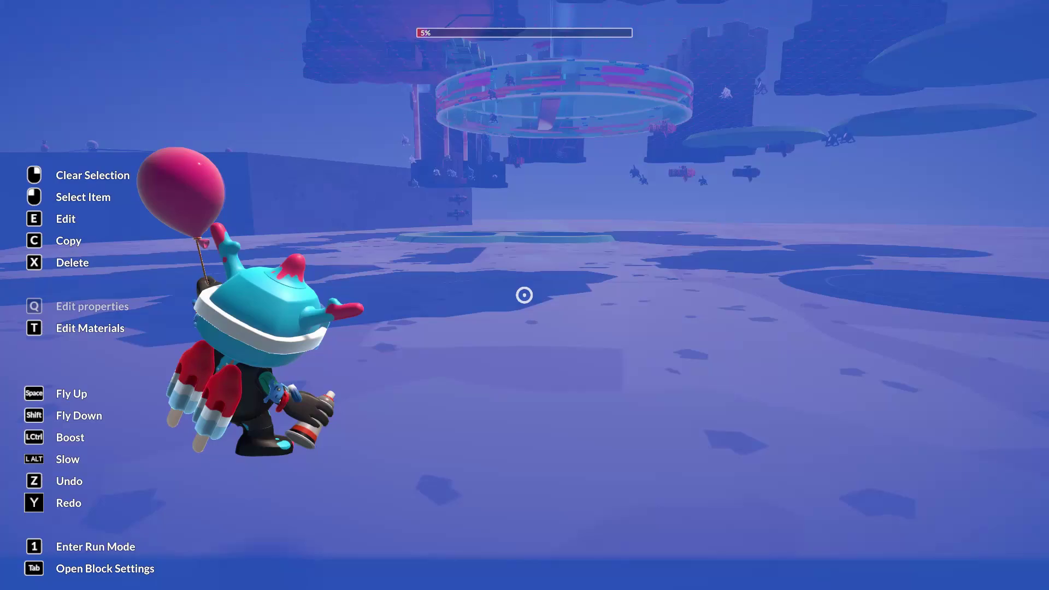
pyautogui.press('shift')
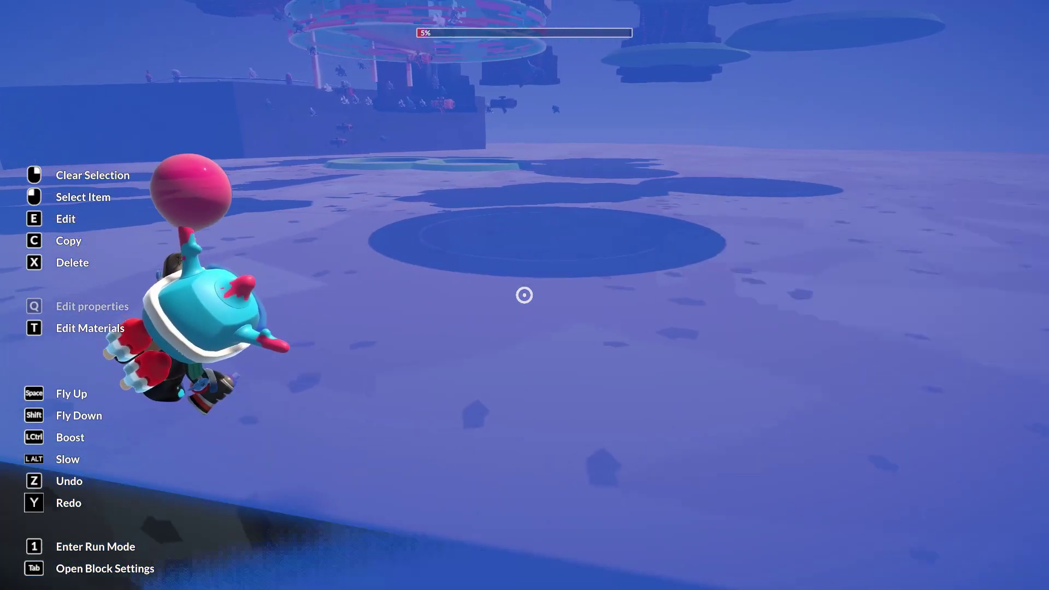
pyautogui.press('shift')
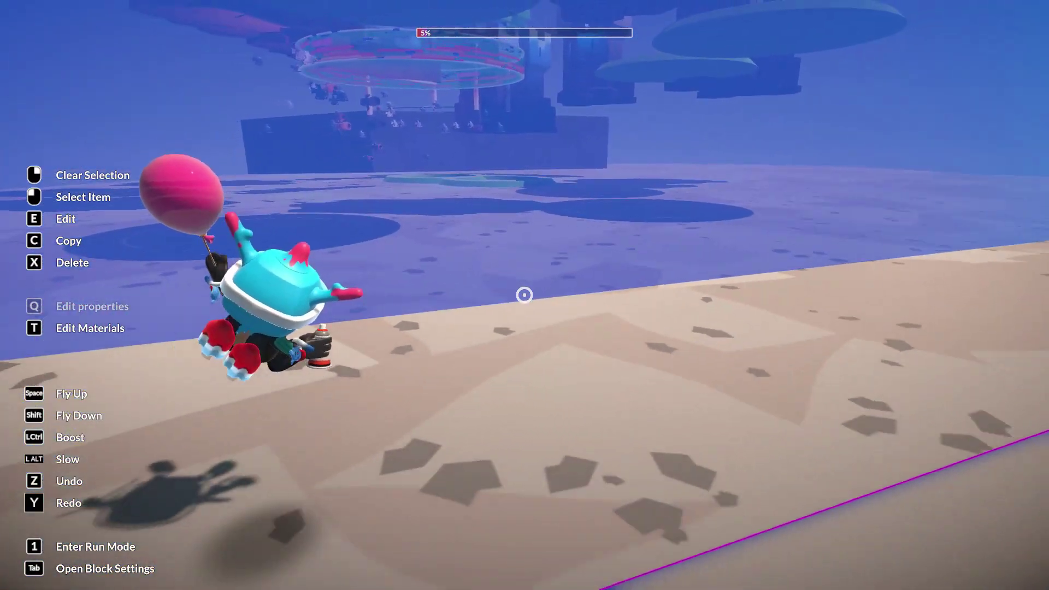
pyautogui.press('space')
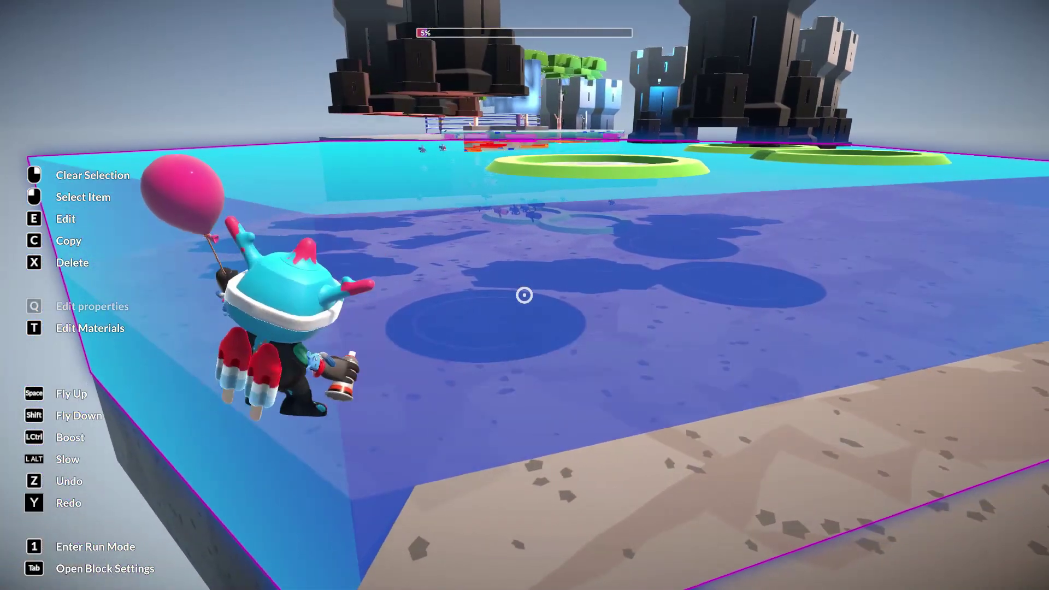
pyautogui.press('shift')
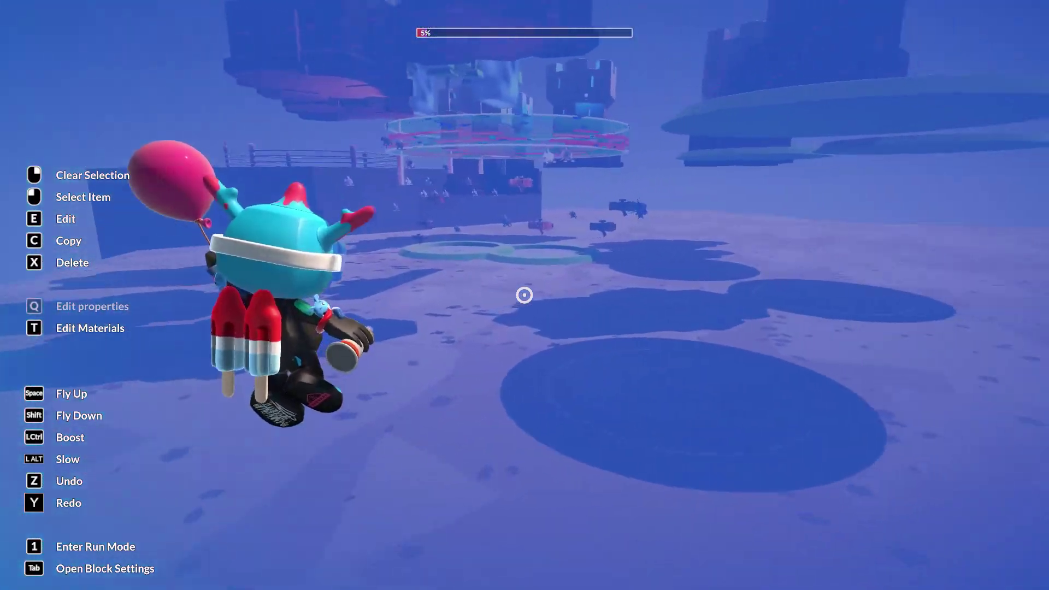
pyautogui.press('shift')
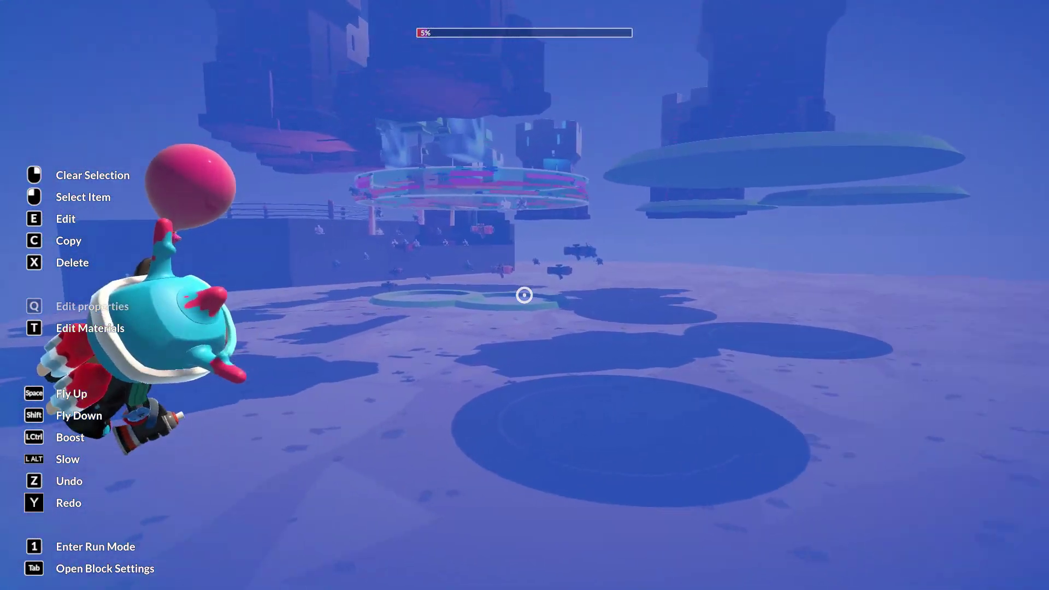
pyautogui.press('shift')
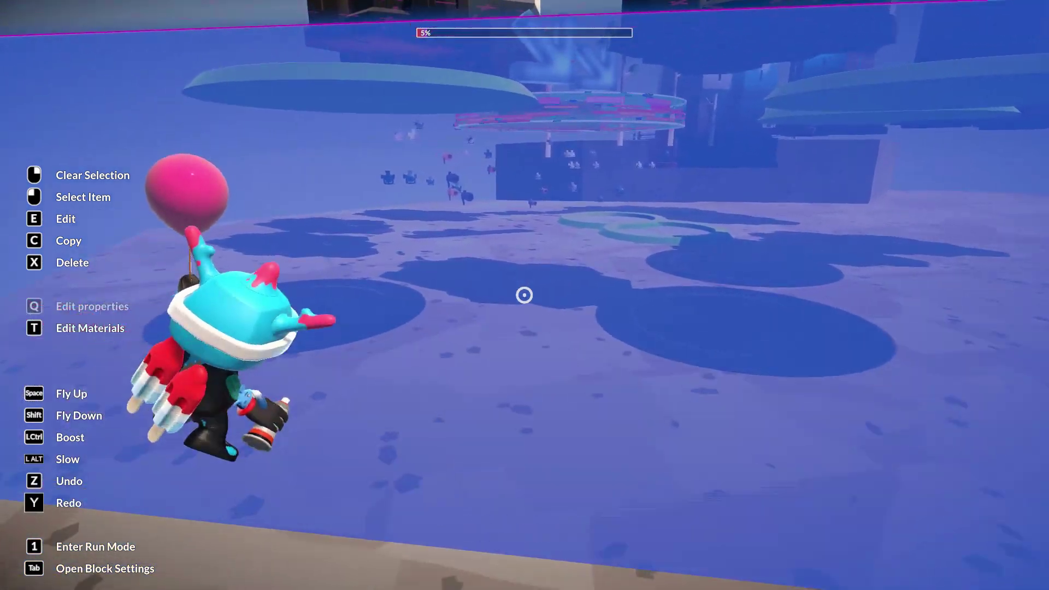
pyautogui.press('space')
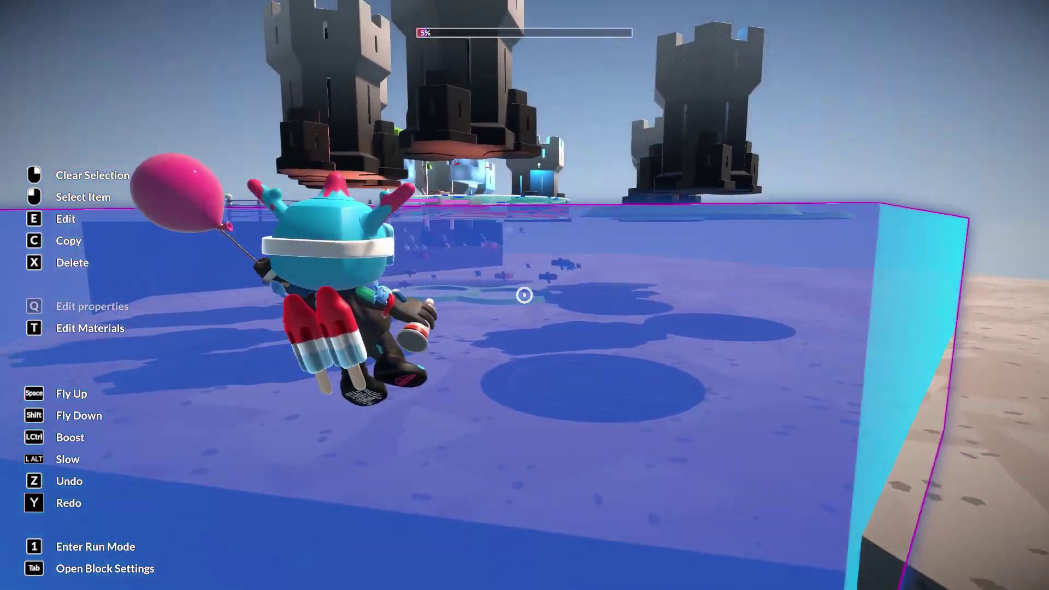
pyautogui.press('w')
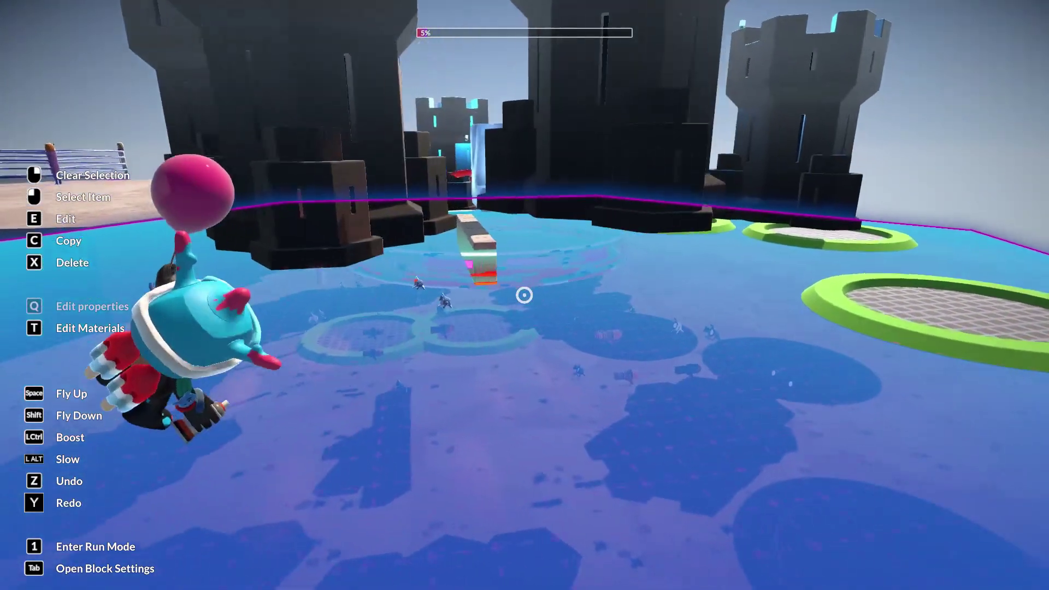
# Deselect the ground base and fly among the green rings and stone wall near the towers.
pyautogui.press('w')
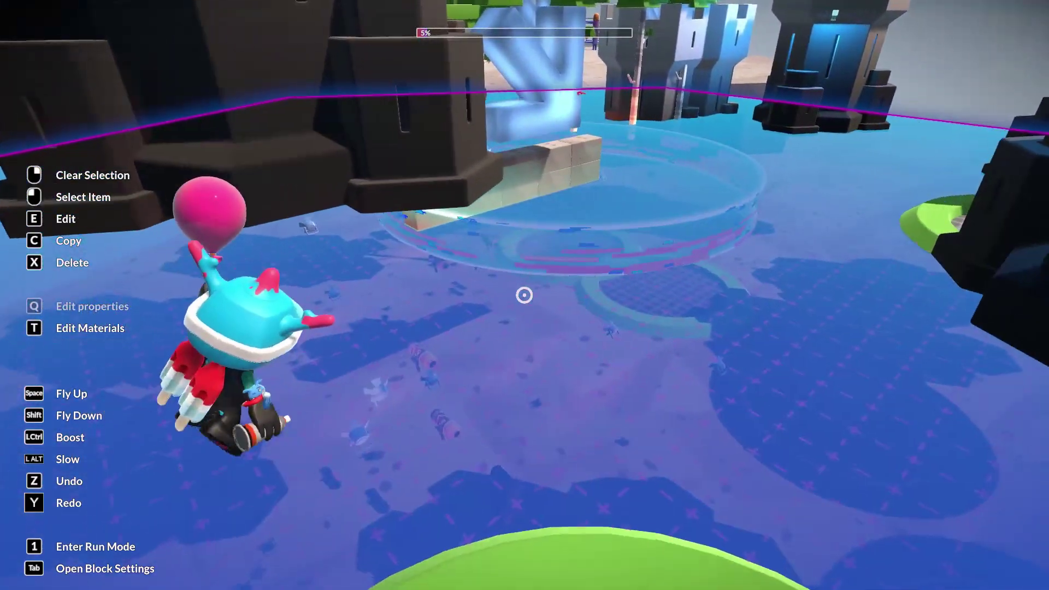
pyautogui.press('w')
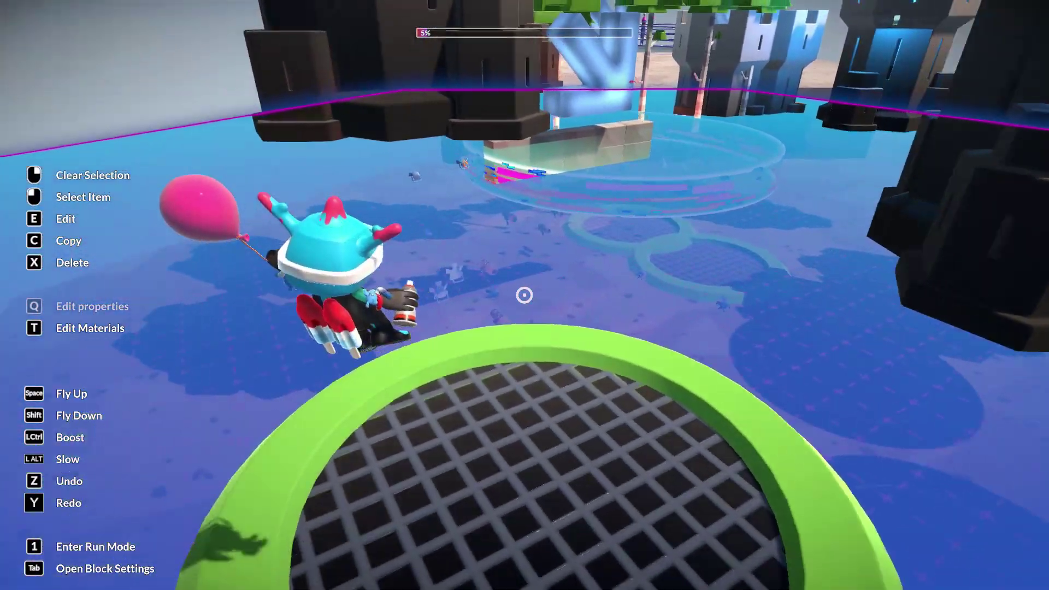
pyautogui.press('w')
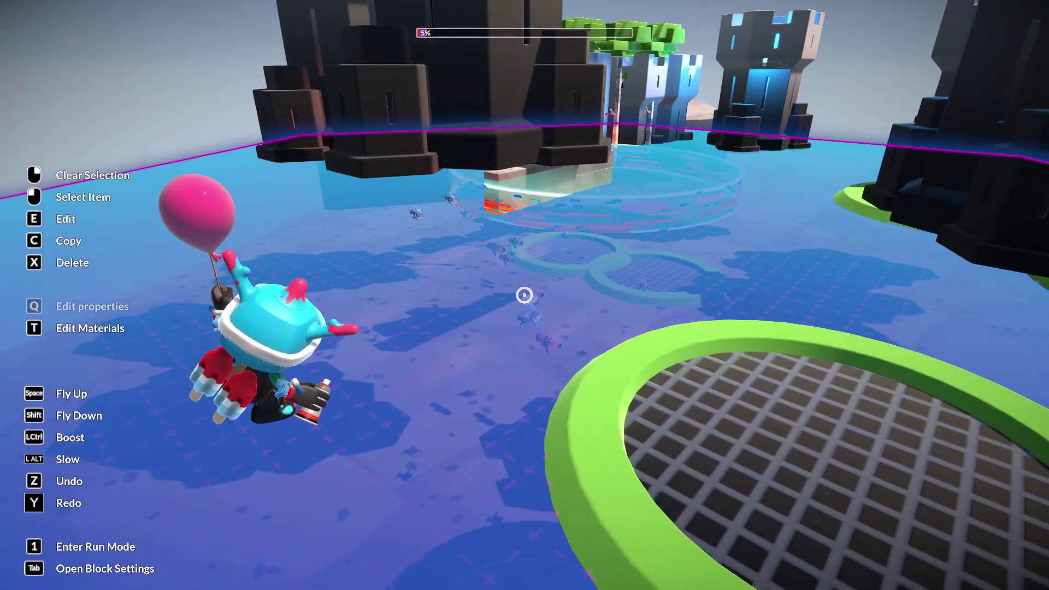
pyautogui.rightClick(524, 295)
pyautogui.press('w')
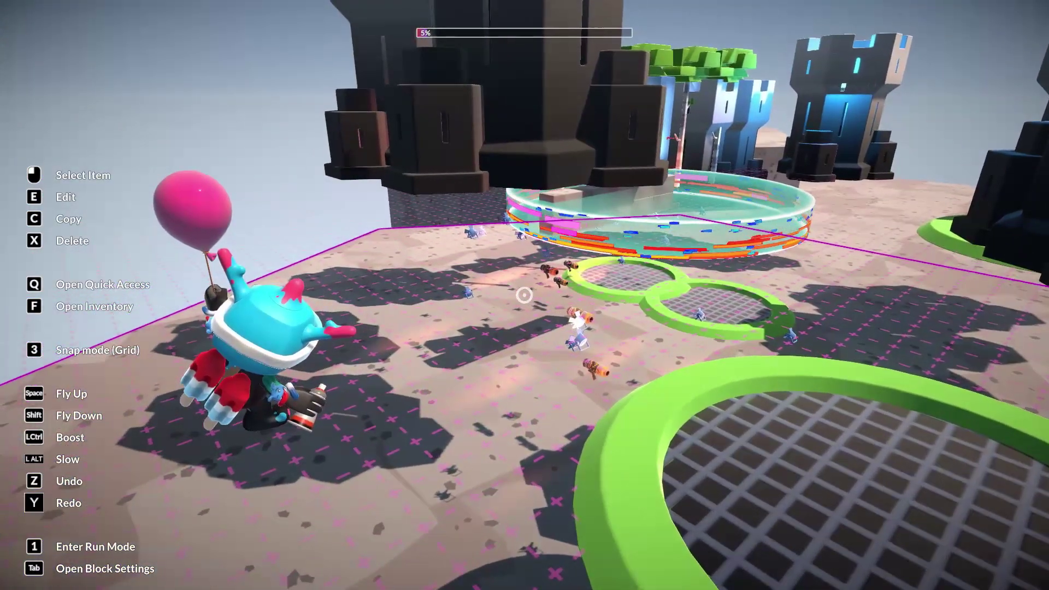
pyautogui.press('w')
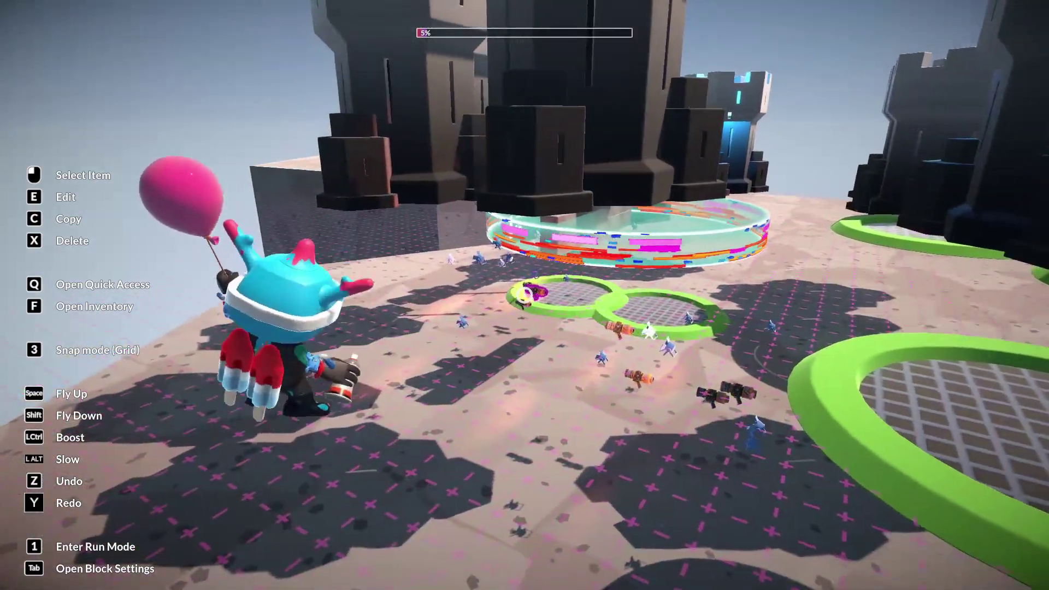
pyautogui.press('w')
pyautogui.press('shift')
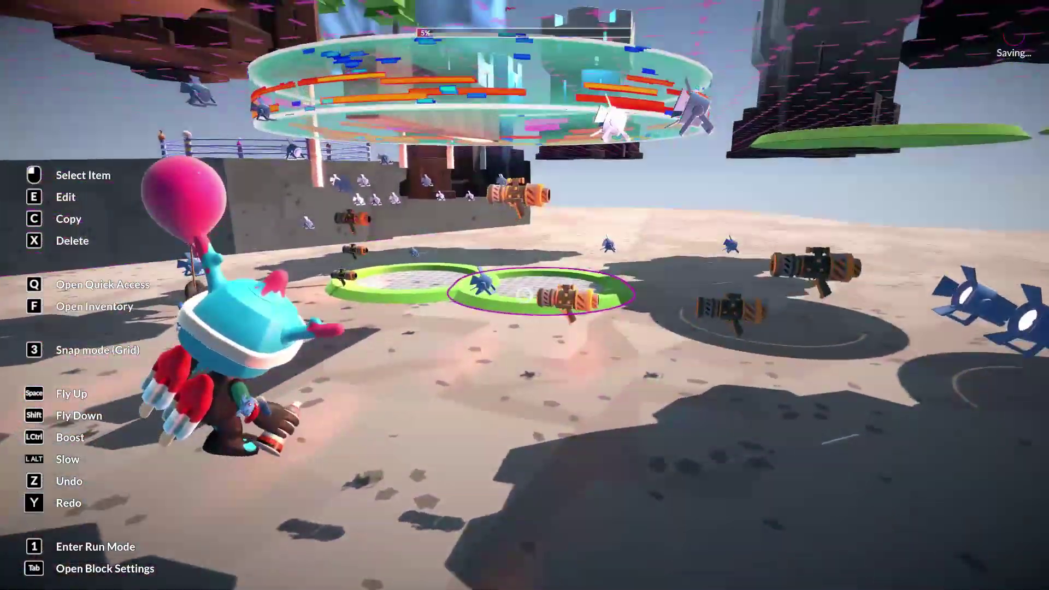
pyautogui.press('s')
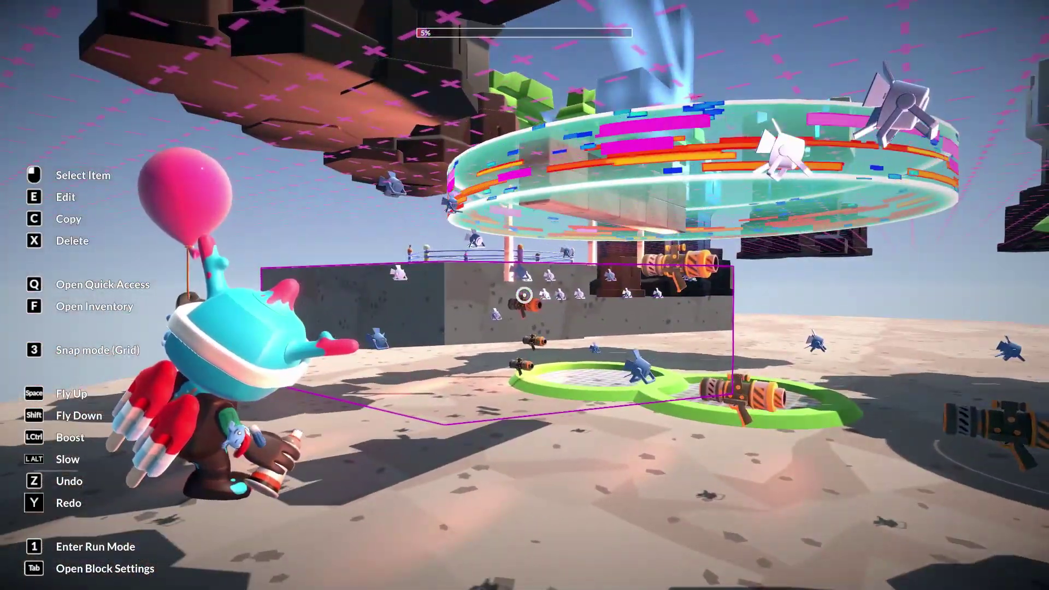
pyautogui.press('space')
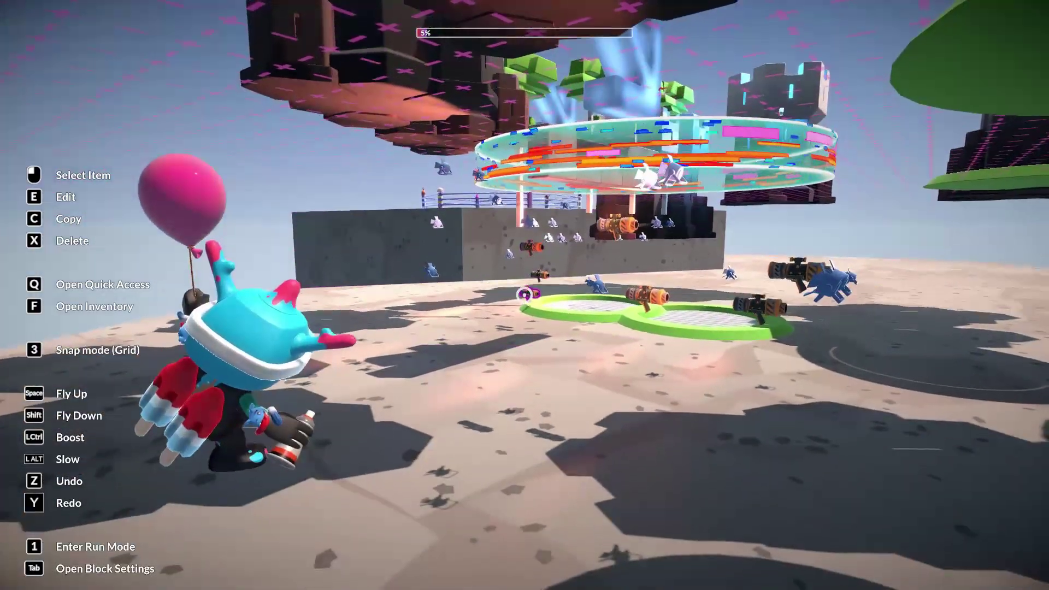
pyautogui.press('w')
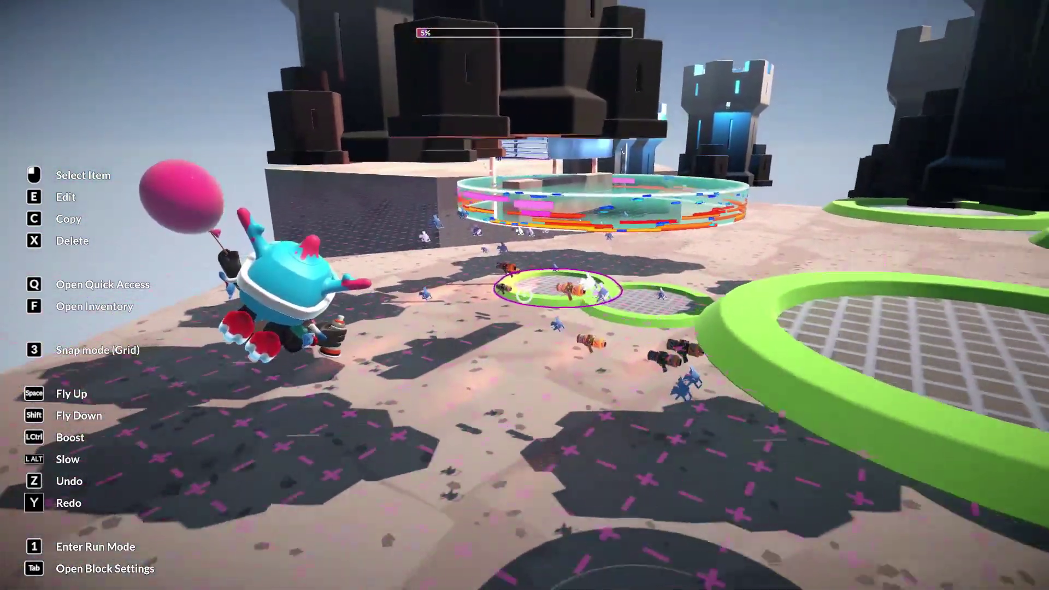
# Browse the inventory's structures category, then close the inventory.
pyautogui.press('w')
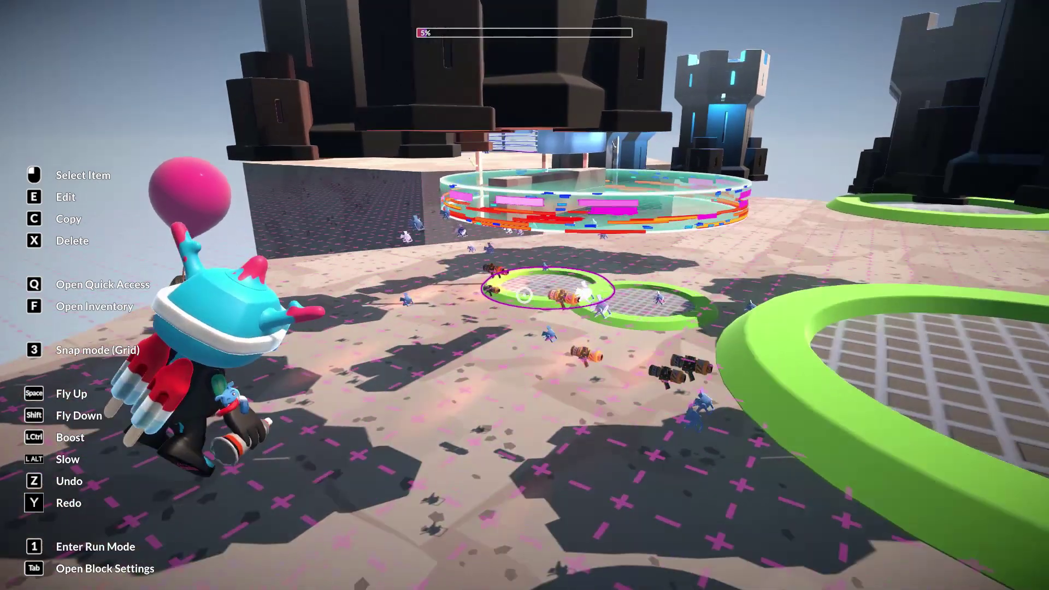
pyautogui.press('f')
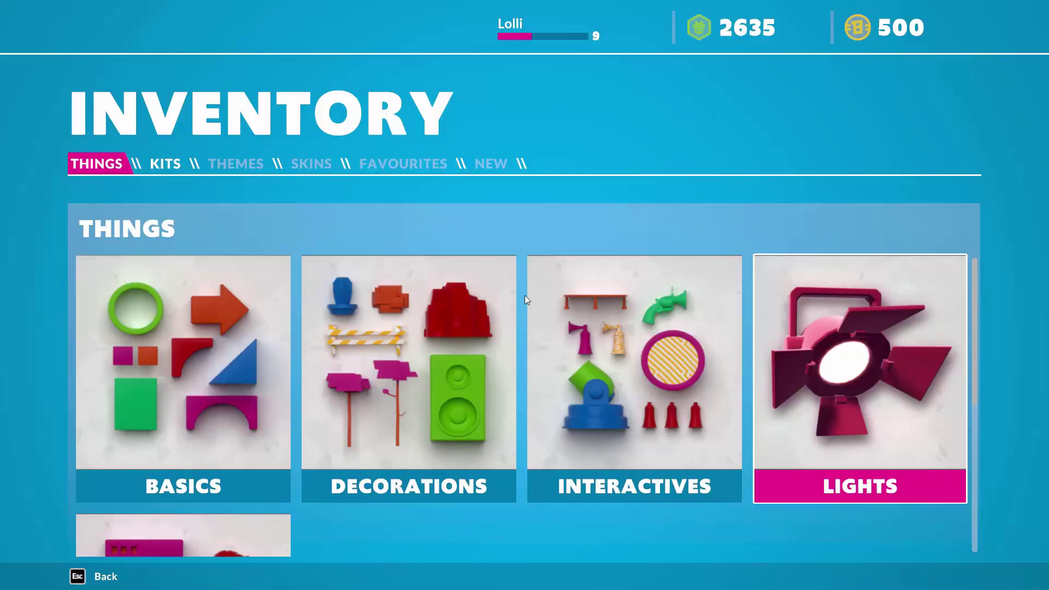
pyautogui.scroll(-2, 405, 321)
pyautogui.scroll(-2, 229, 410)
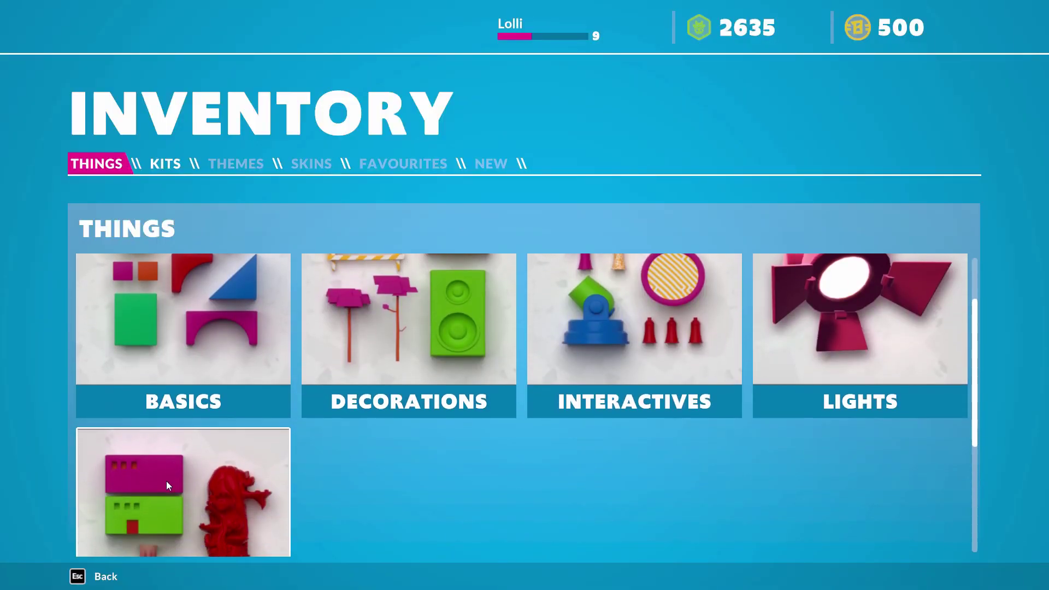
pyautogui.scroll(-2, 197, 467)
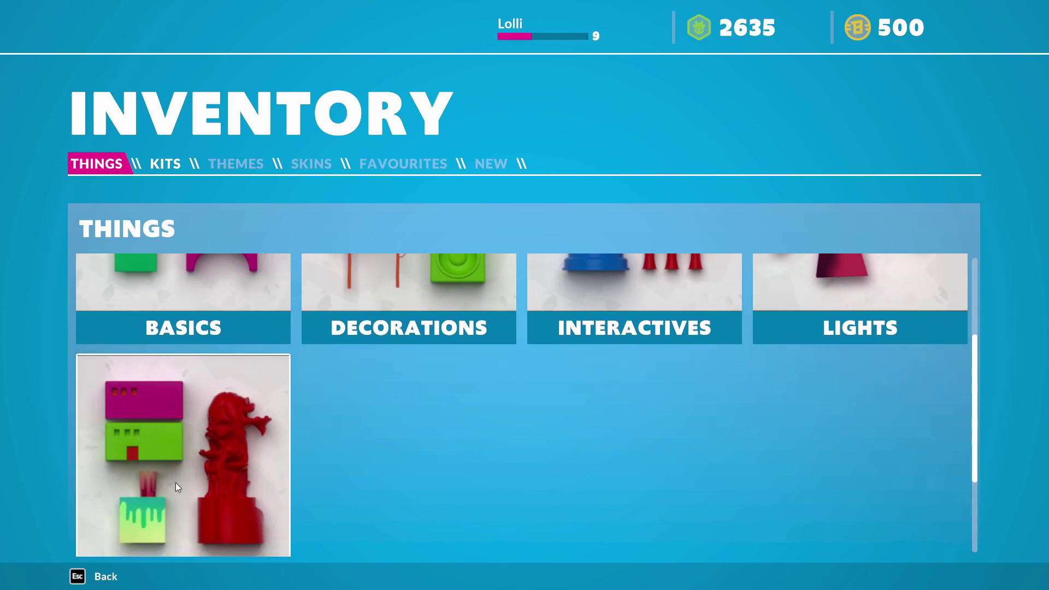
pyautogui.click(193, 451)
pyautogui.press('Escape')
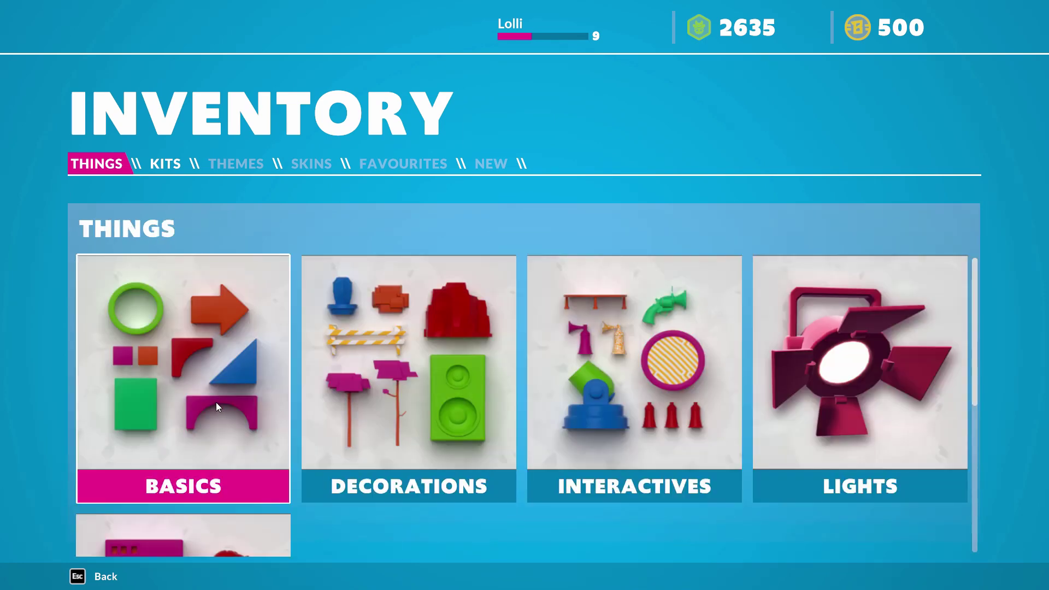
pyautogui.press('Escape')
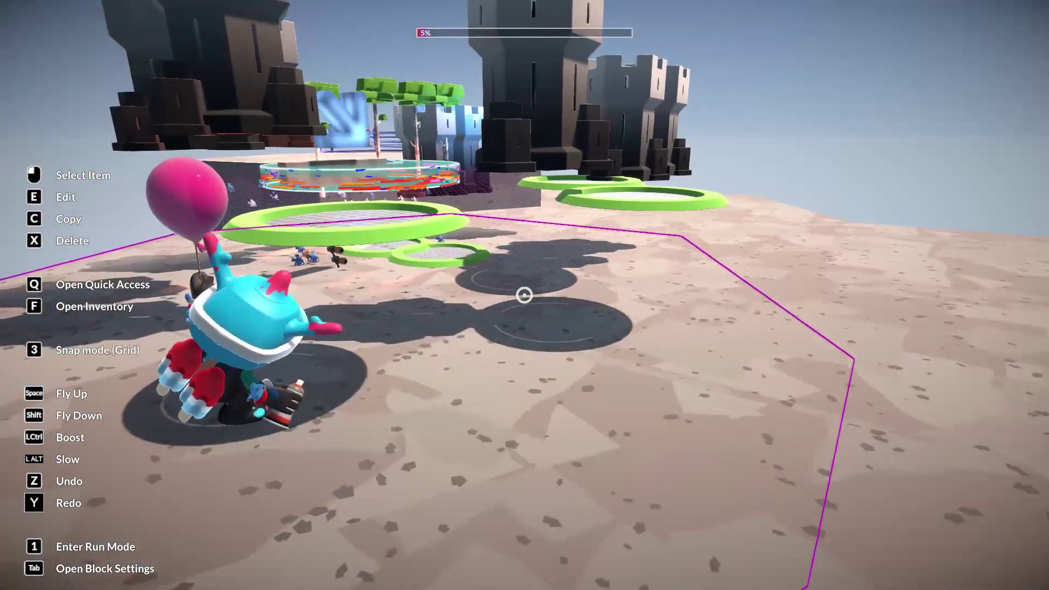
# Pick the Platform Square from the Basics items and bring it into the level.
pyautogui.press('f')
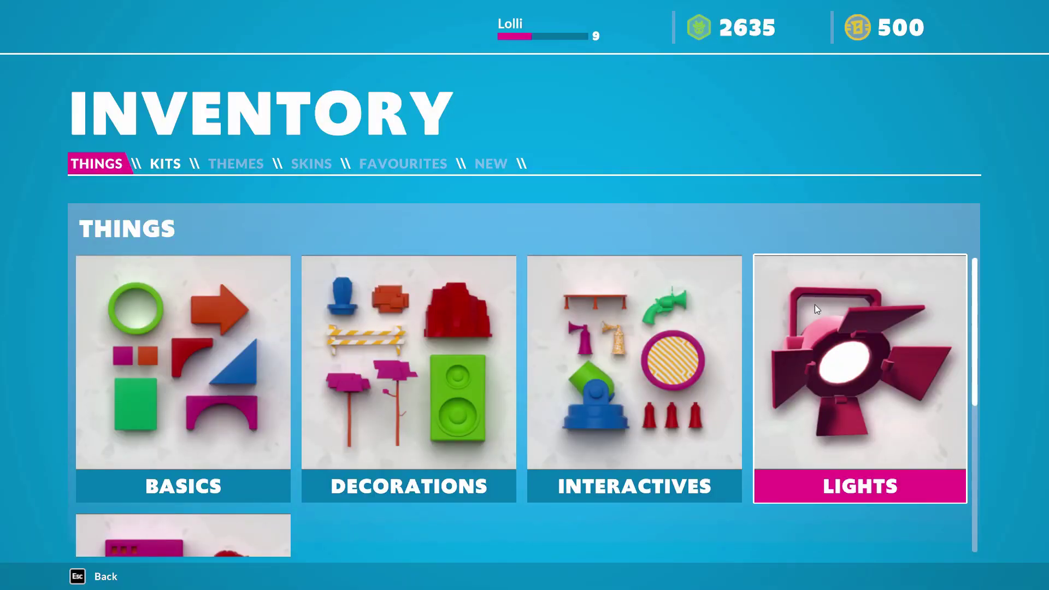
pyautogui.click(182, 332)
pyautogui.scroll(-1, 479, 326)
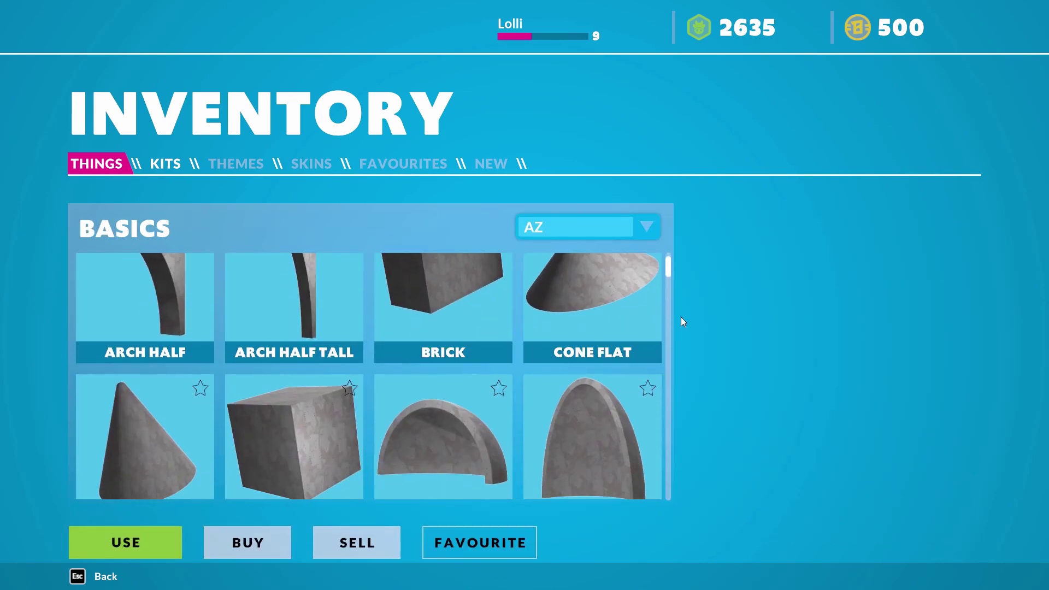
pyautogui.moveTo(671, 274); pyautogui.dragTo(683, 363)
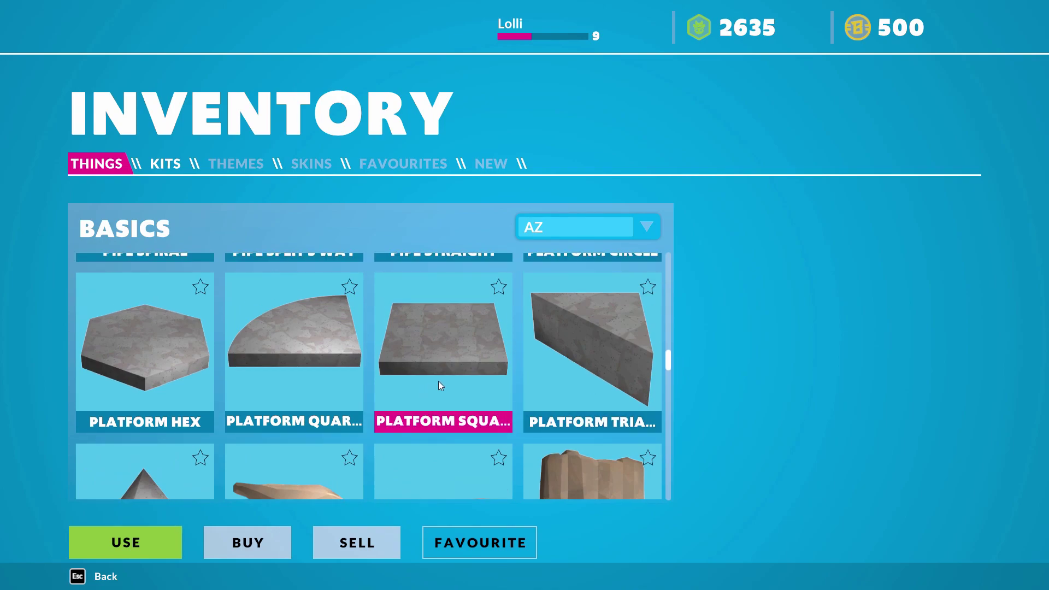
pyautogui.scroll(-1, 601, 350)
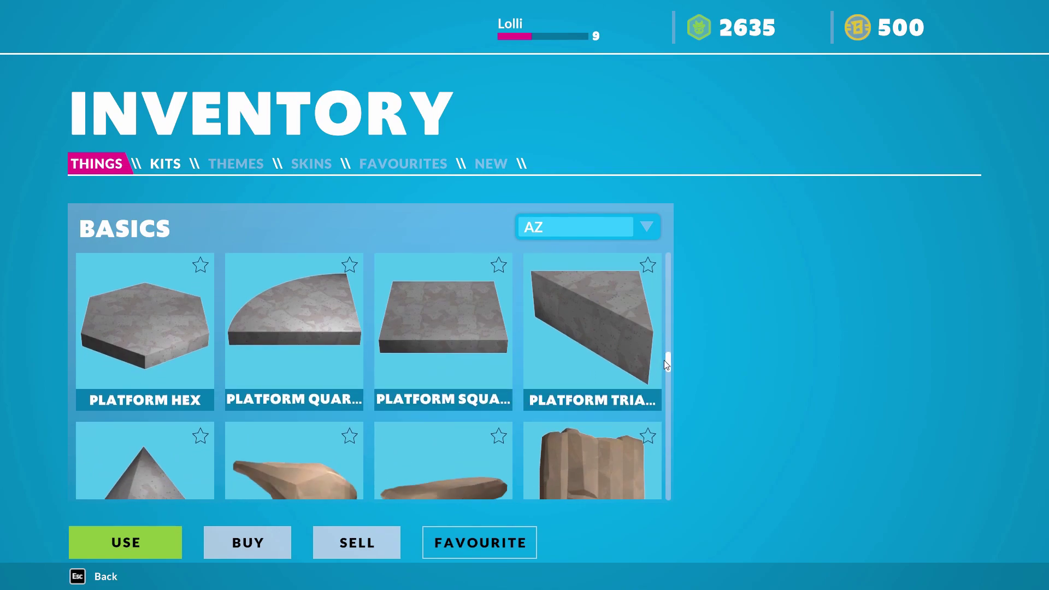
pyautogui.moveTo(665, 361)
pyautogui.mouseDown()
pyautogui.moveTo(664, 439)
pyautogui.moveTo(671, 354)
pyautogui.mouseUp()
pyautogui.click(419, 383)
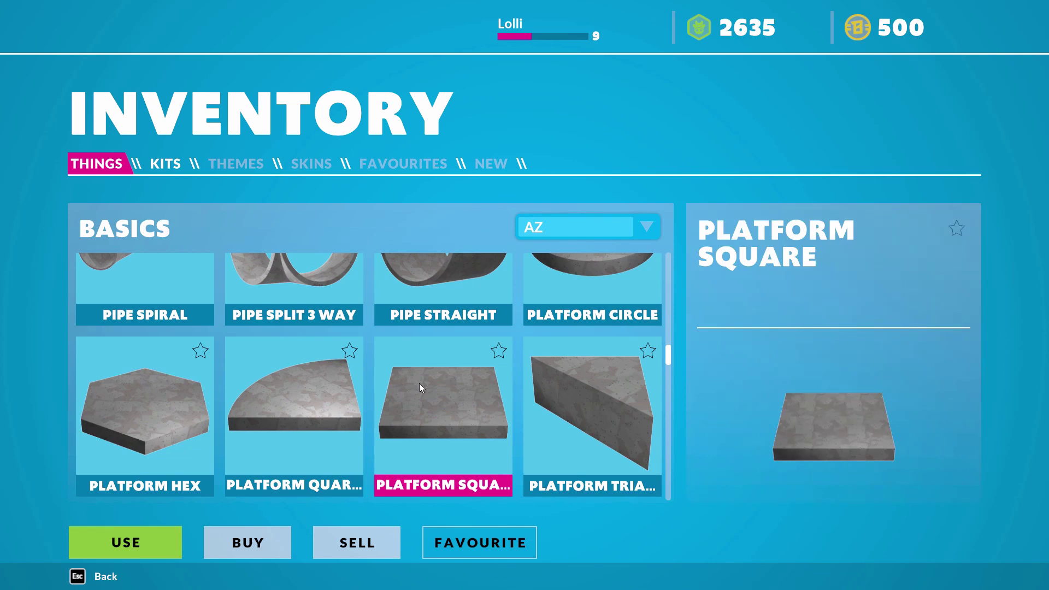
pyautogui.click(157, 548)
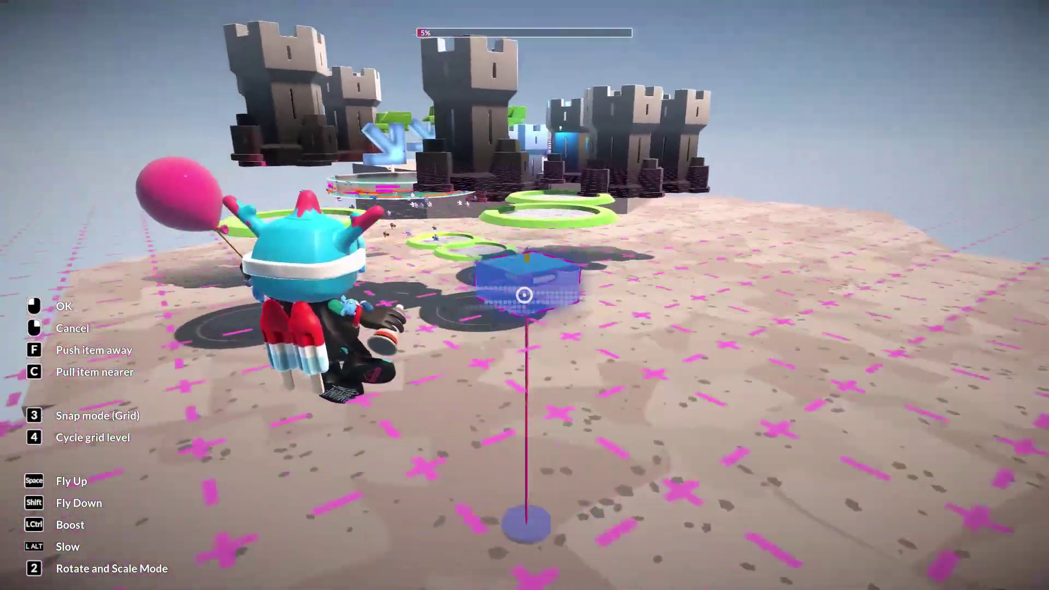
# Cancel the Platform Square placement and fly up over the hexagonal ground block.
pyautogui.rightClick(524, 295)
pyautogui.press('w')
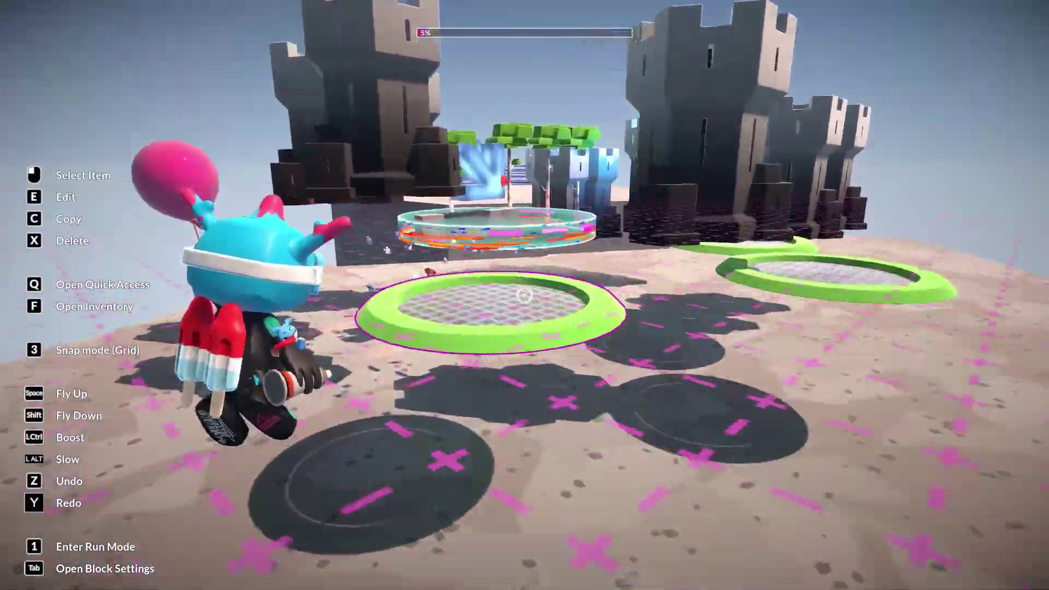
pyautogui.press('w')
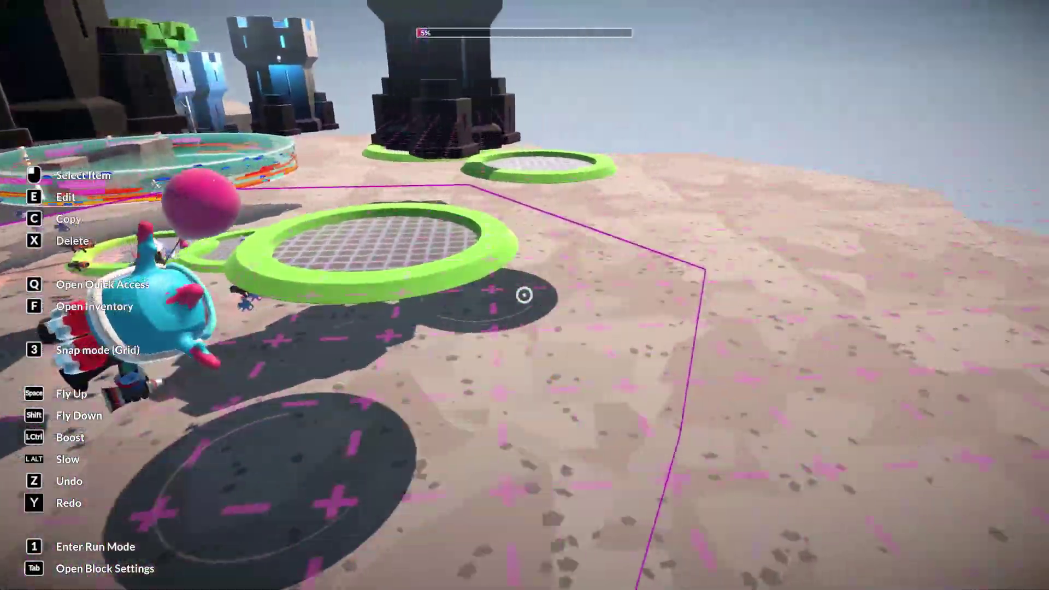
pyautogui.press('space')
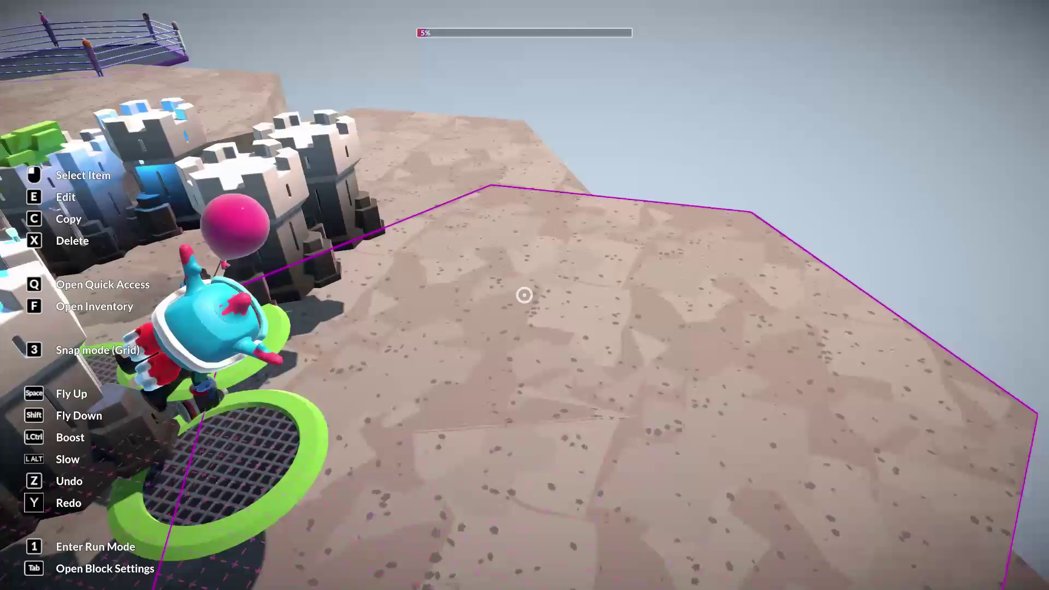
pyautogui.press('d')
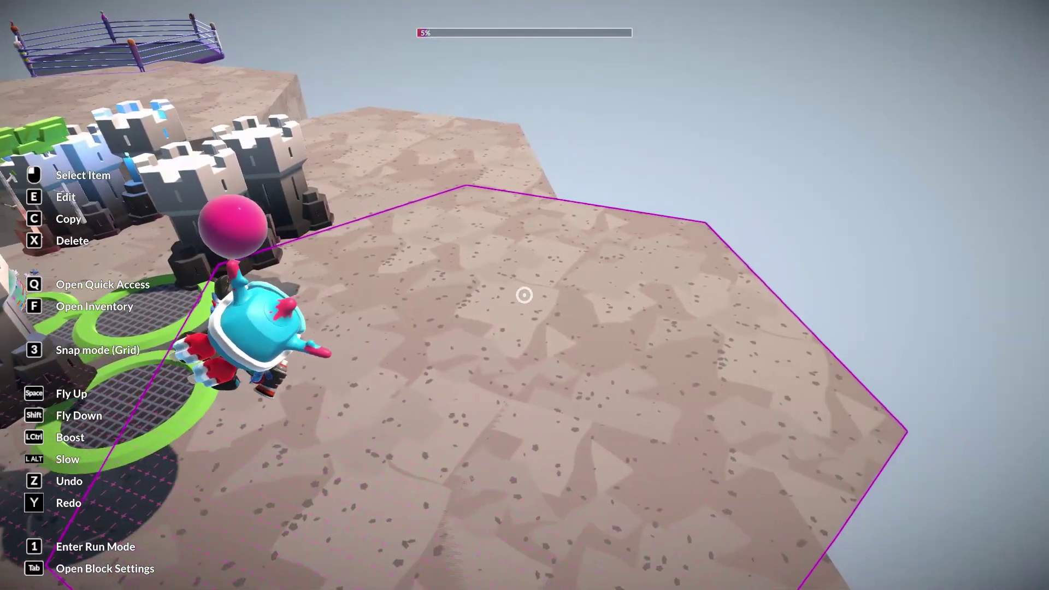
# Pick up the hexagonal ground block and drop it at a new spot.
pyautogui.click(524, 295)
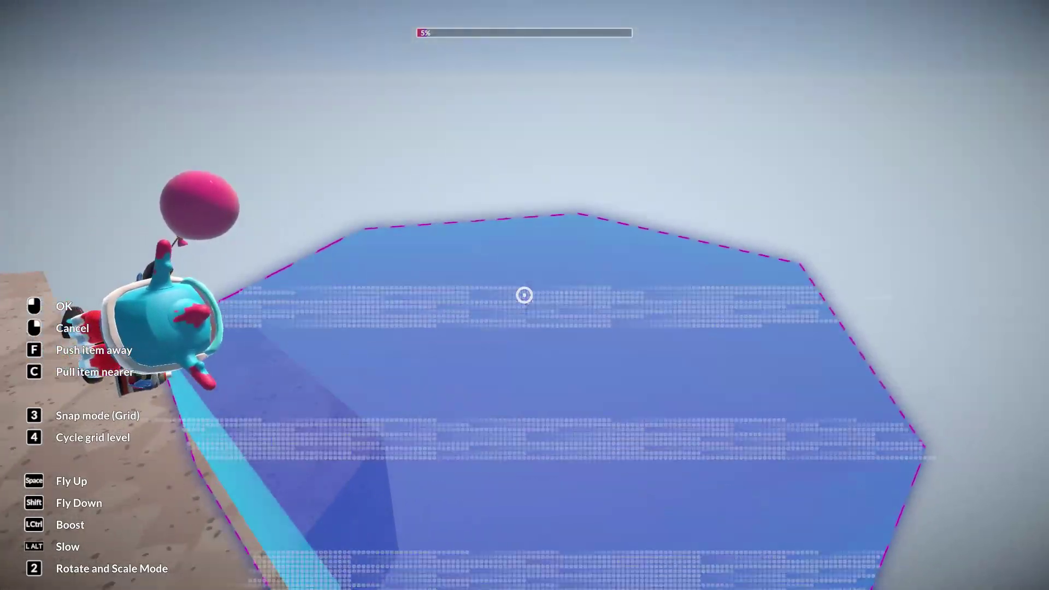
pyautogui.press('s')
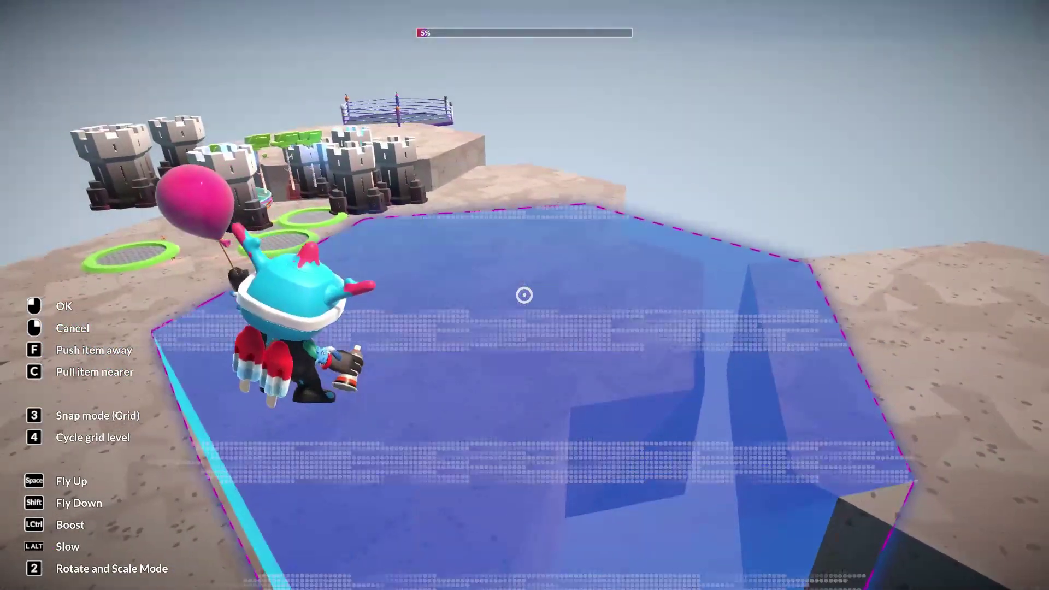
pyautogui.click(524, 295)
# Carry the hexagon block toward the castles and over the central castle platform.
pyautogui.press('w')
pyautogui.press('w')
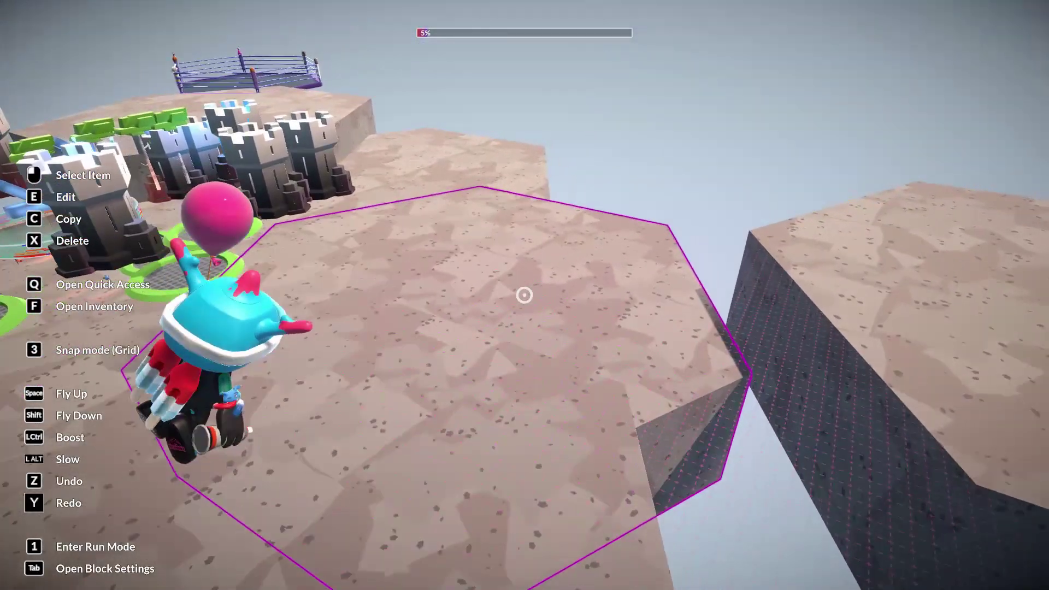
pyautogui.press('w')
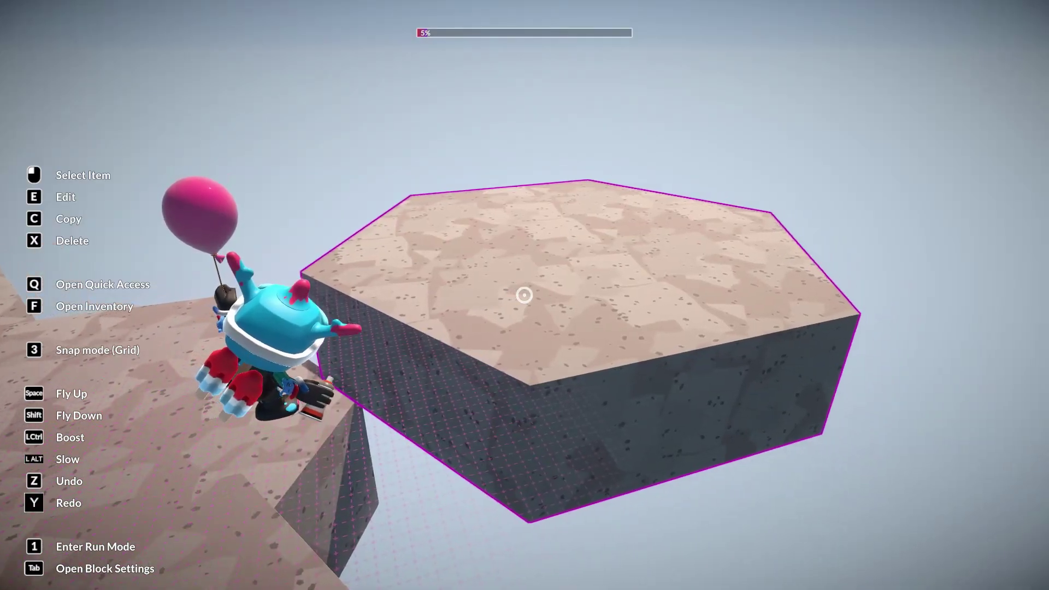
pyautogui.press('w')
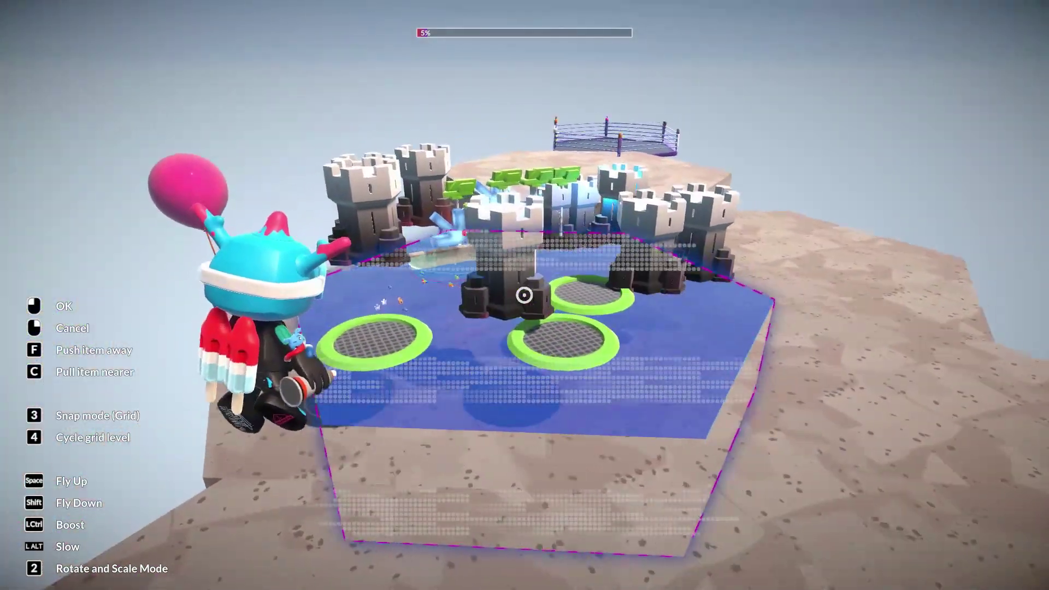
pyautogui.press('w')
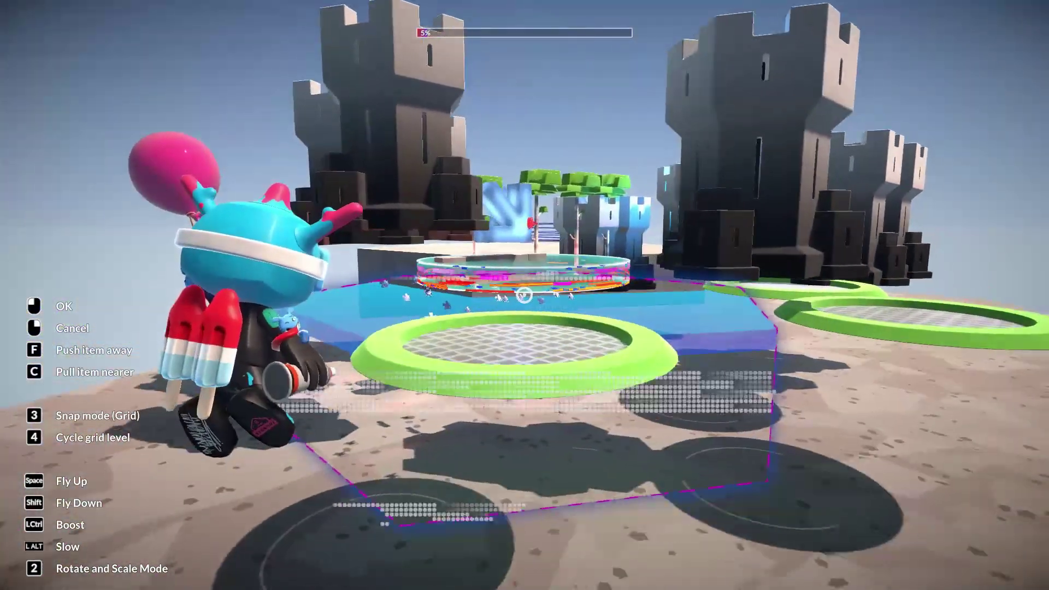
pyautogui.press('w')
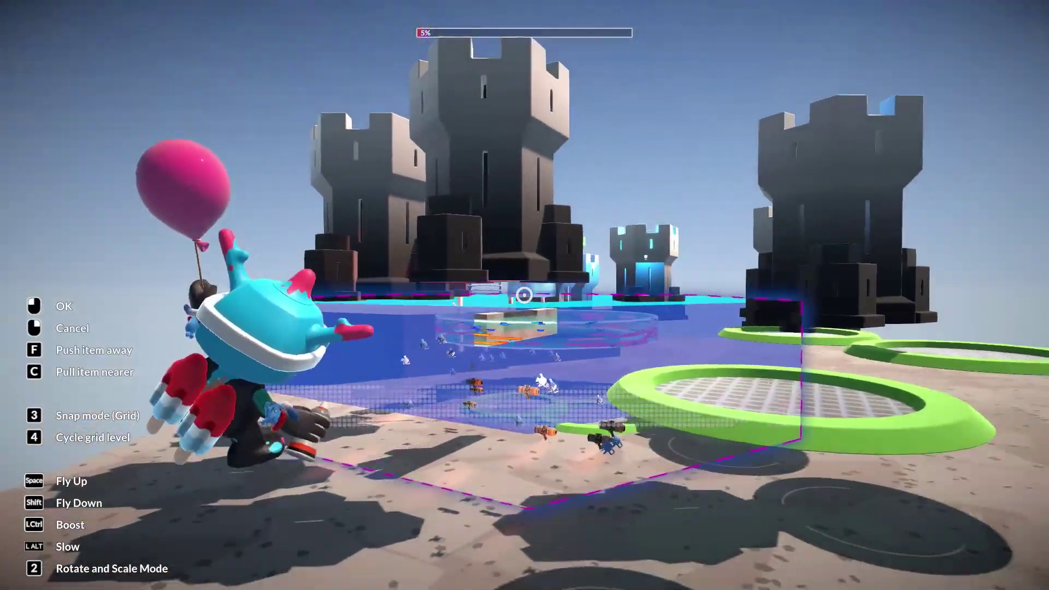
pyautogui.press('w')
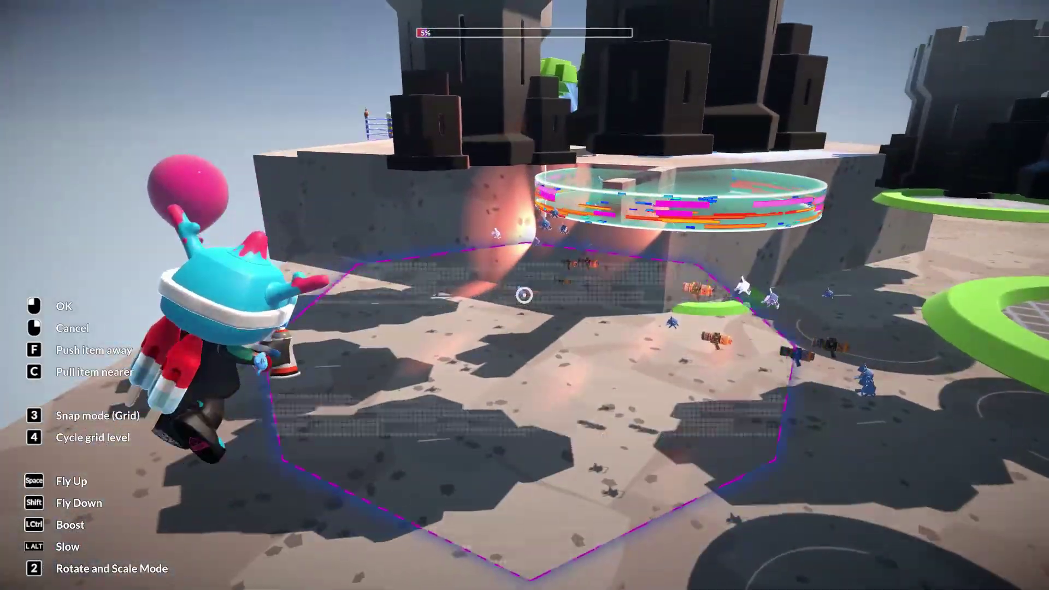
pyautogui.press('w')
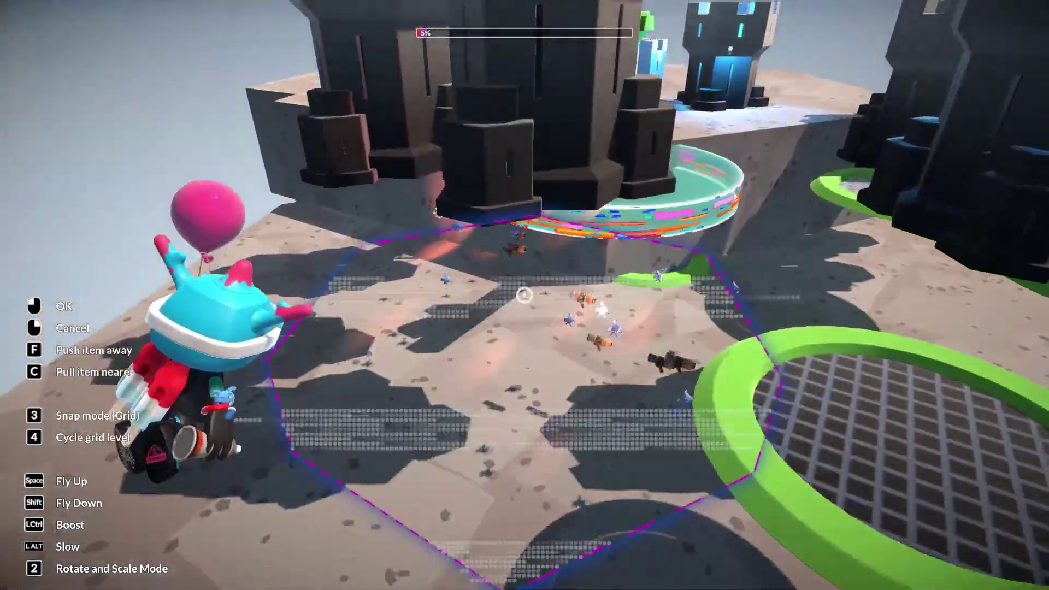
# Move above, beside and behind the platform so the hexagon preview surrounds its base.
pyautogui.press('s')
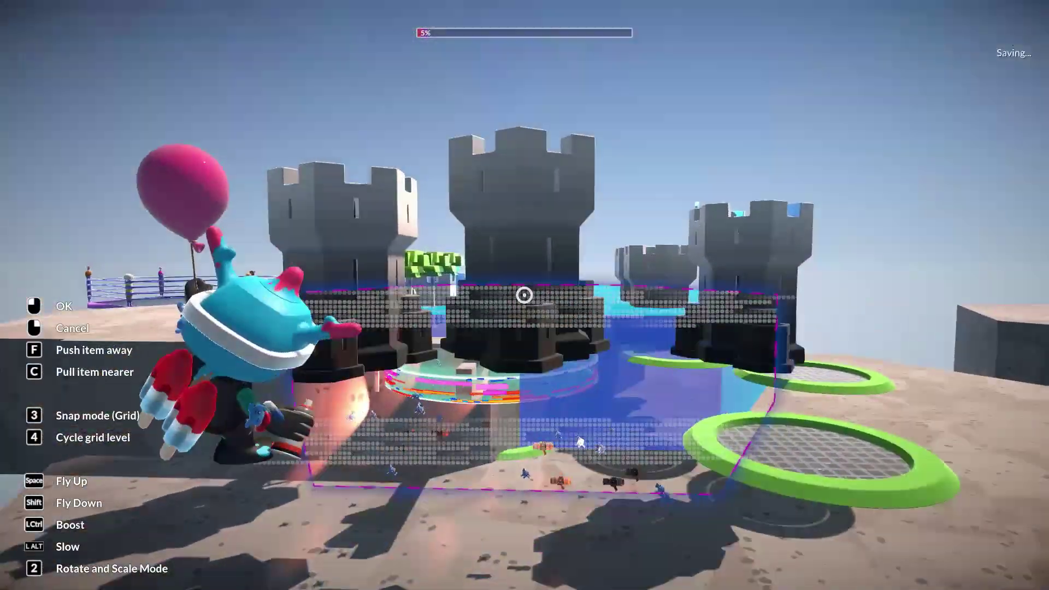
pyautogui.press('space')
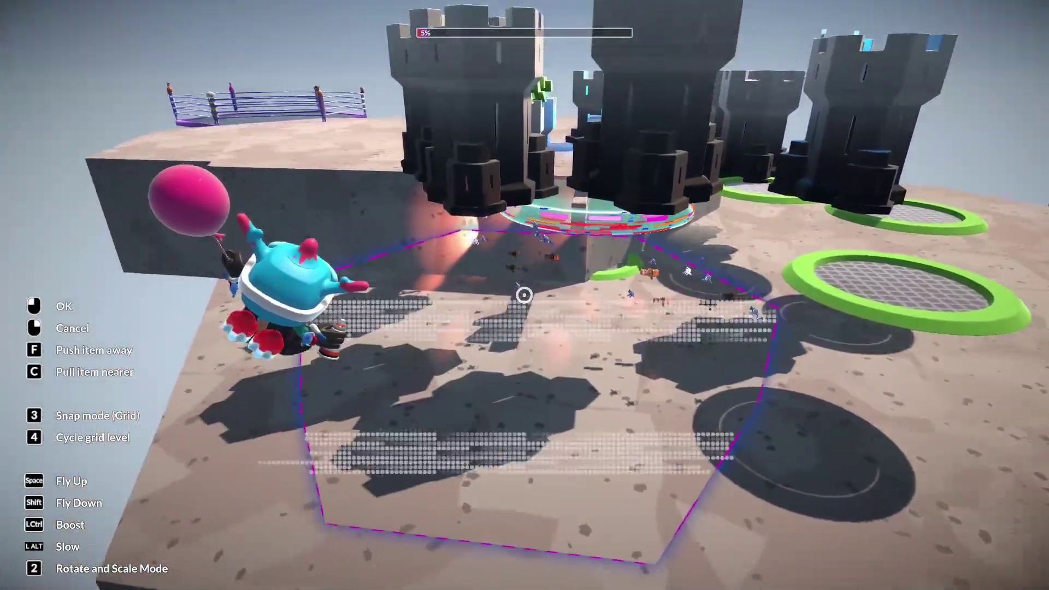
pyautogui.press('shift')
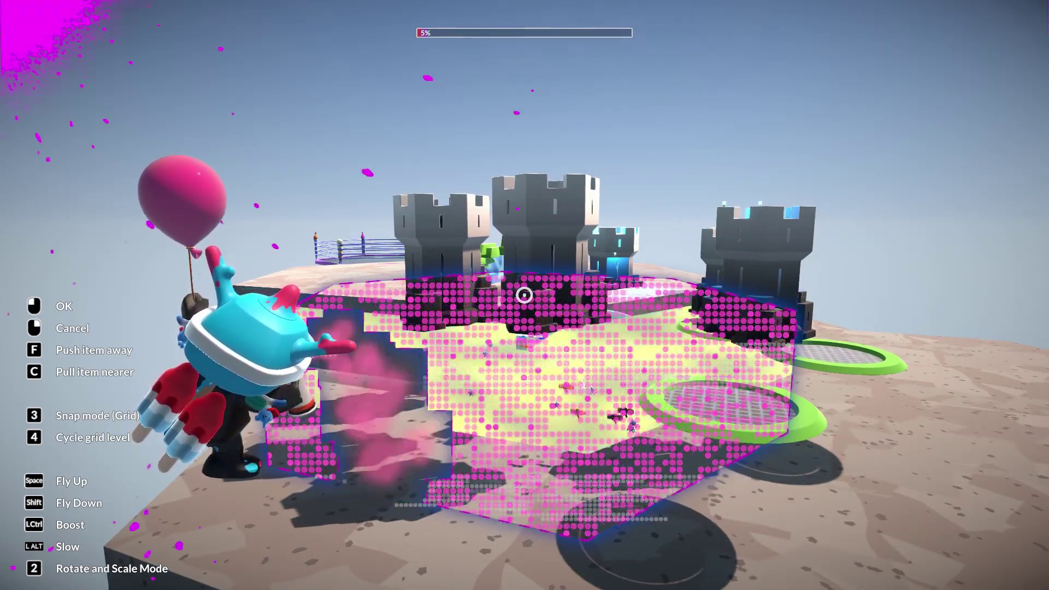
pyautogui.press('w')
pyautogui.press('space')
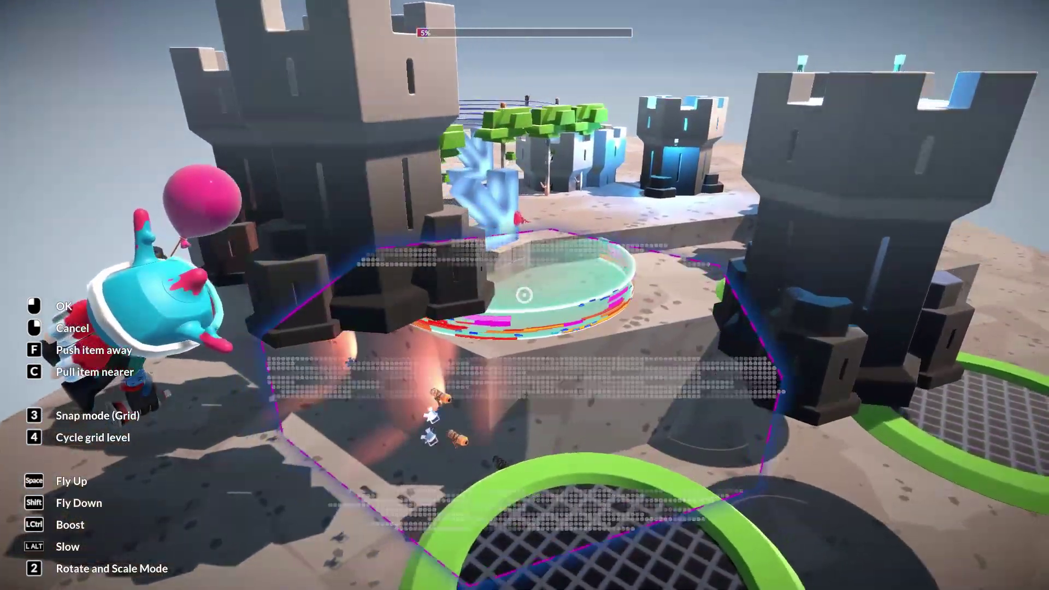
pyautogui.press('s')
pyautogui.press('shift')
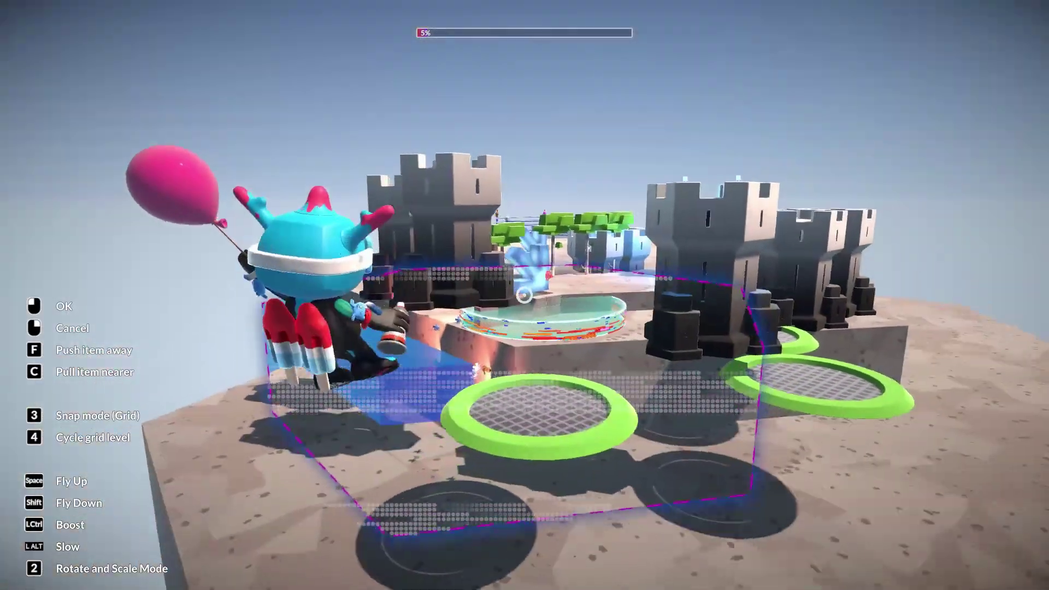
pyautogui.press('space')
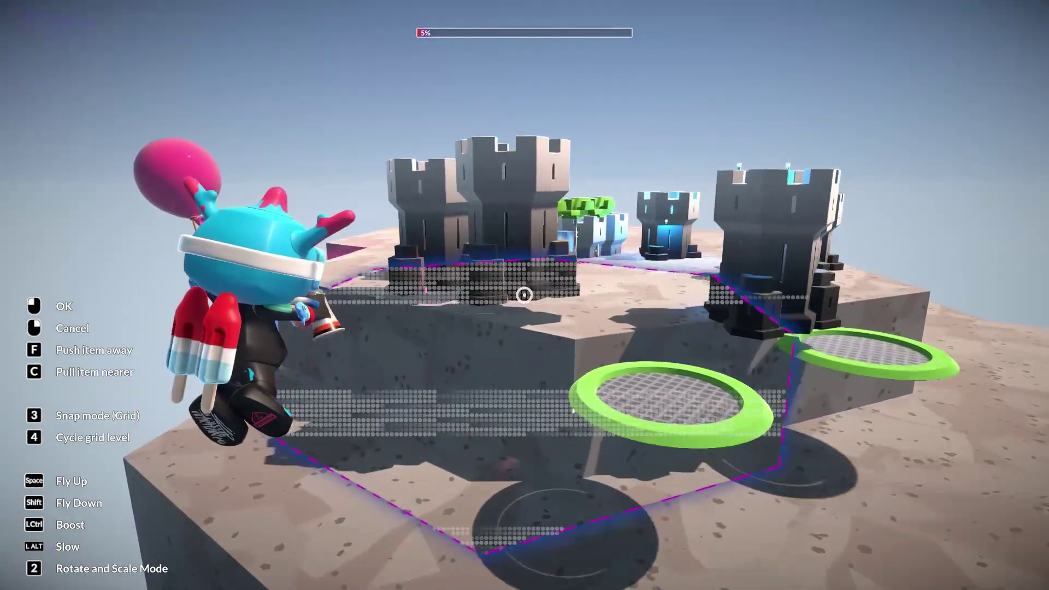
pyautogui.press('w')
pyautogui.press('a')
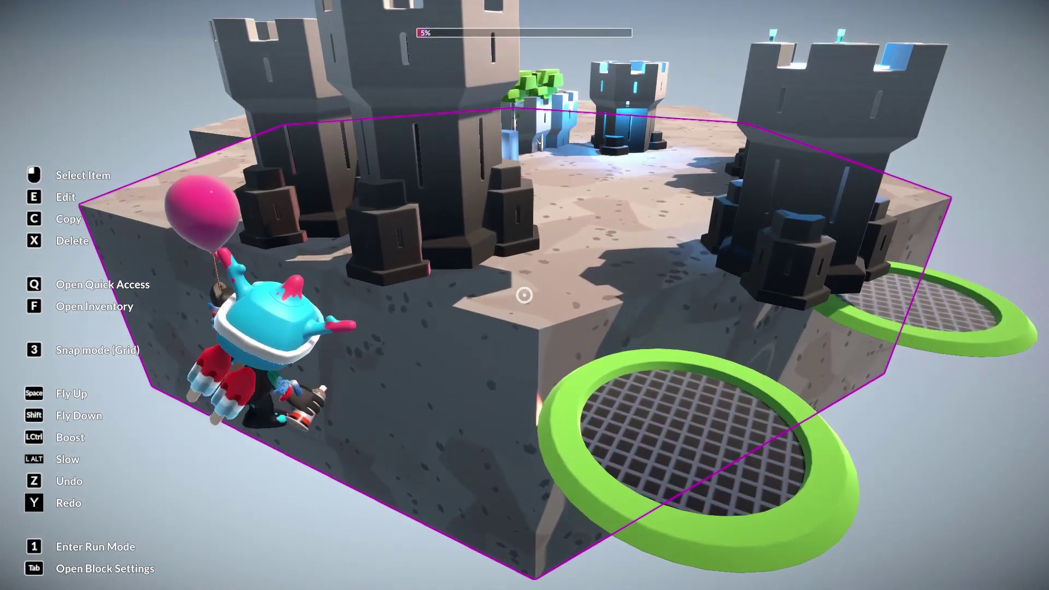
# Pick up the hexagonal stone block for repositioning.
pyautogui.click(524, 295)
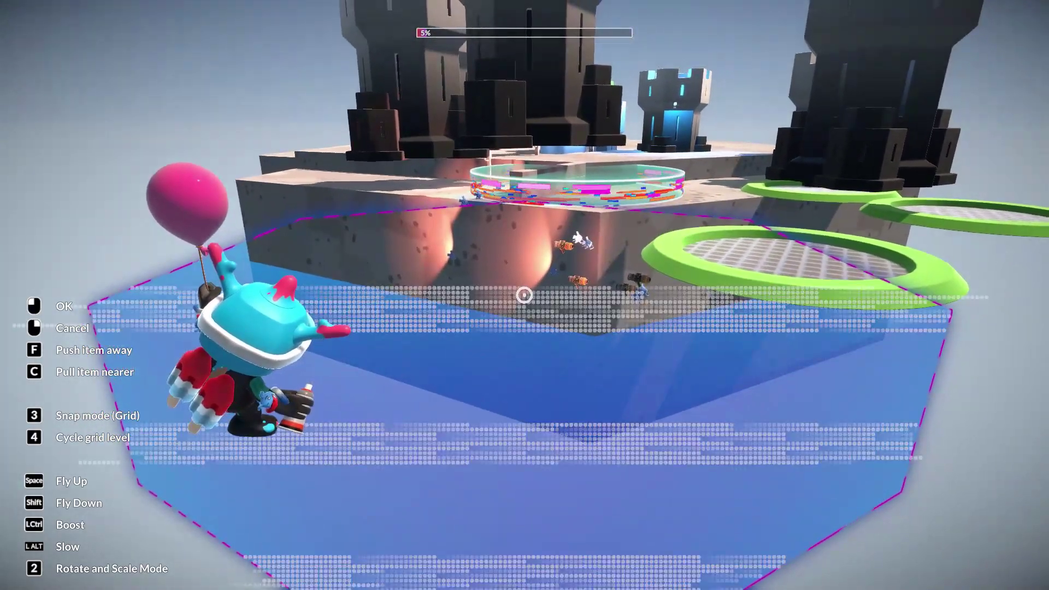
# Place the hexagonal block under the castle platform, then select and deselect the nearby stone and sand blocks.
pyautogui.click(524, 295)
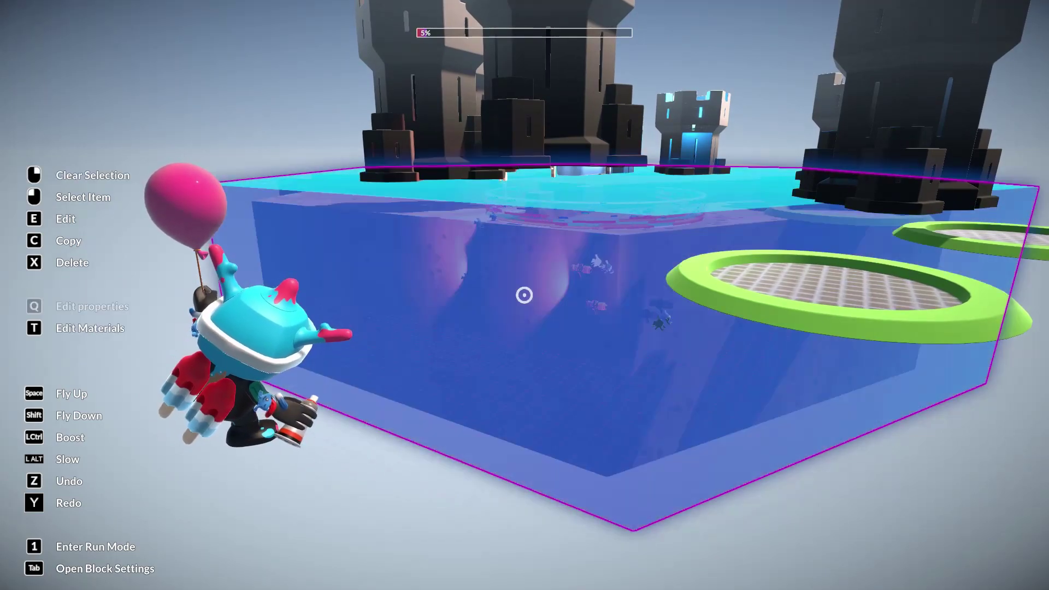
pyautogui.rightClick(524, 295)
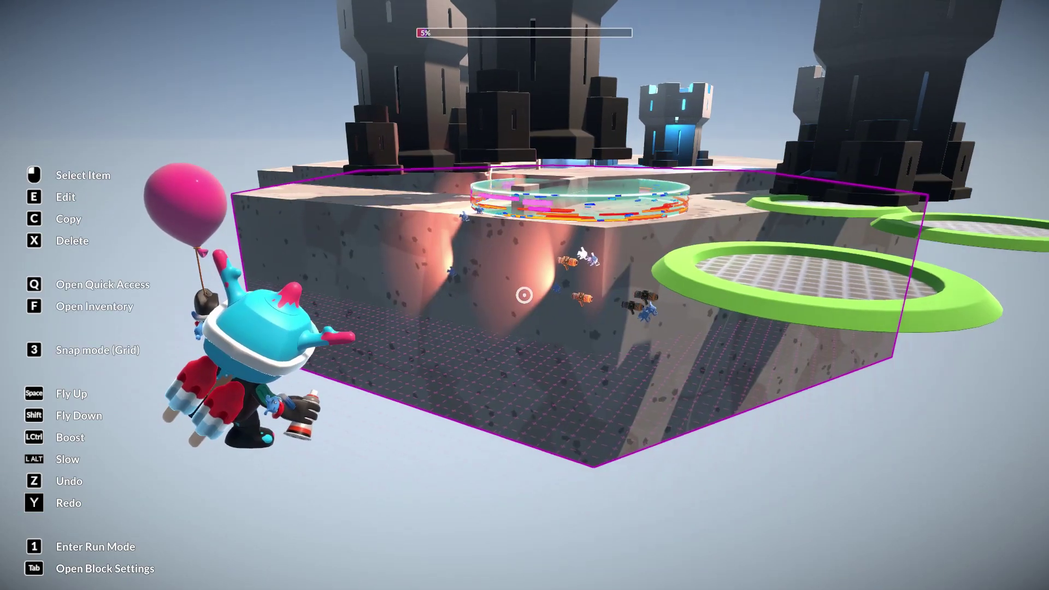
pyautogui.click(524, 295)
pyautogui.rightClick(524, 295)
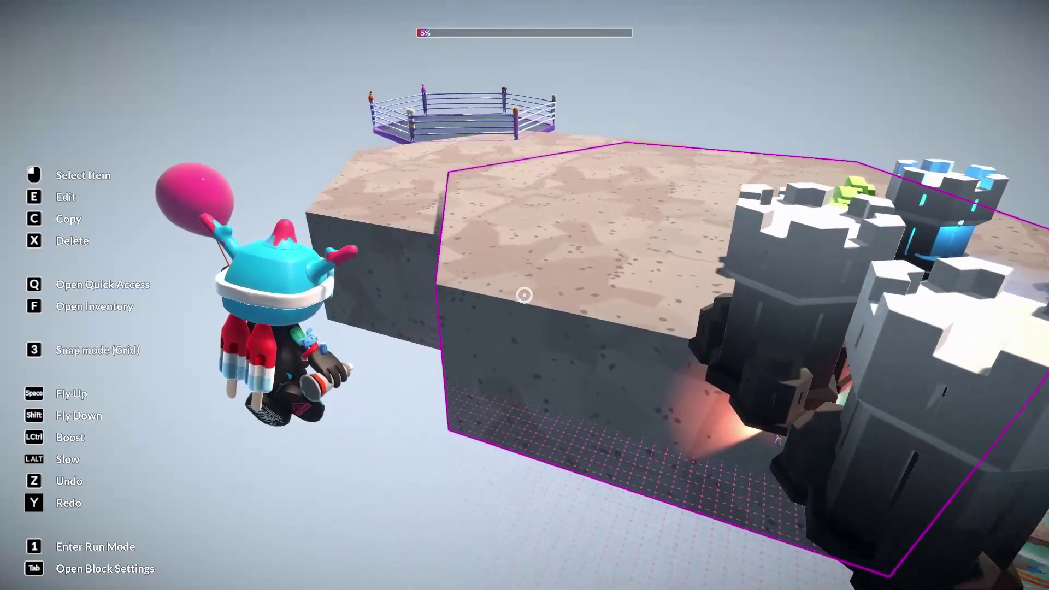
pyautogui.click(524, 295)
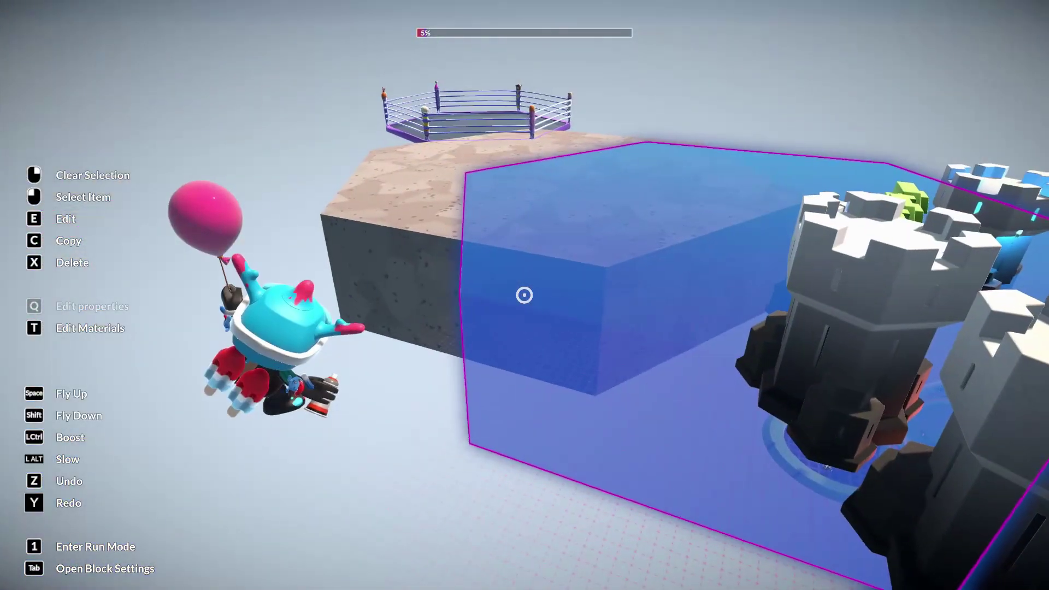
pyautogui.rightClick(524, 295)
pyautogui.press('w')
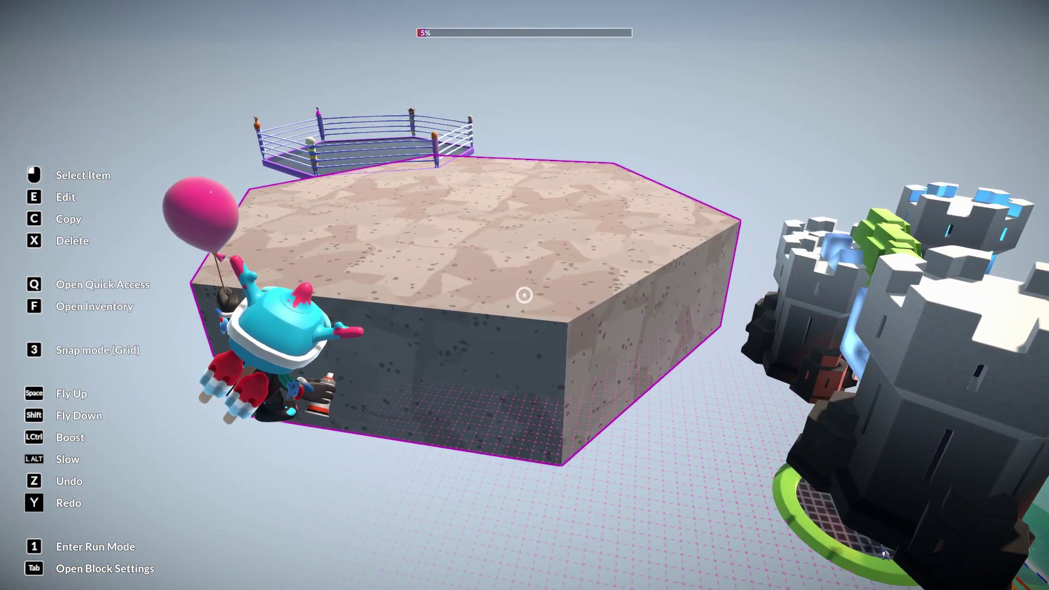
# Grab the hexagonal sand block by the boxing ring with E, carry it across, and place it.
pyautogui.click(524, 295)
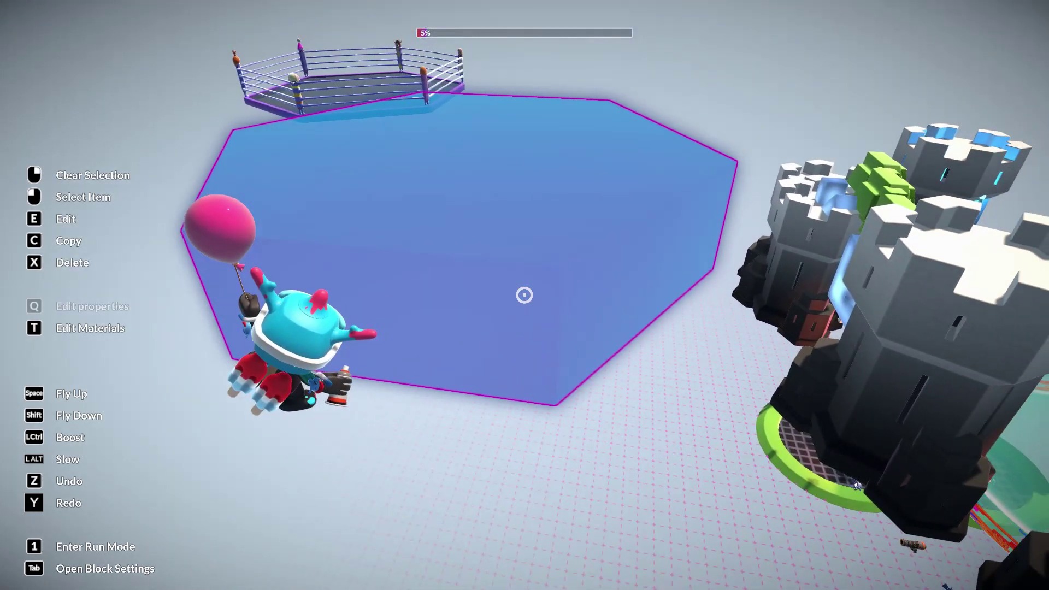
pyautogui.press('e')
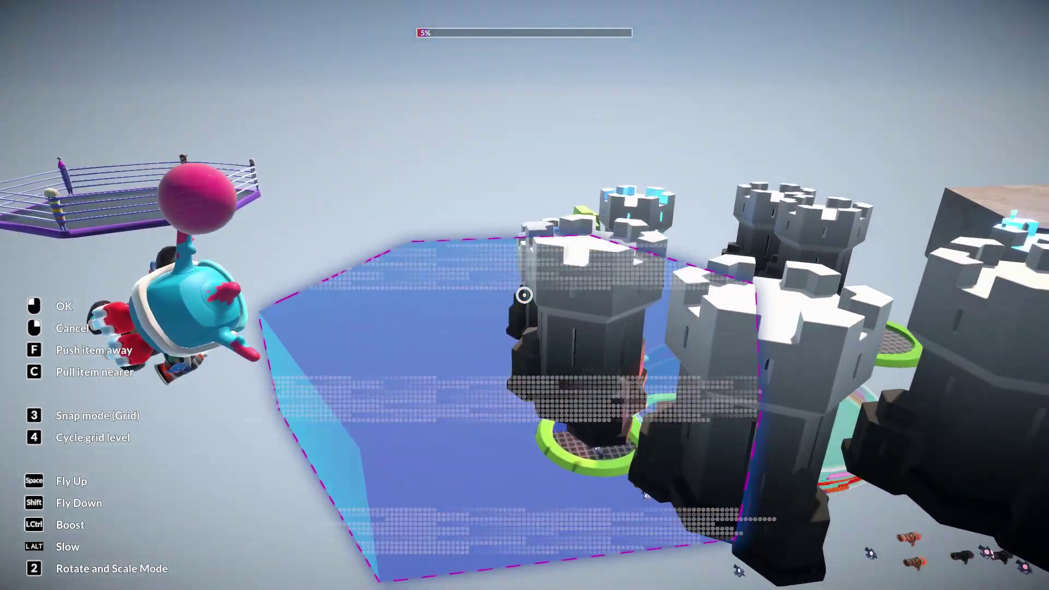
pyautogui.press('shift')
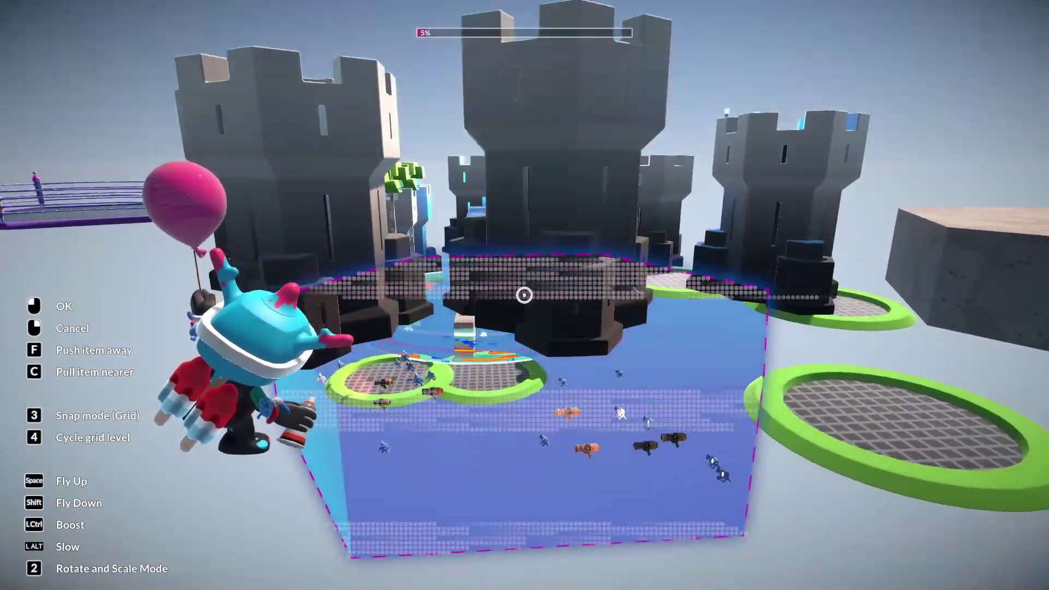
pyautogui.press('space')
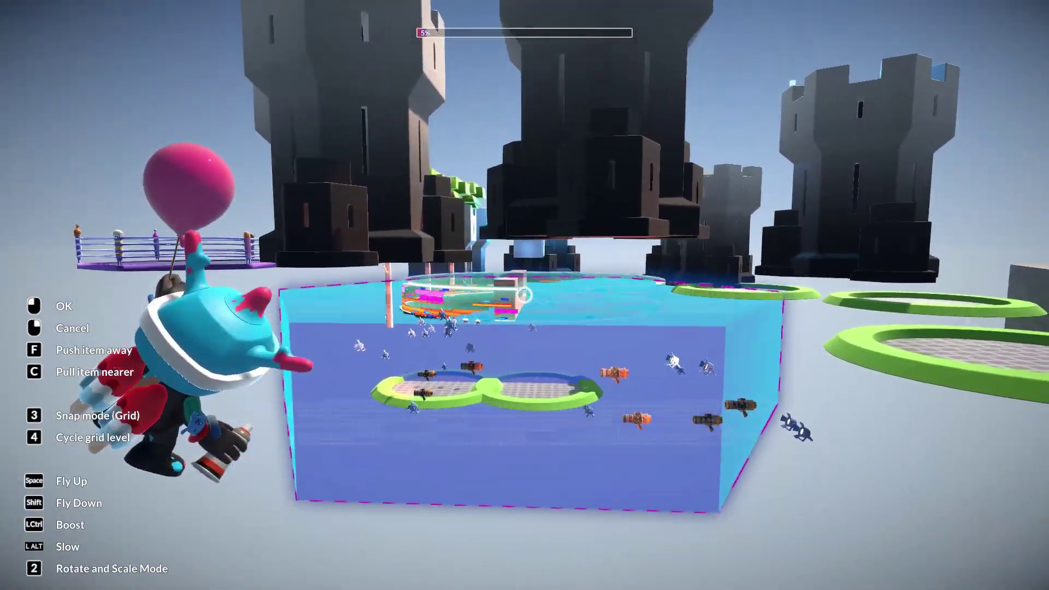
pyautogui.press('w')
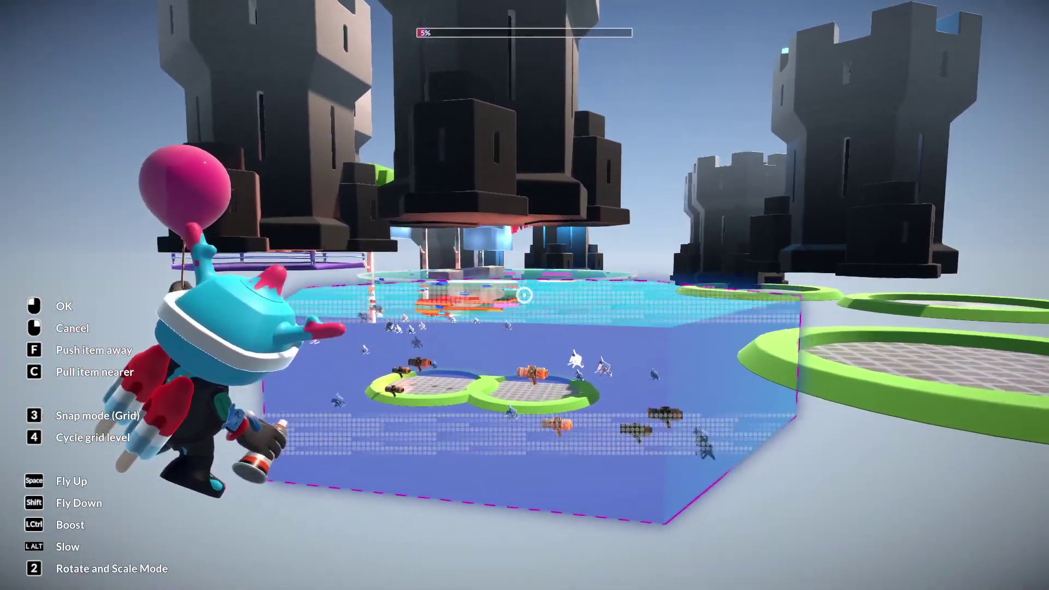
pyautogui.press('w')
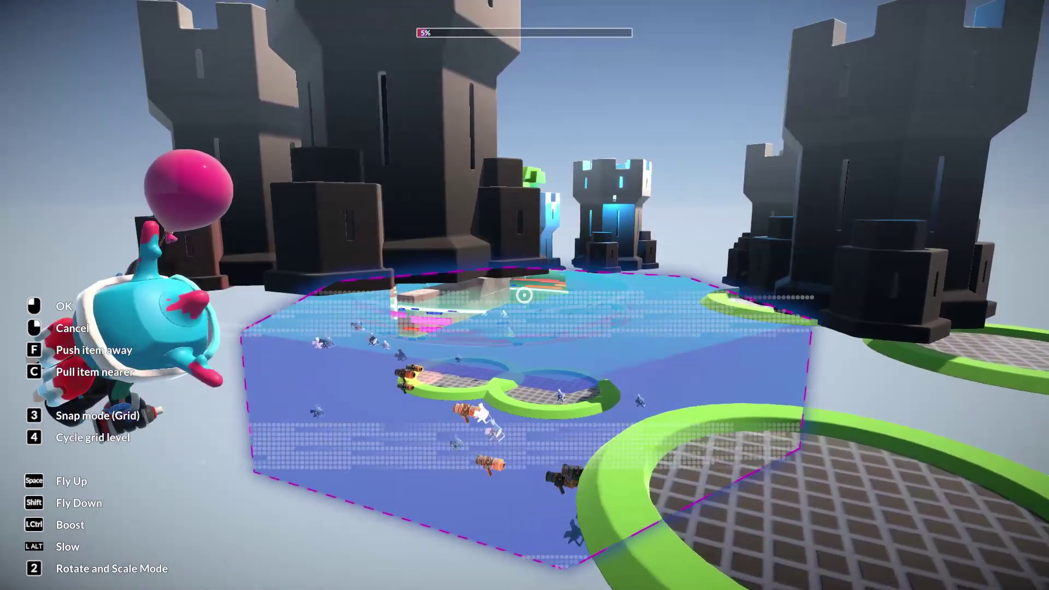
pyautogui.press('shift')
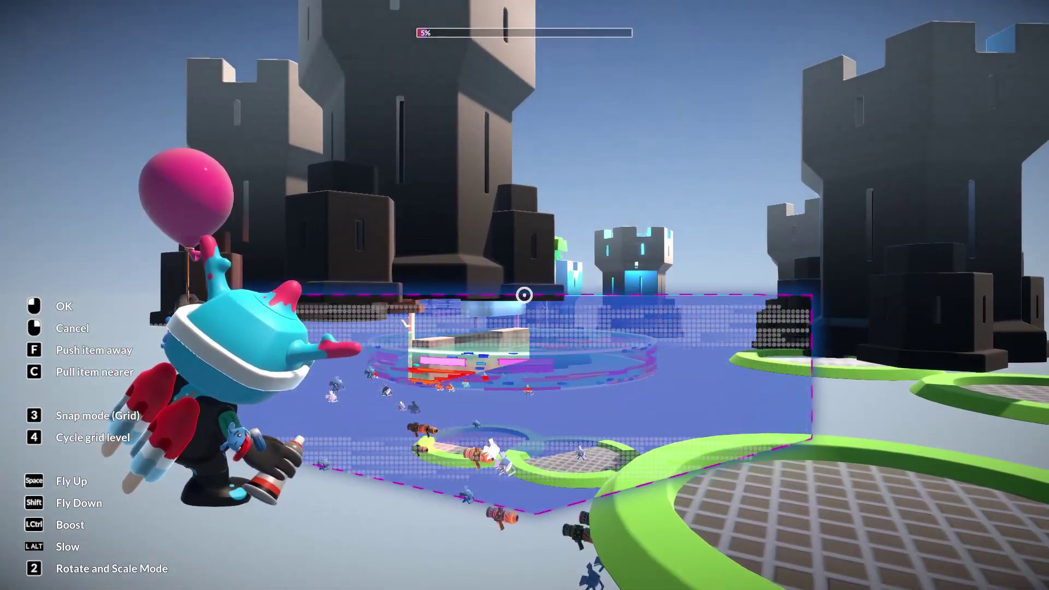
pyautogui.press('w')
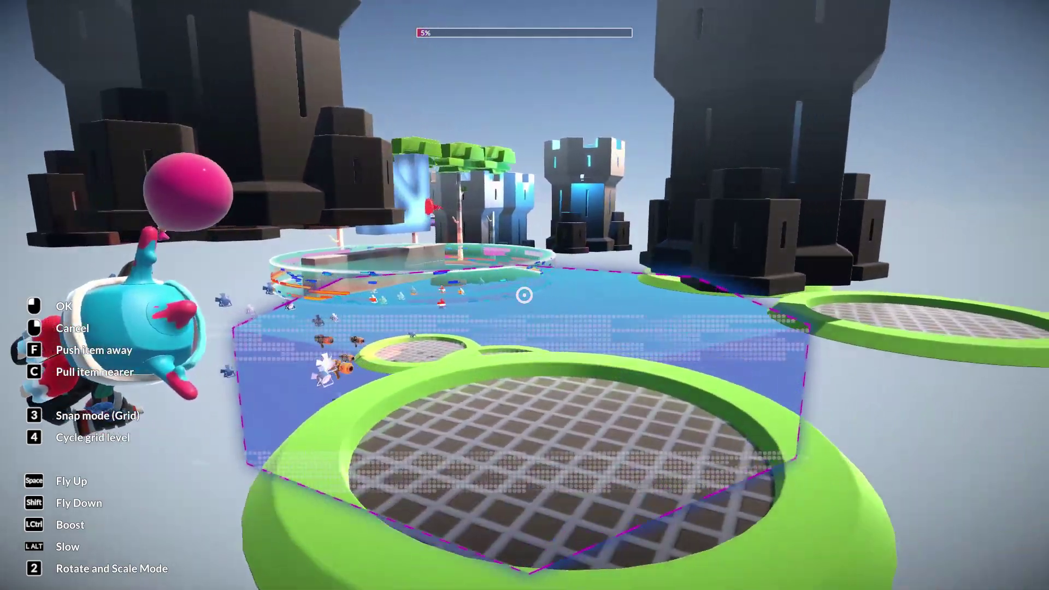
pyautogui.press('s')
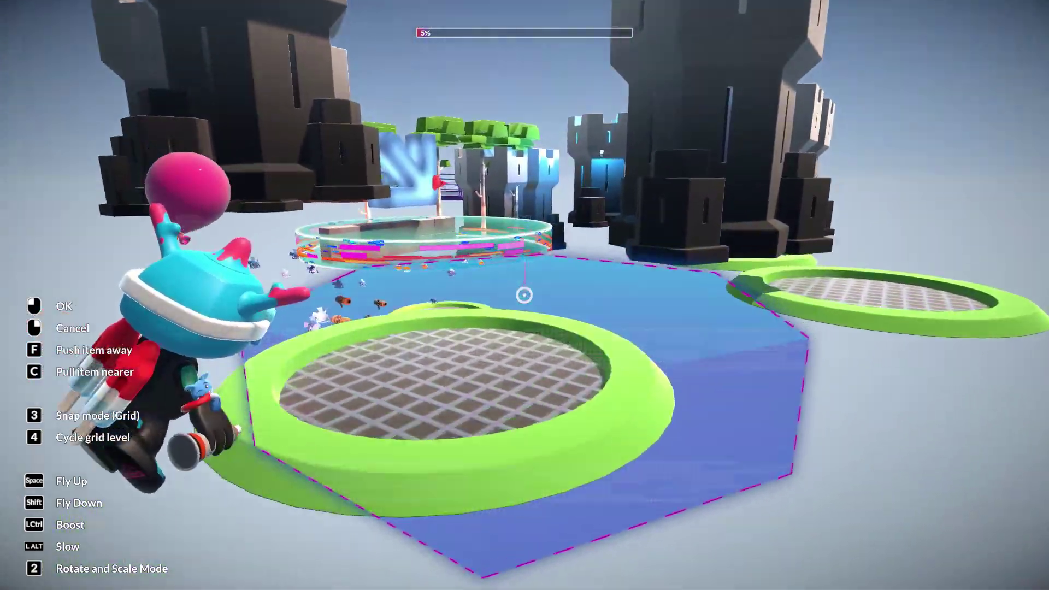
pyautogui.press('shift')
pyautogui.press('space')
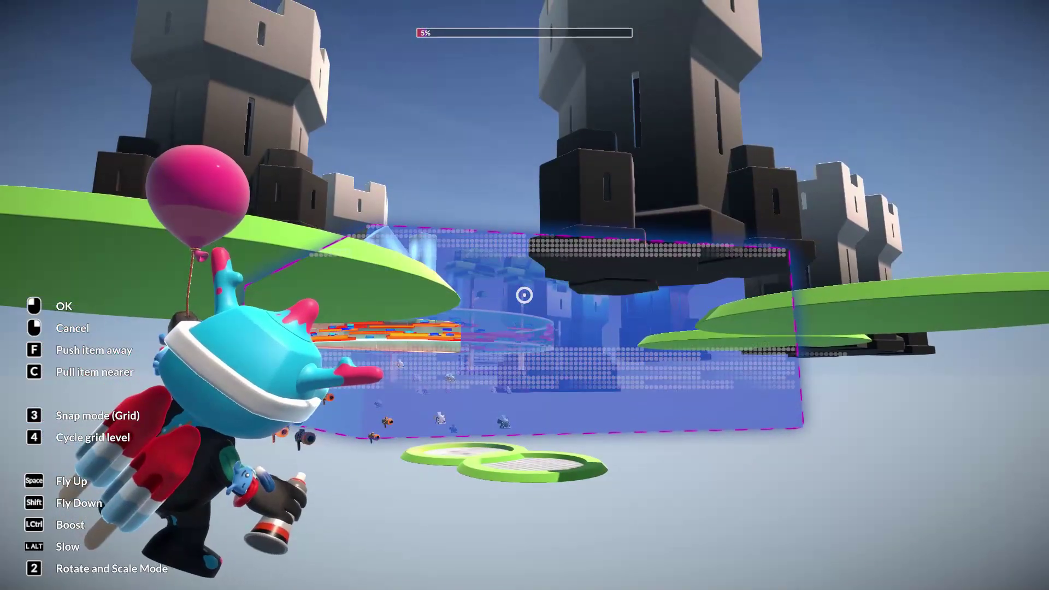
pyautogui.click(524, 296)
# Pick up the hexagonal sand platform and carry it over the castle base toward the towers.
pyautogui.press('space')
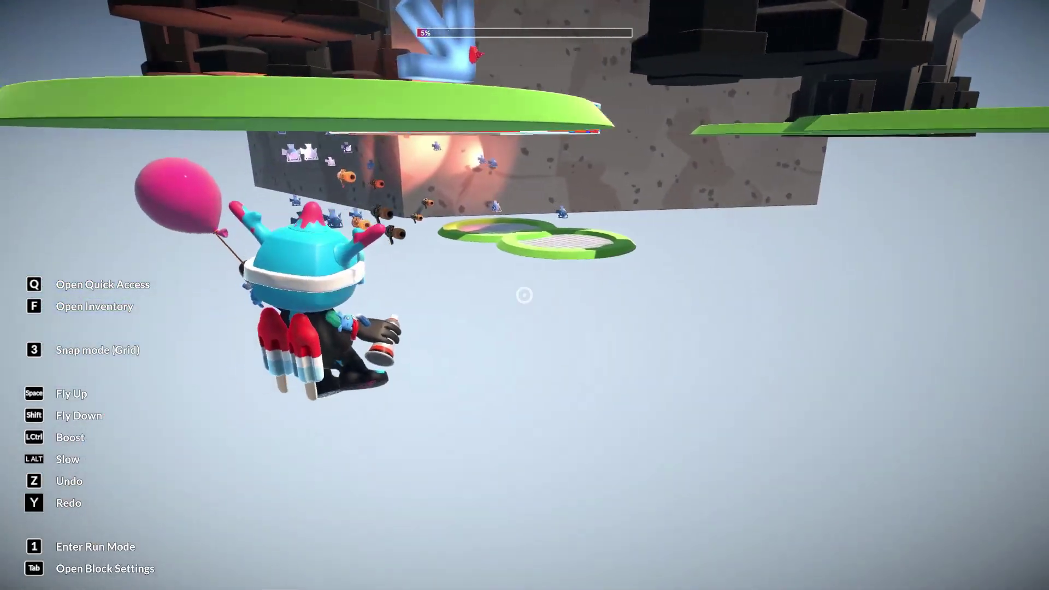
pyautogui.press('space')
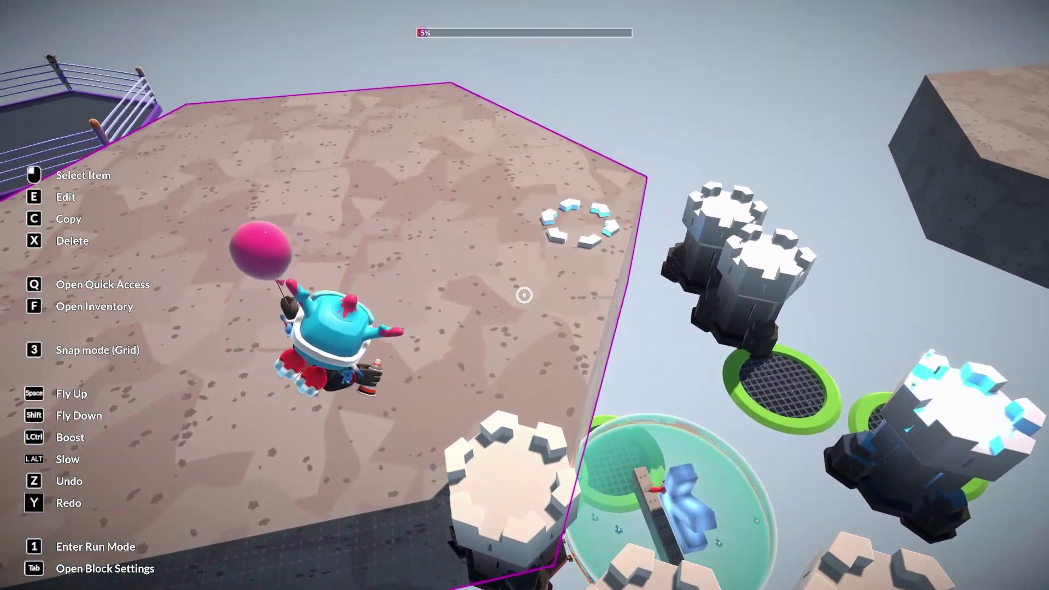
pyautogui.click(524, 295)
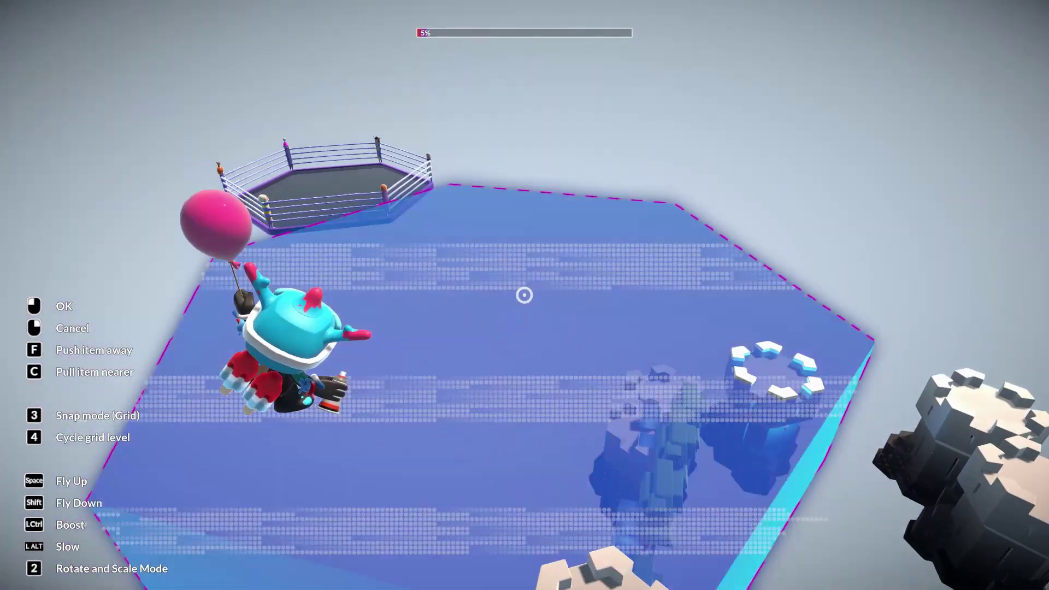
pyautogui.press('w')
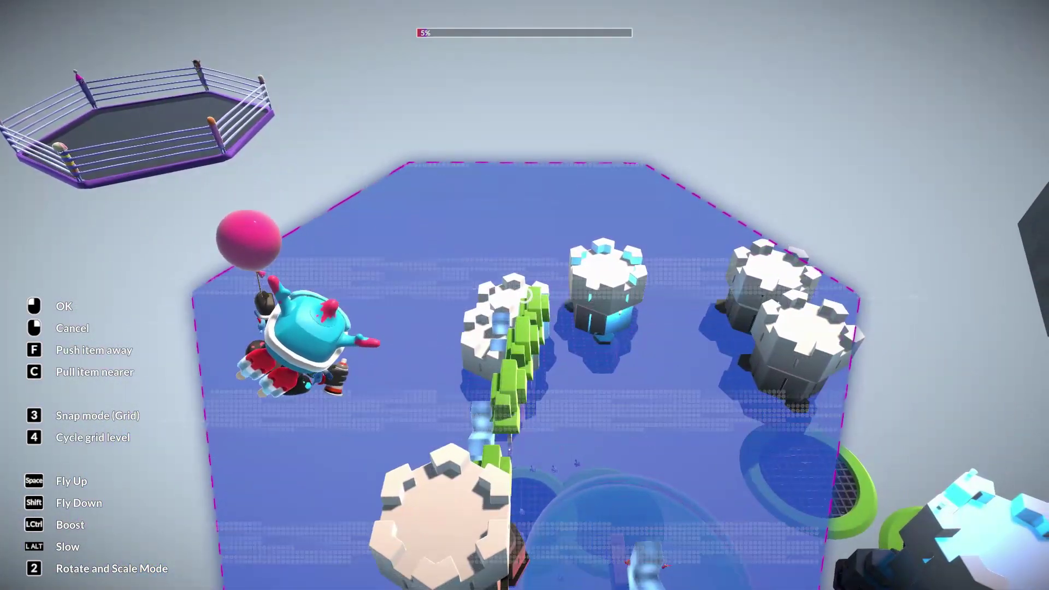
pyautogui.press('w')
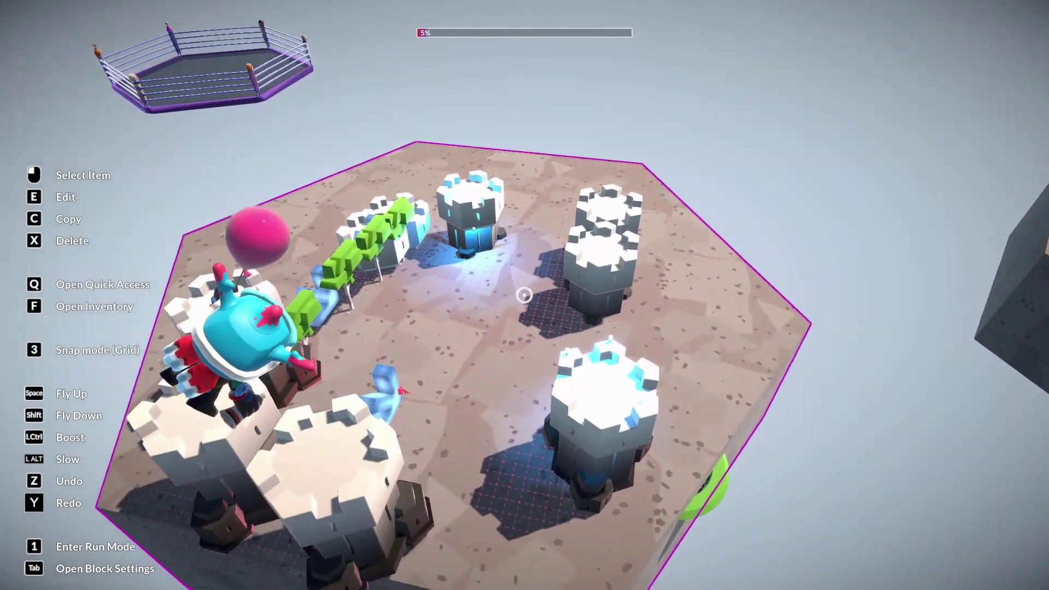
pyautogui.press('w')
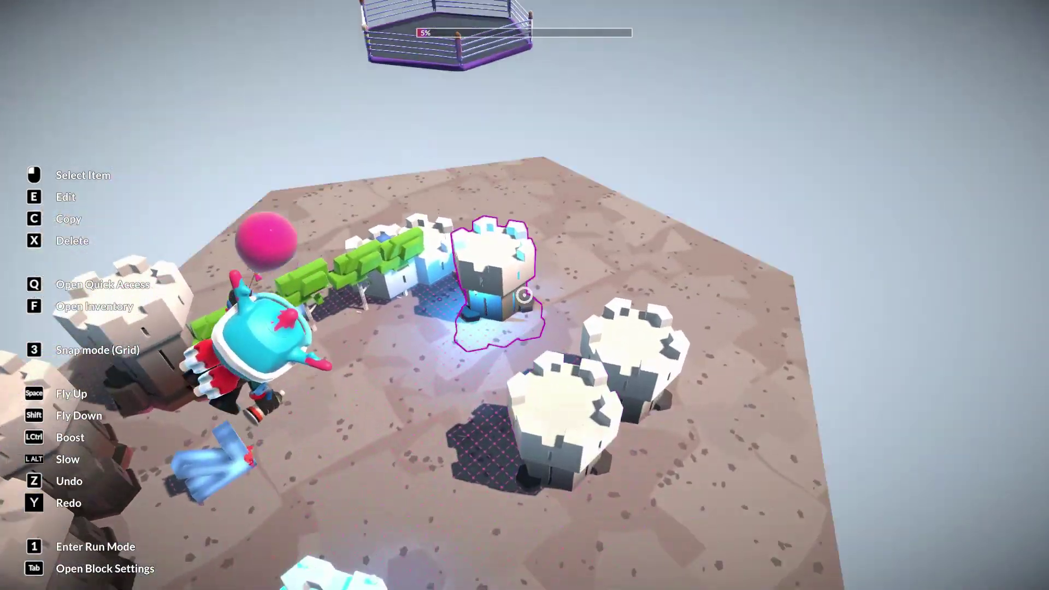
pyautogui.press('shift')
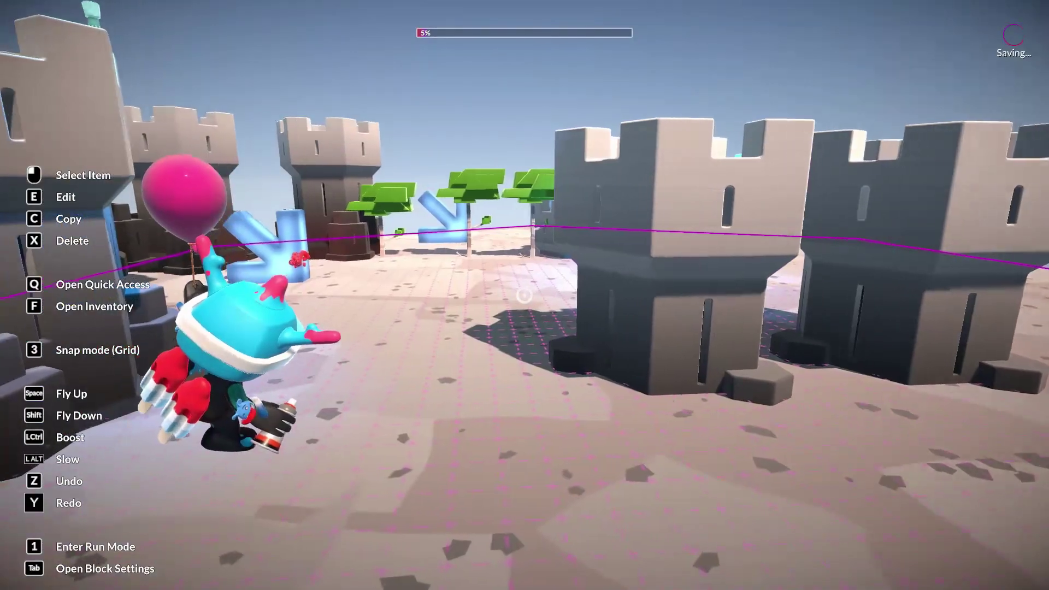
pyautogui.press('space')
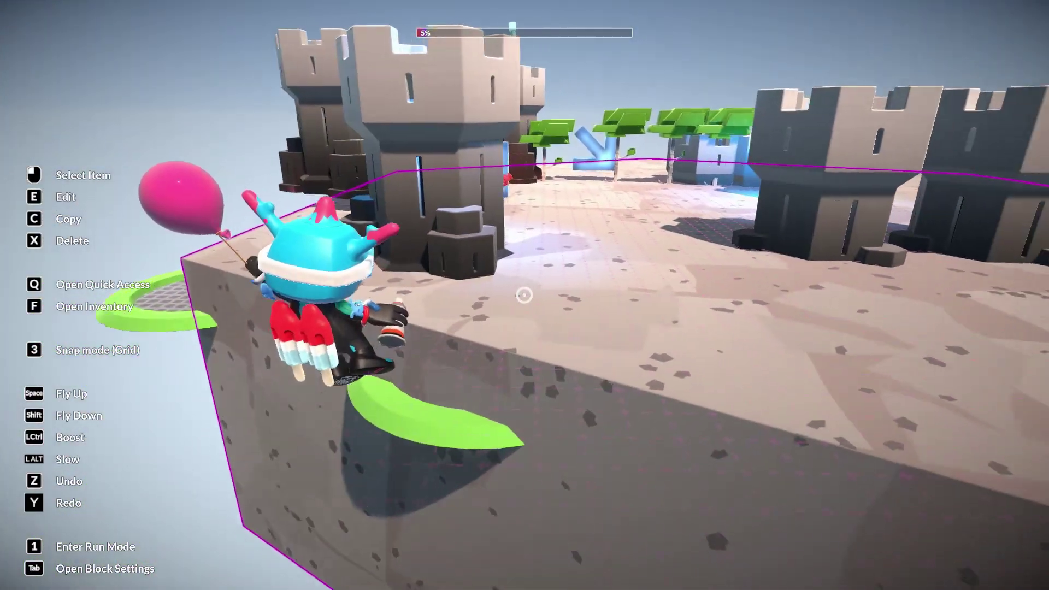
pyautogui.press('shift')
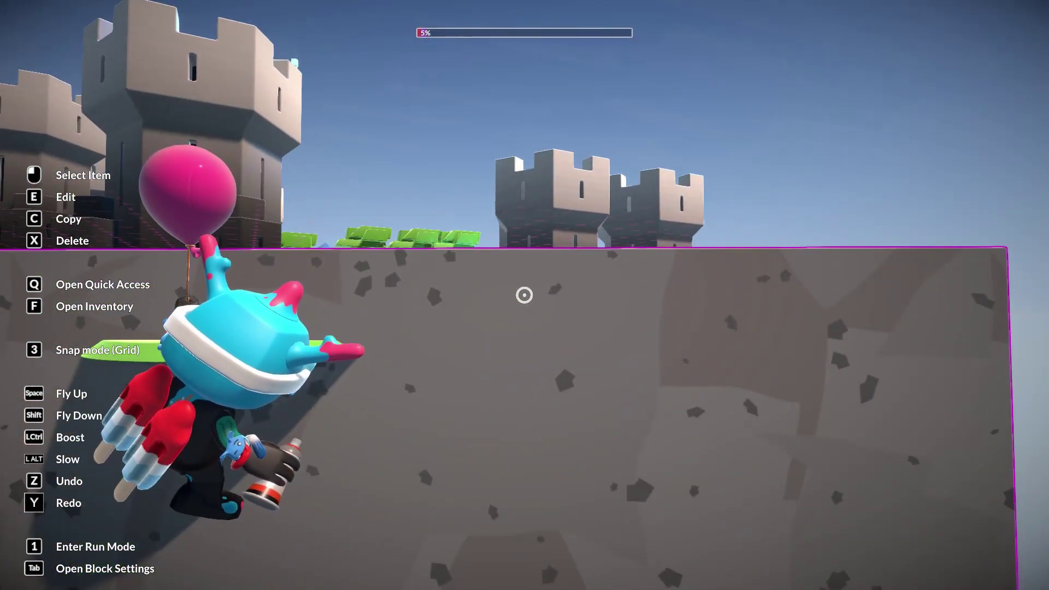
# Select the big stone base block under the platform, grab it with E, and place it lower.
pyautogui.click(524, 295)
pyautogui.press('shift')
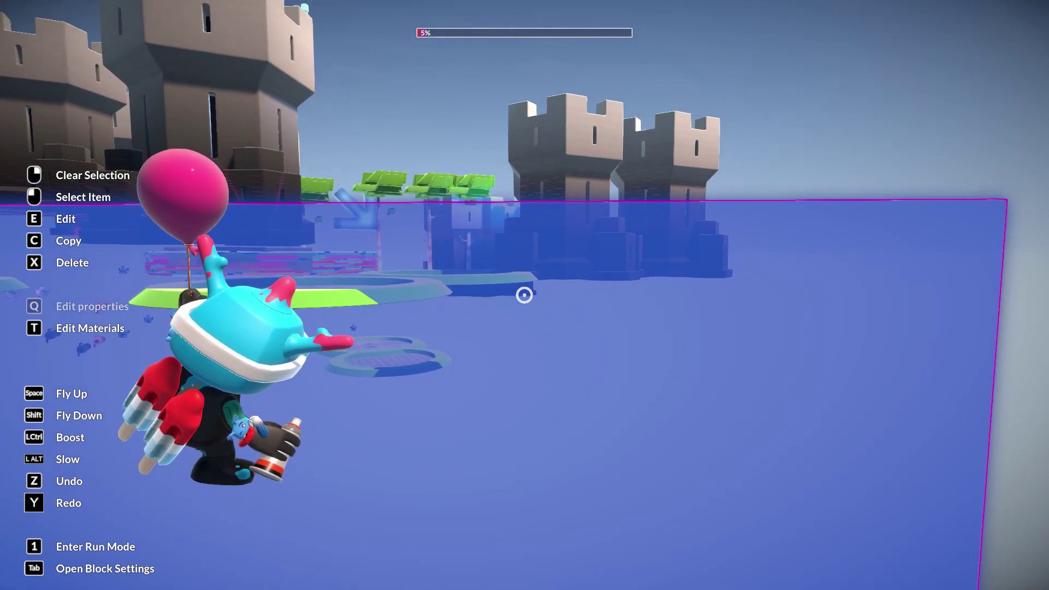
pyautogui.press('s')
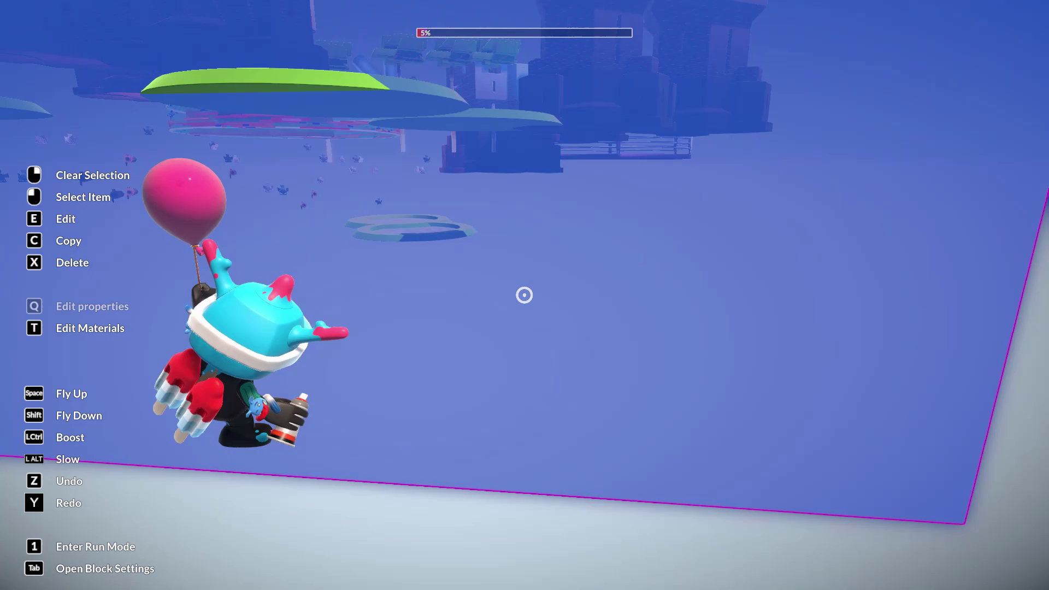
pyautogui.press('s')
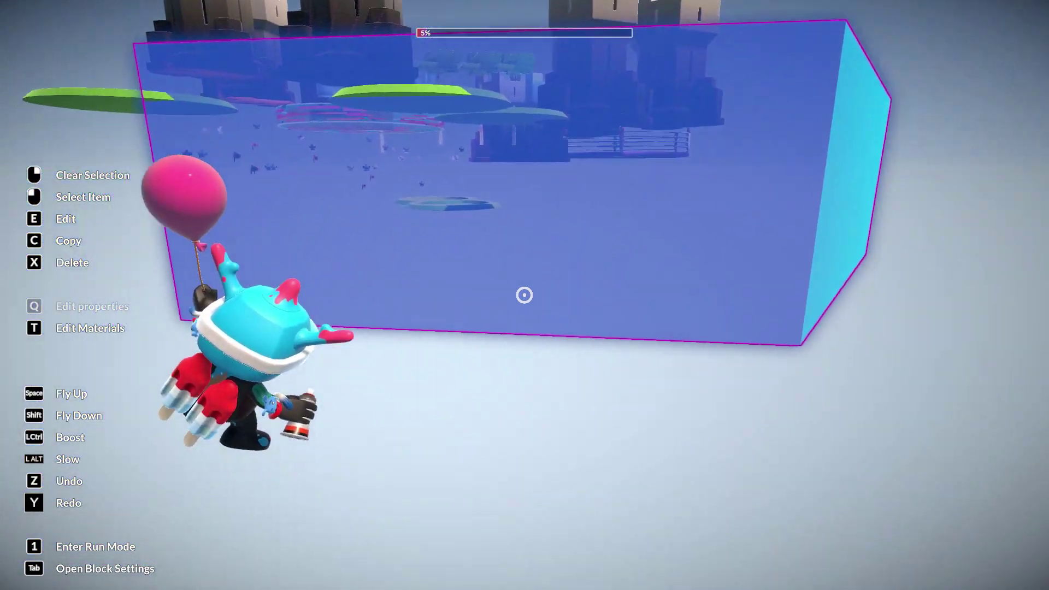
pyautogui.press('e')
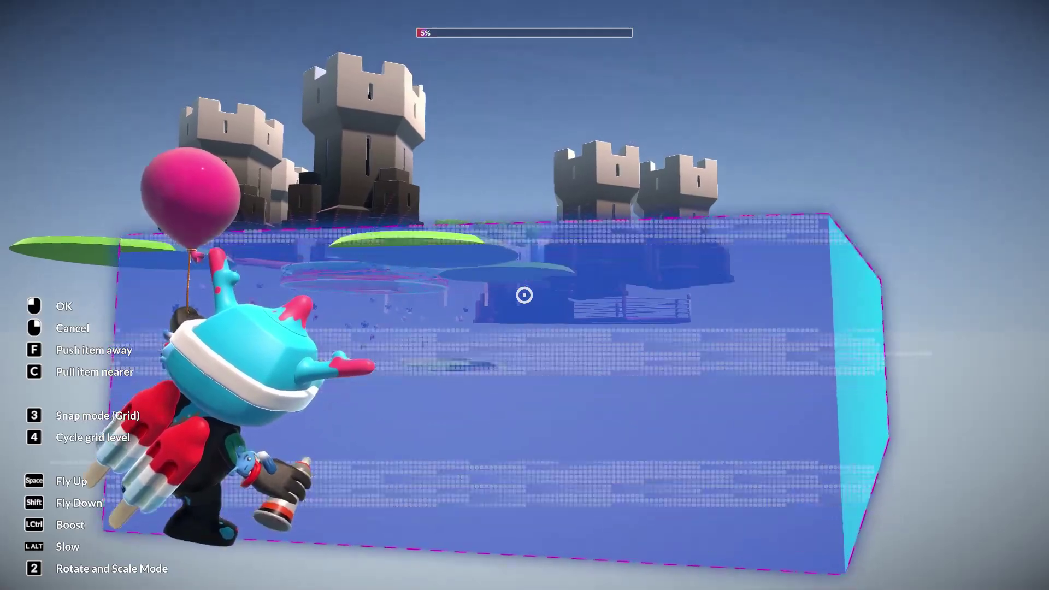
pyautogui.click(525, 295)
pyautogui.press('w')
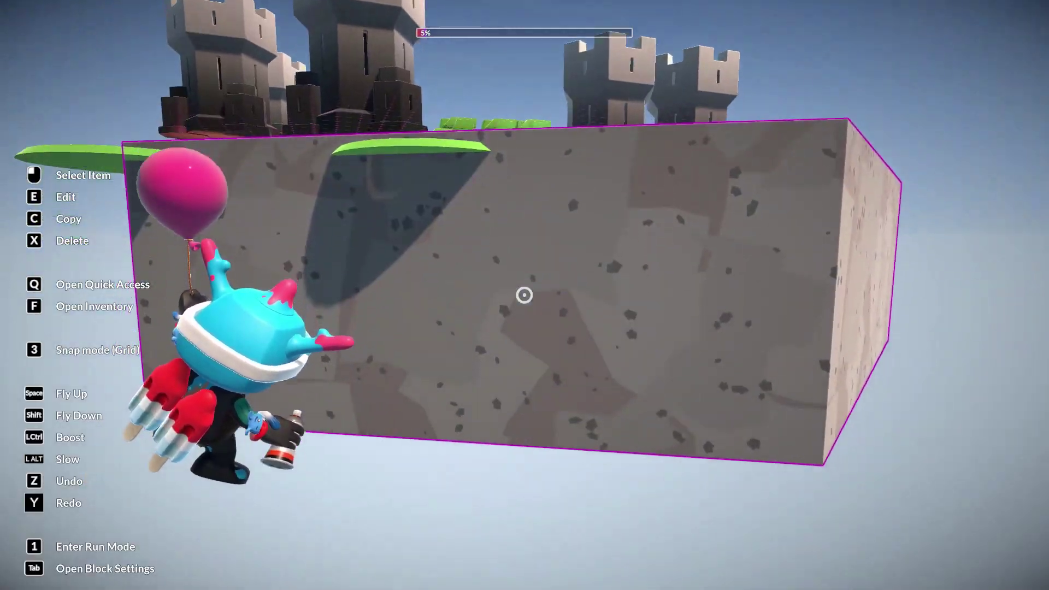
pyautogui.press('space')
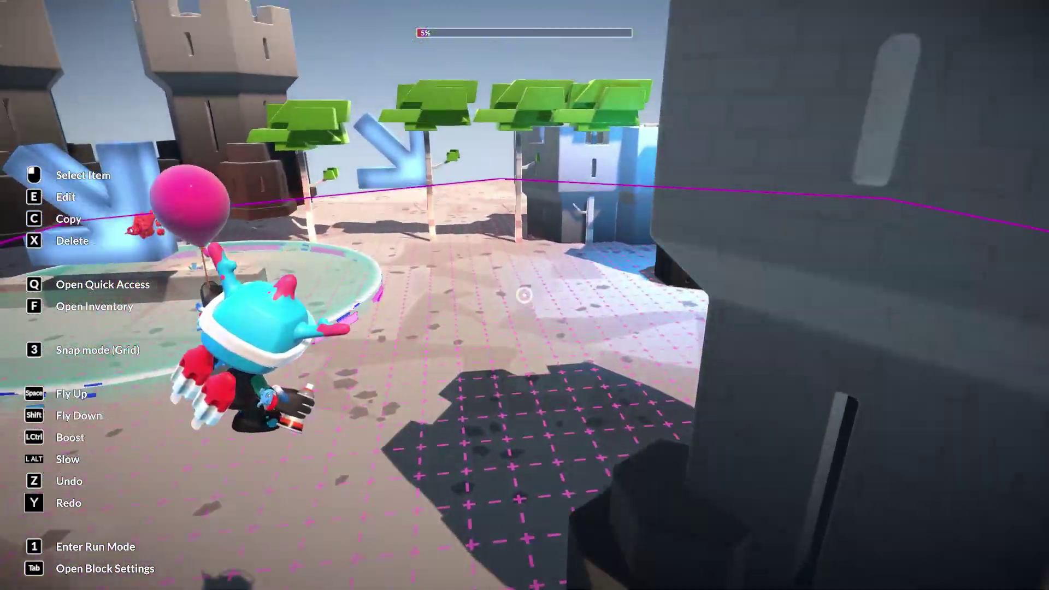
# Fly over the castle, descend to ground level at the dark stone tower, and pick it up.
pyautogui.press('space')
pyautogui.press('w')
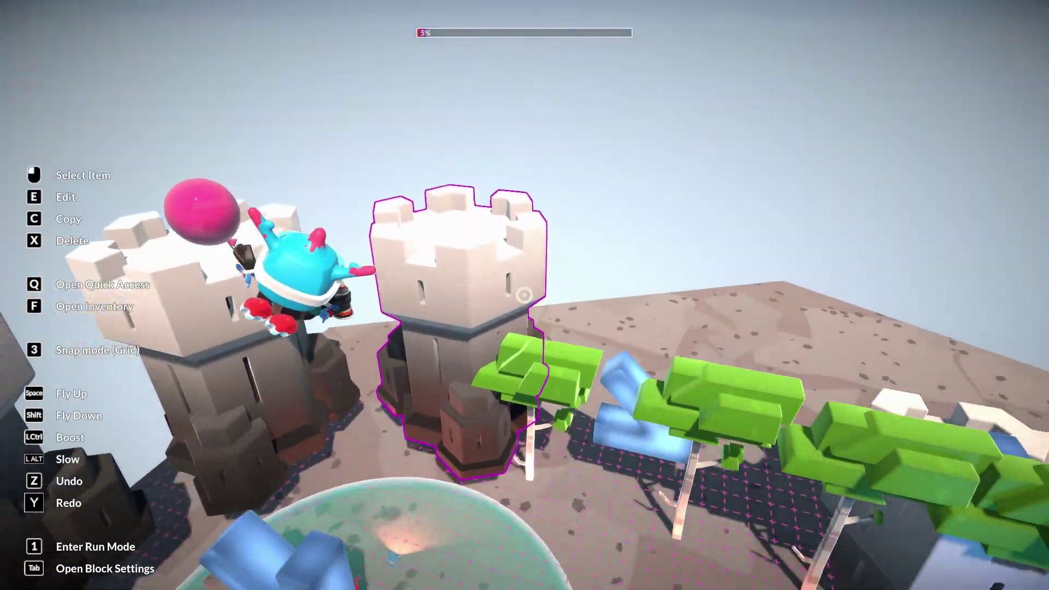
pyautogui.press('w')
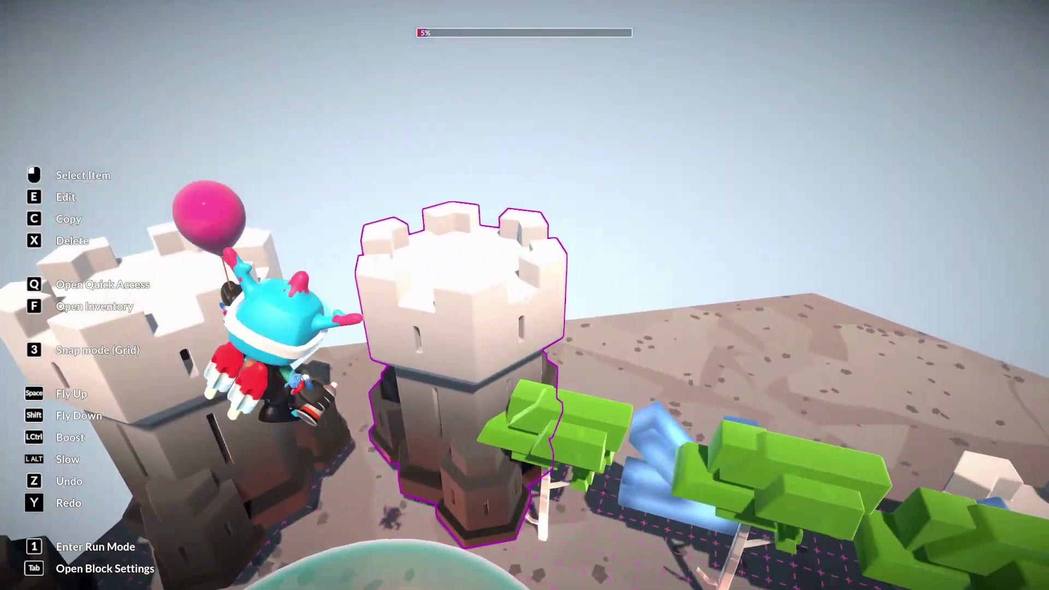
pyautogui.press('w')
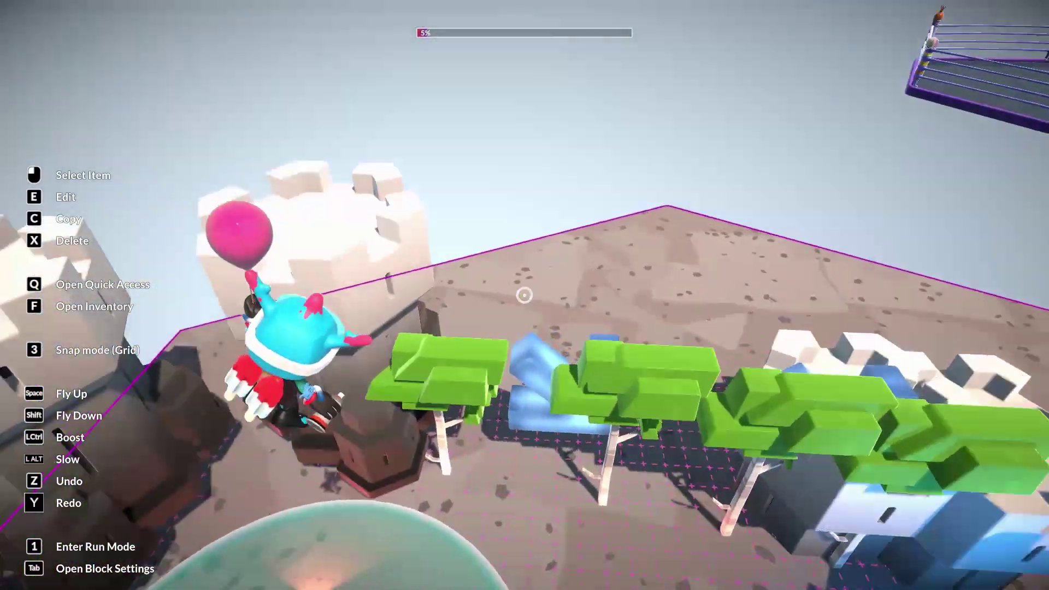
pyautogui.press('shift')
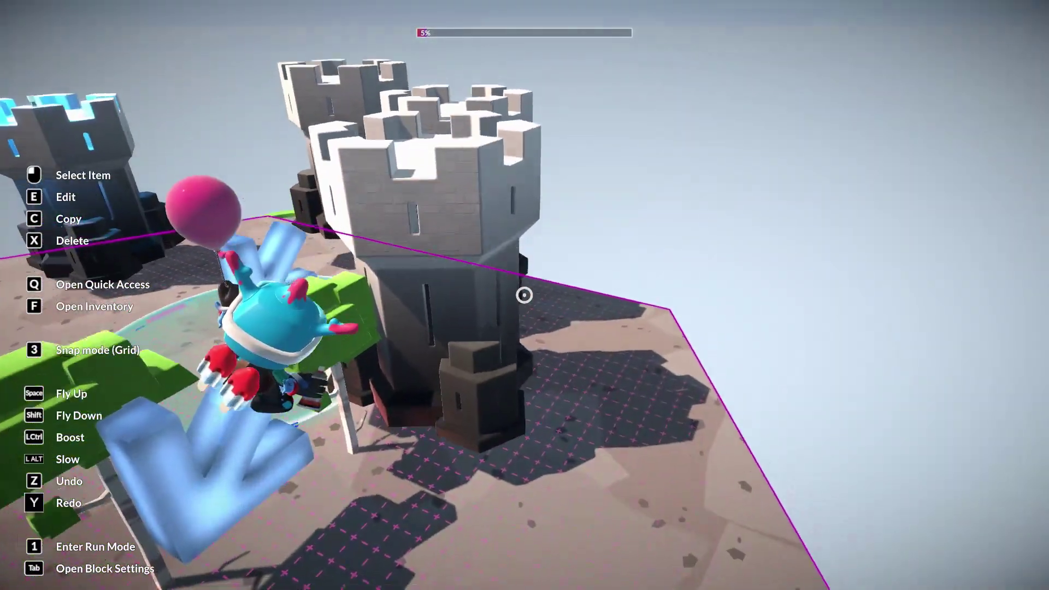
pyautogui.press('shift')
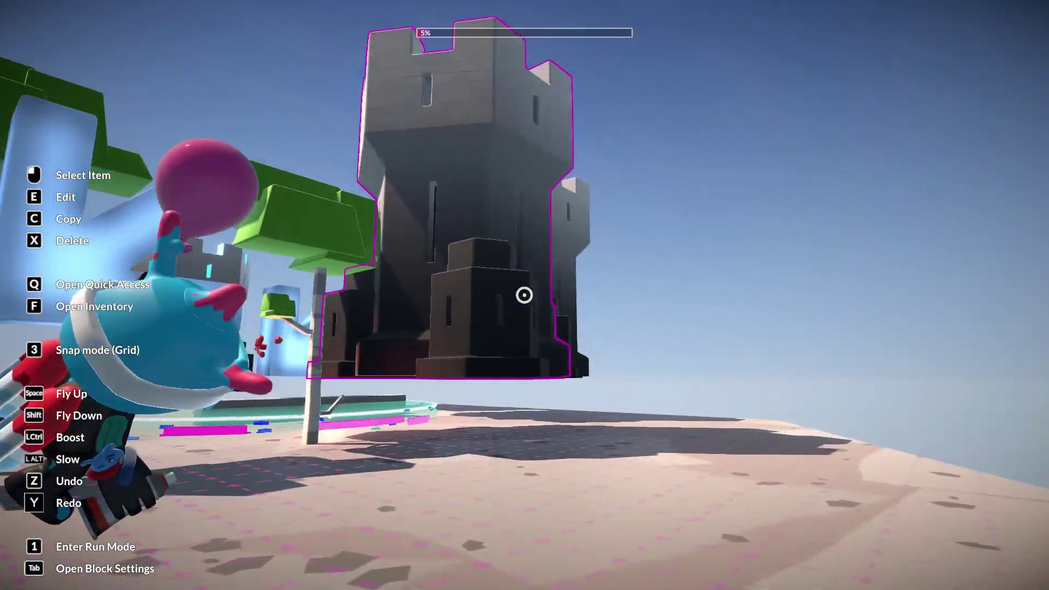
pyautogui.press('a')
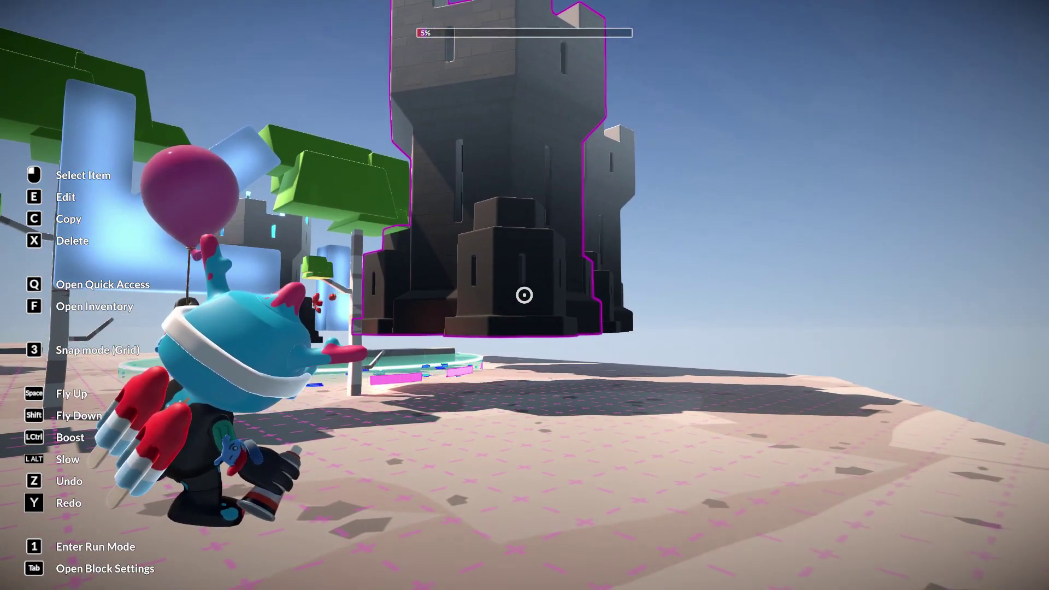
pyautogui.click(524, 295)
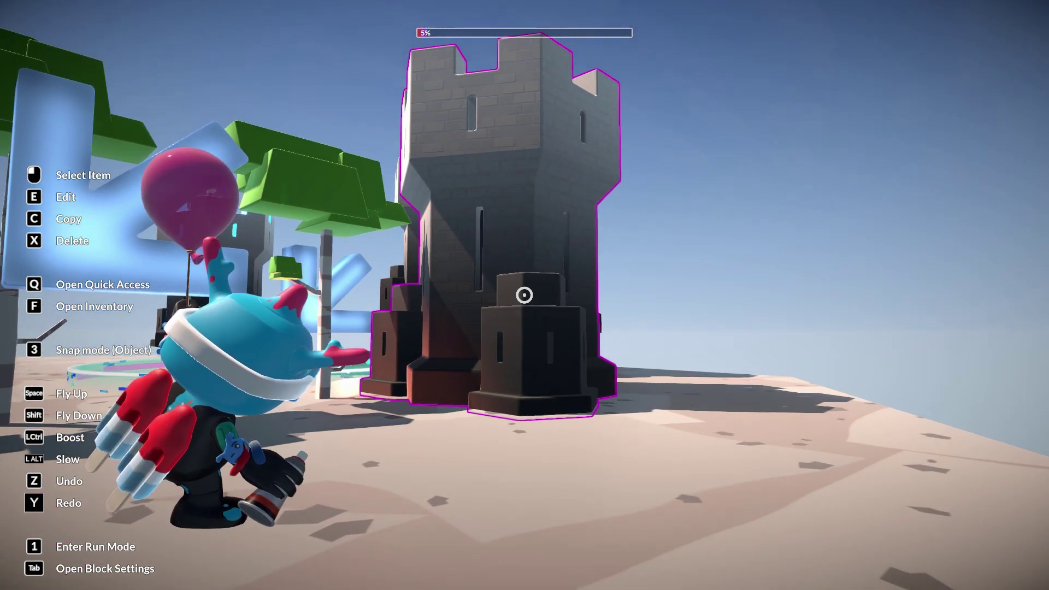
# Move the carried ghost tower into place, snap it onto the castle, then grab the stone block.
pyautogui.press('d')
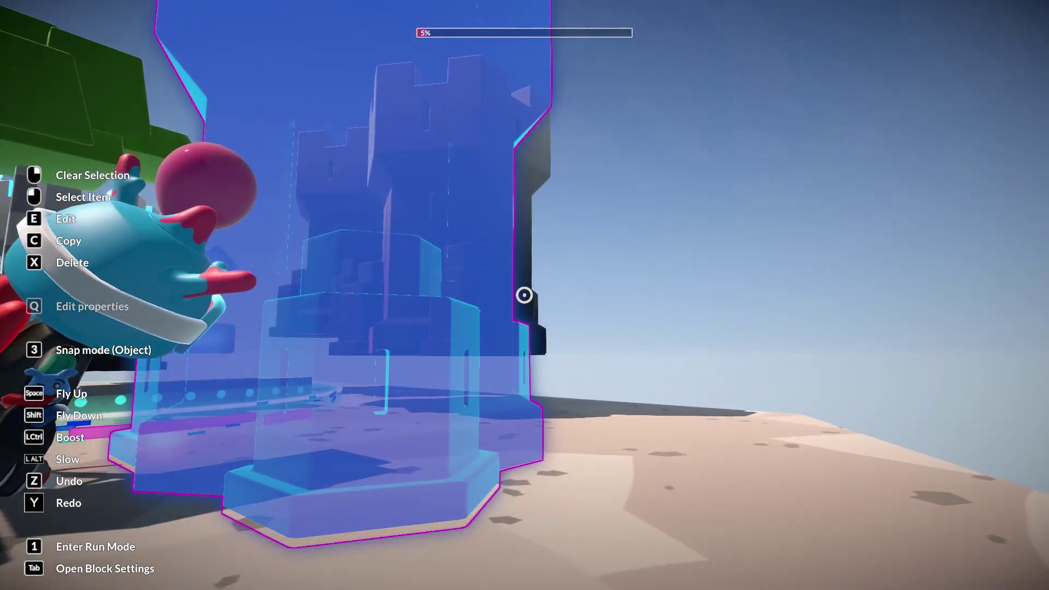
pyautogui.press('s')
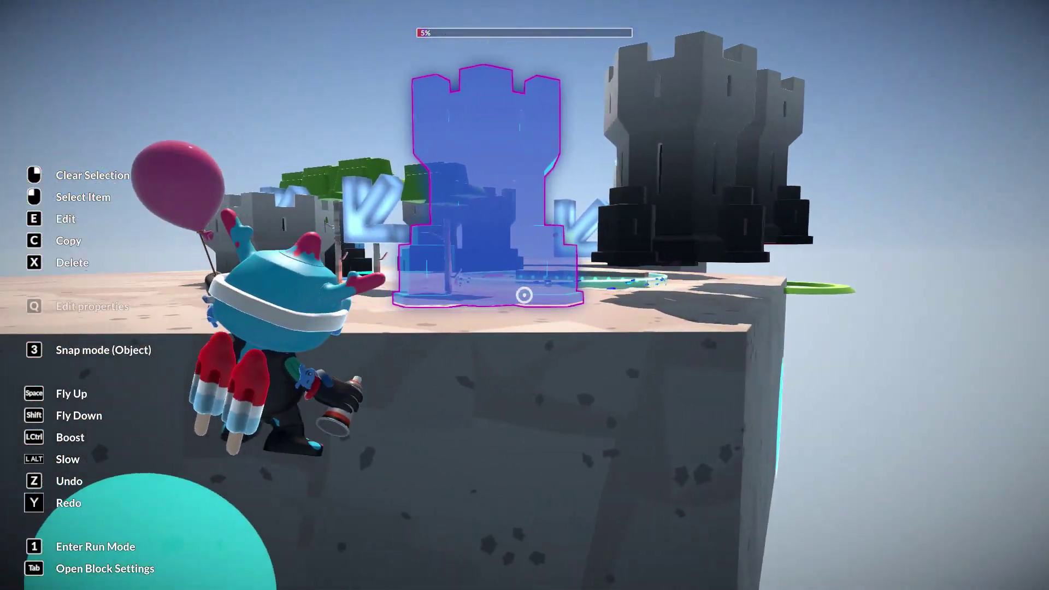
pyautogui.press('w')
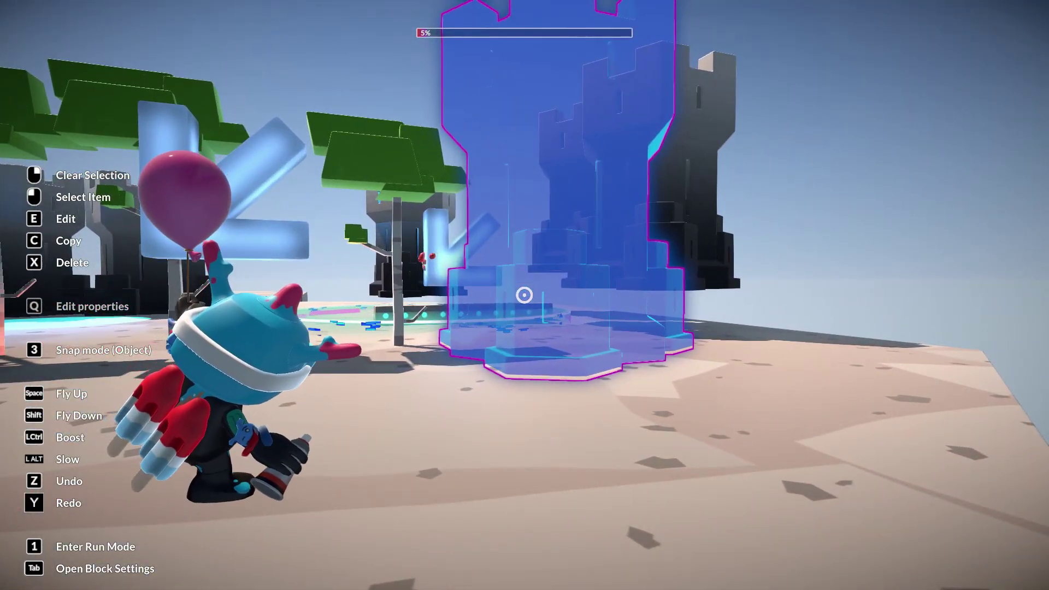
pyautogui.press('e')
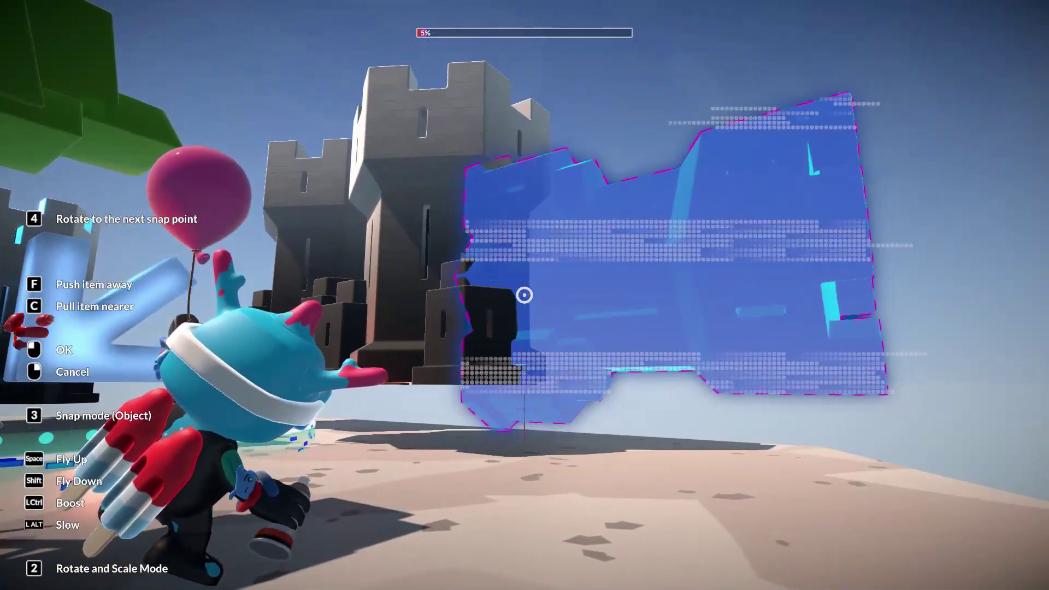
pyautogui.click(524, 295)
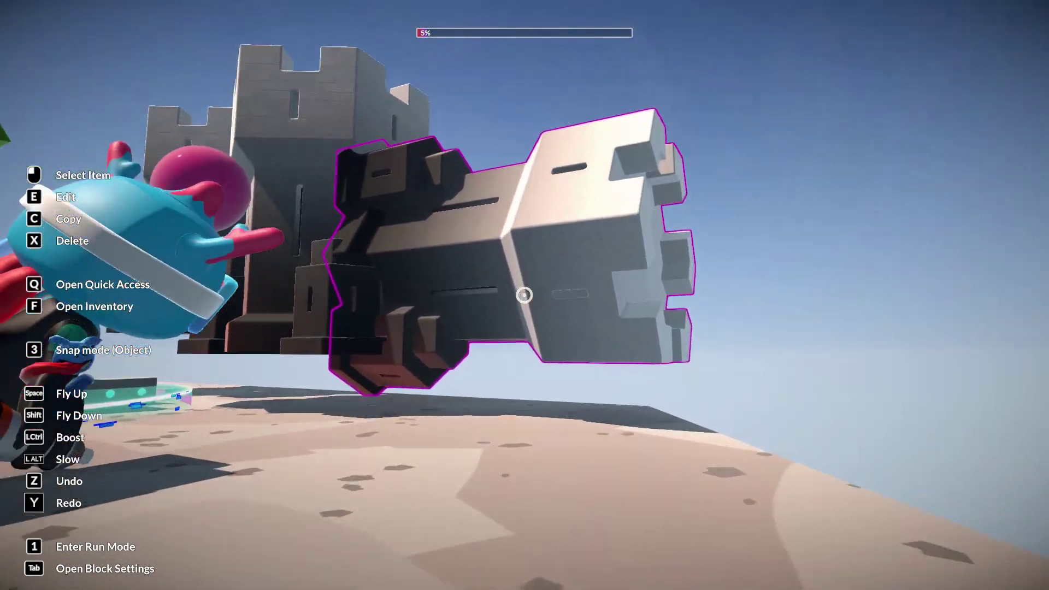
pyautogui.click(524, 295)
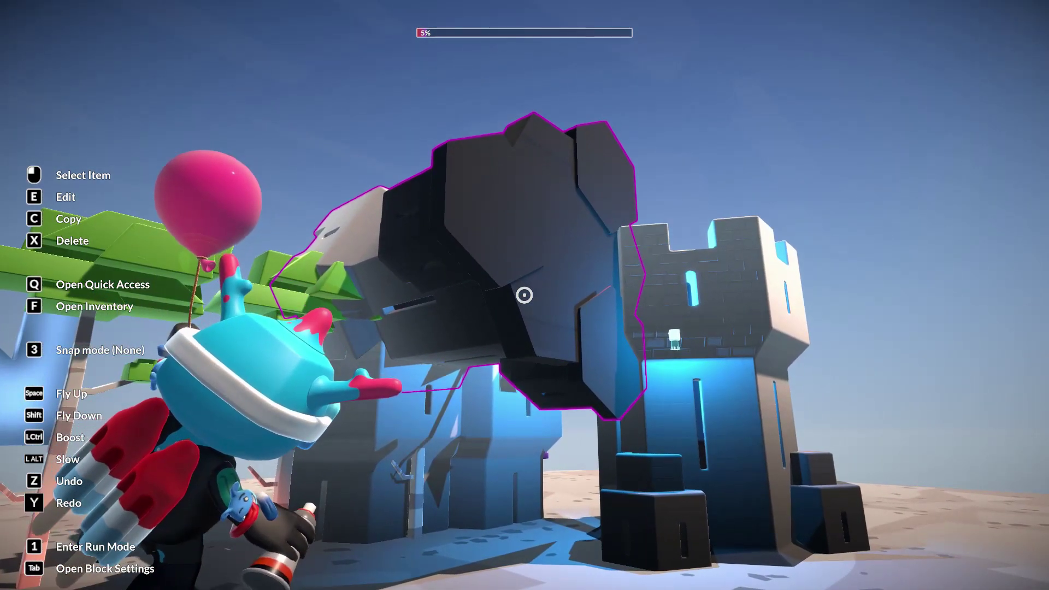
# Place the dark tower piece freely among the towers, readjust its final spot, then view it from above.
pyautogui.click(524, 295)
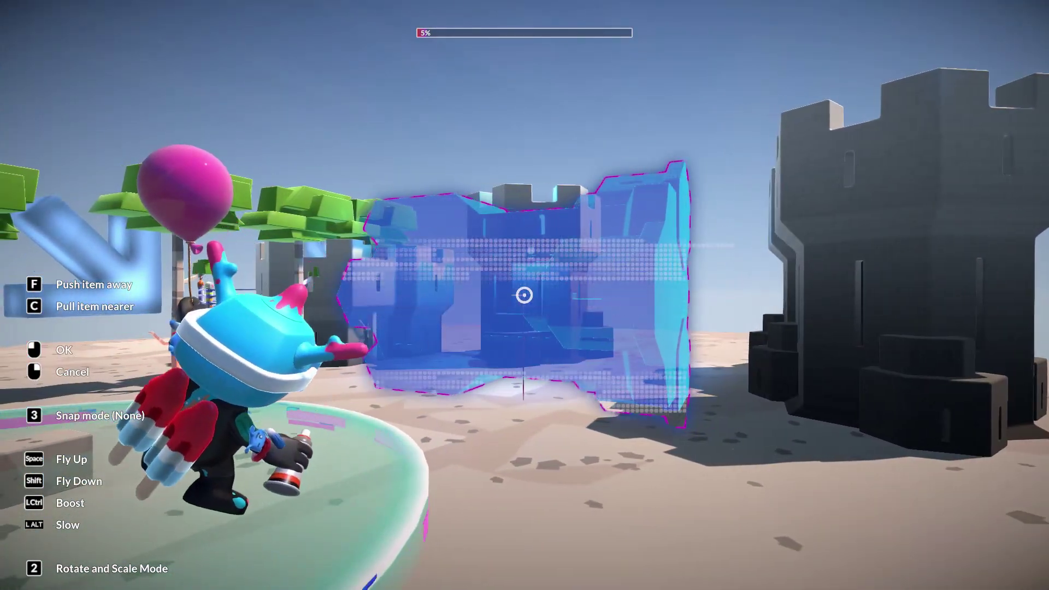
pyautogui.click(524, 295)
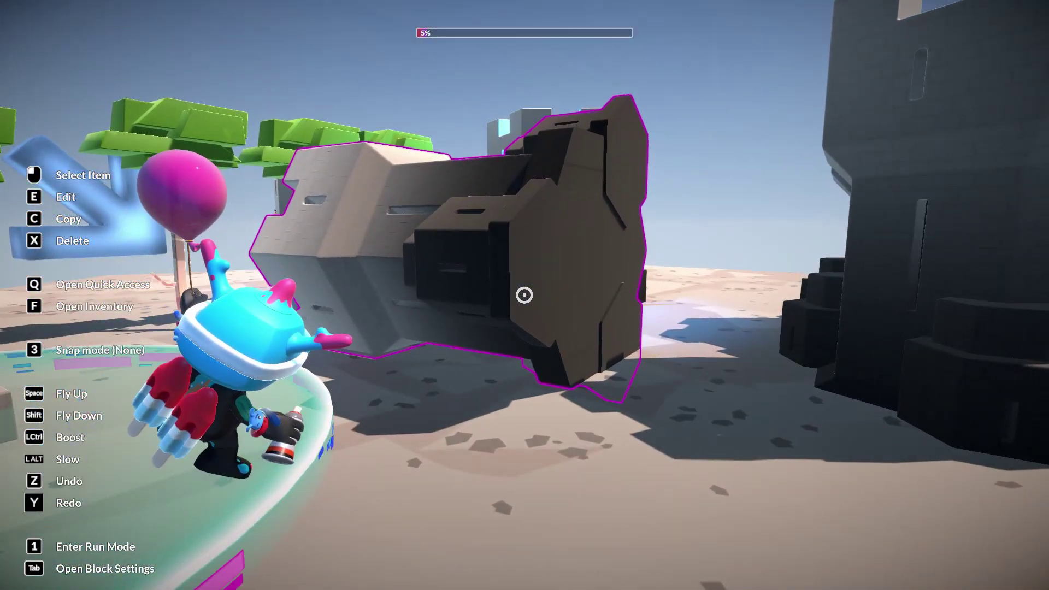
pyautogui.click(524, 295)
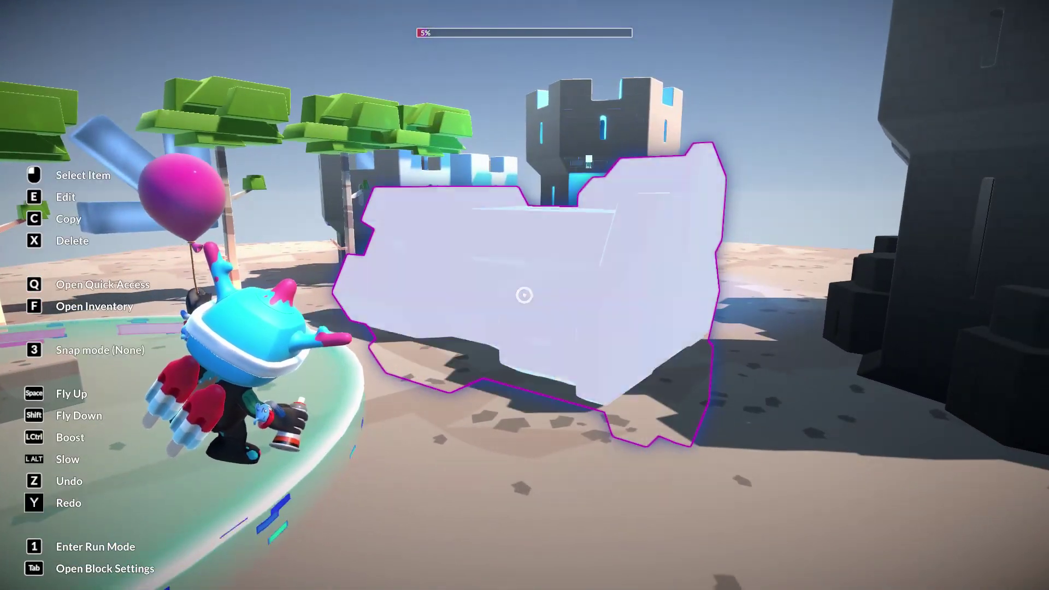
pyautogui.click(524, 295)
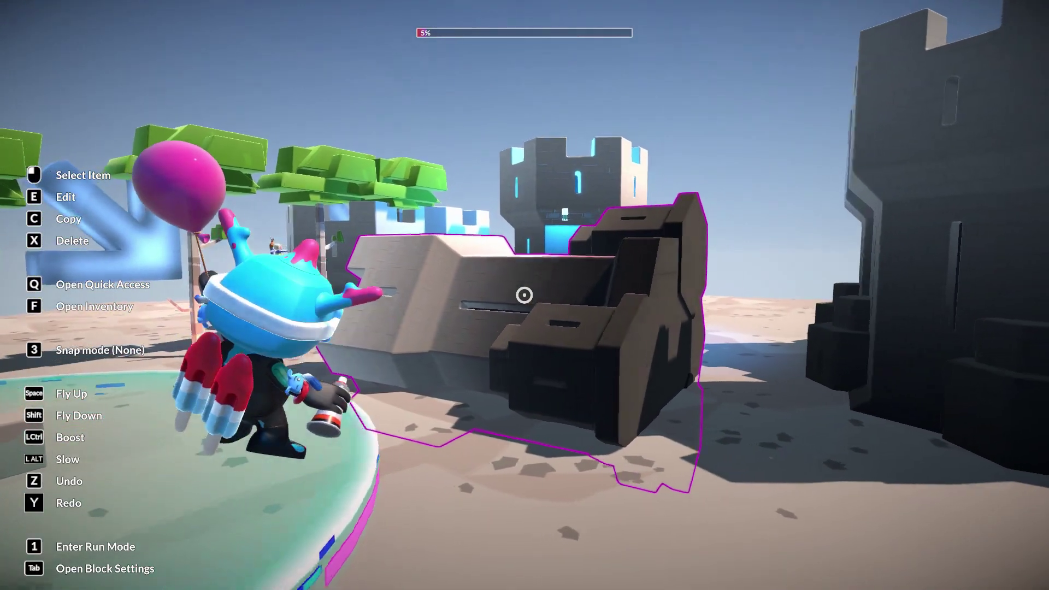
pyautogui.press('space')
pyautogui.press('space')
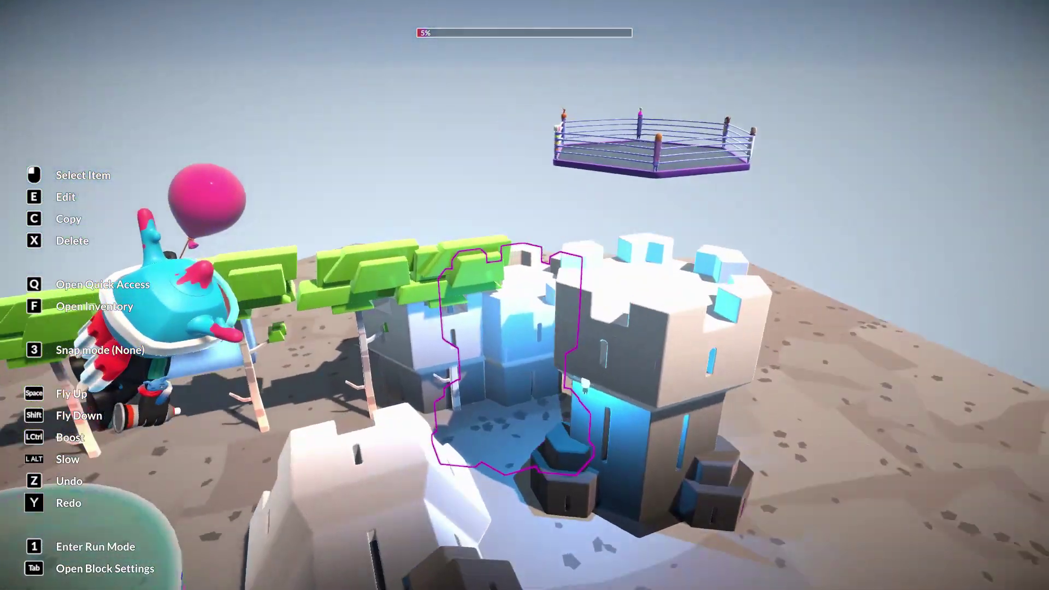
pyautogui.press('shift')
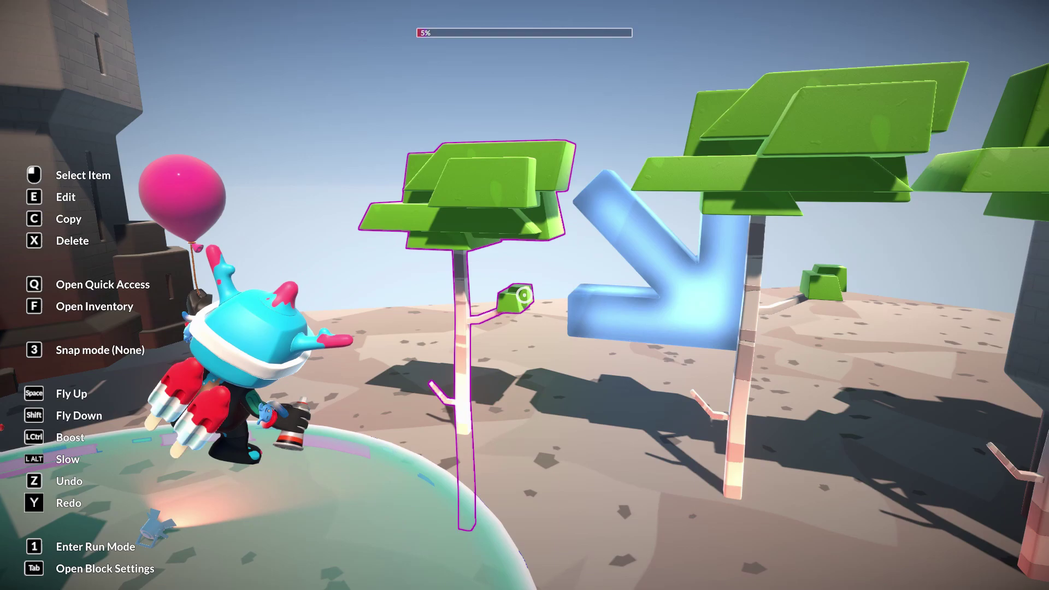
# Play-test in run mode, running Blanko between the sand and the green pool platform, then return to float mode.
pyautogui.press('1')
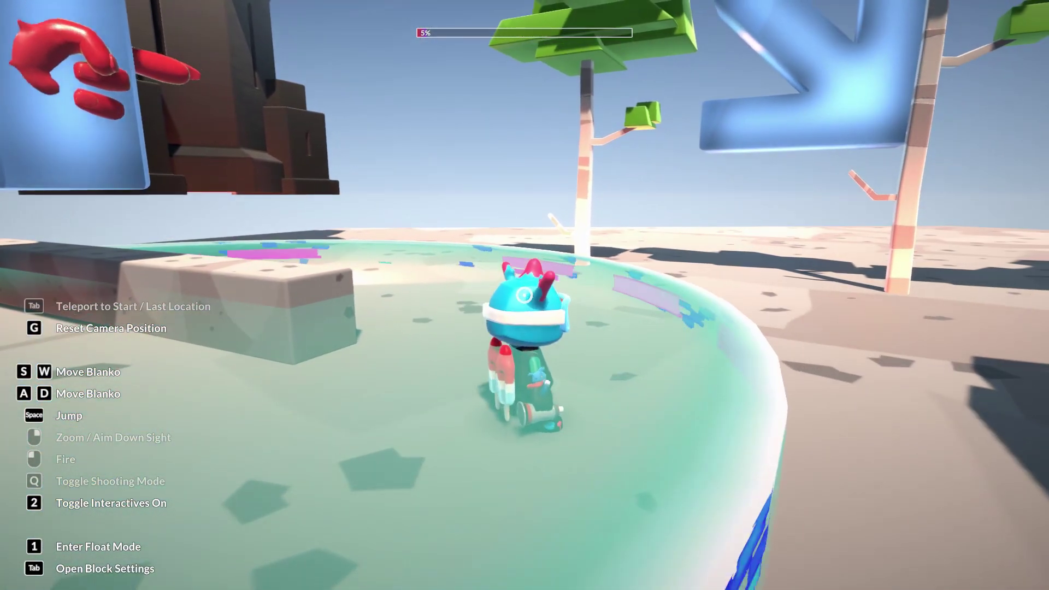
pyautogui.press('s')
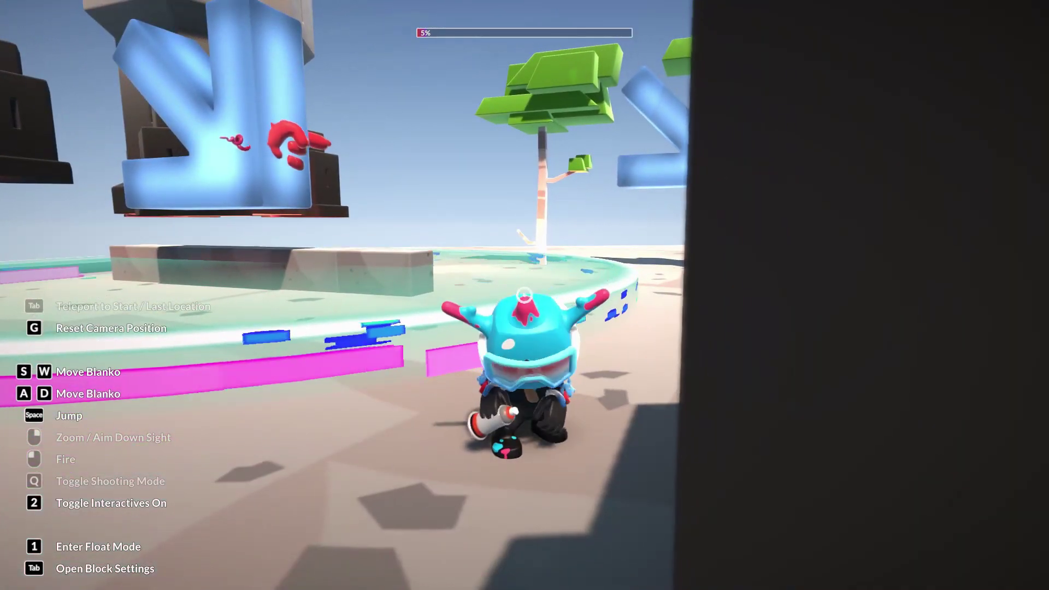
pyautogui.press('w')
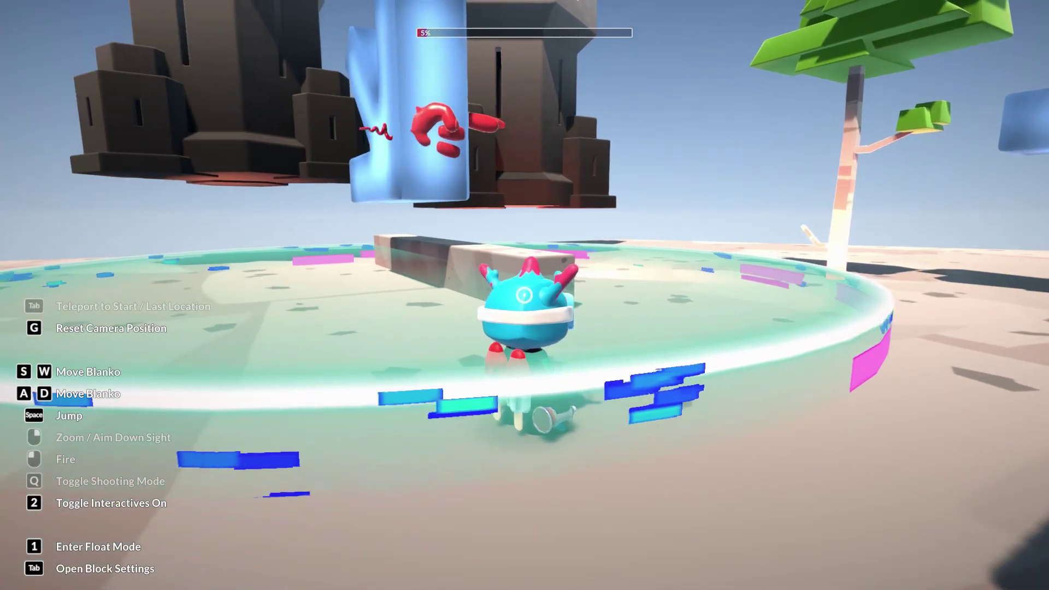
pyautogui.press('a')
pyautogui.press('w')
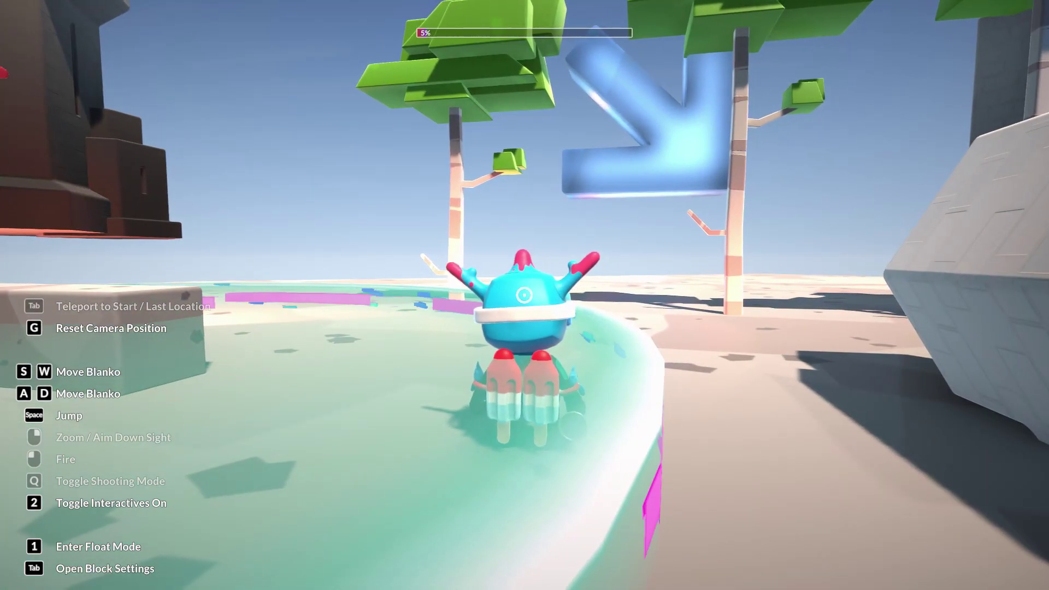
pyautogui.press('1')
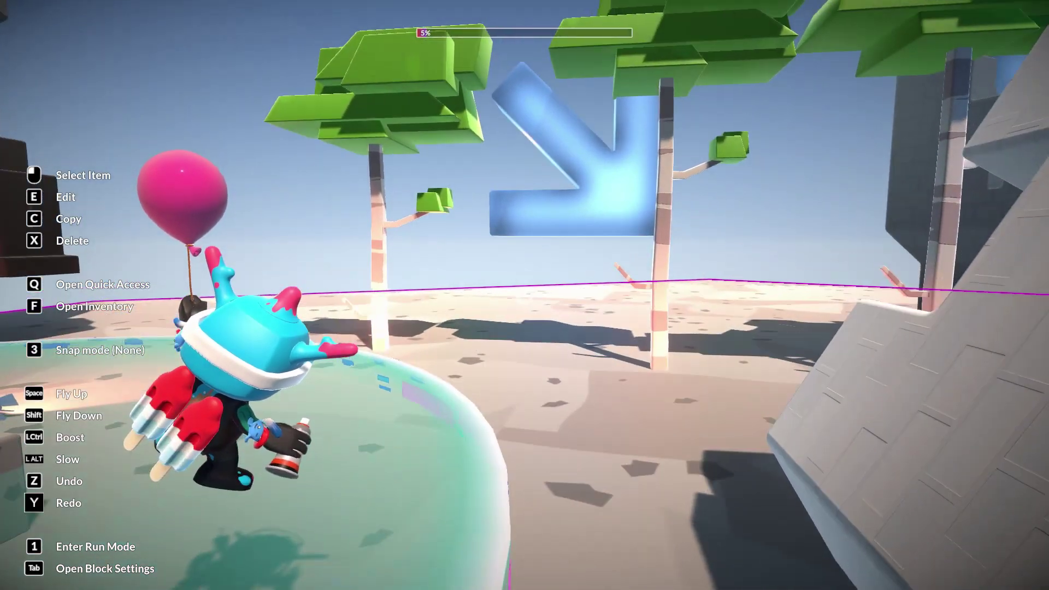
# Fly up and down over the pool, rising level with the blue arrow block.
pyautogui.press('space')
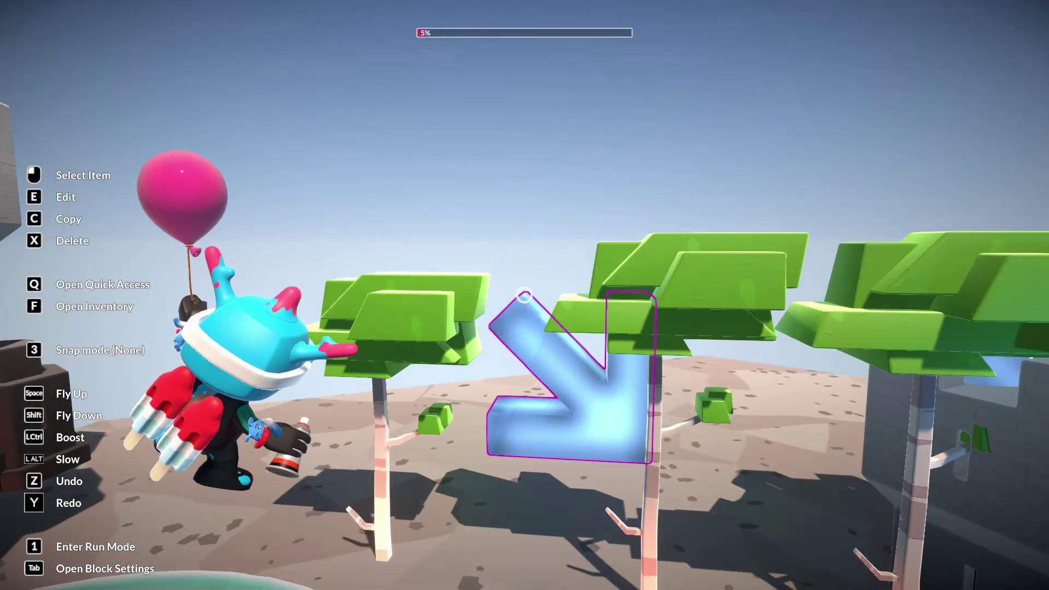
pyautogui.press('shift')
pyautogui.press('space')
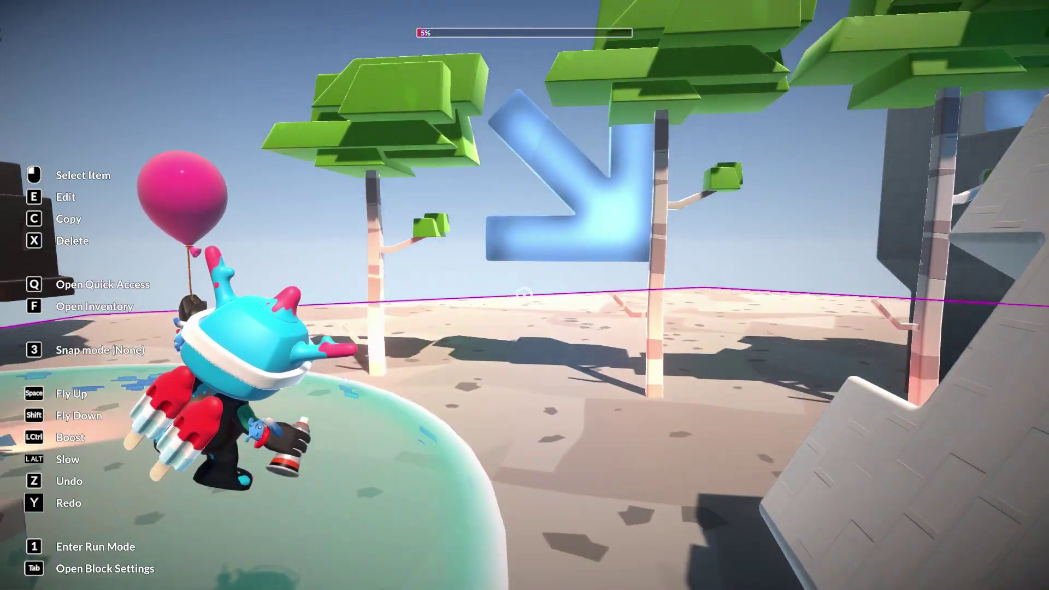
pyautogui.press('shift')
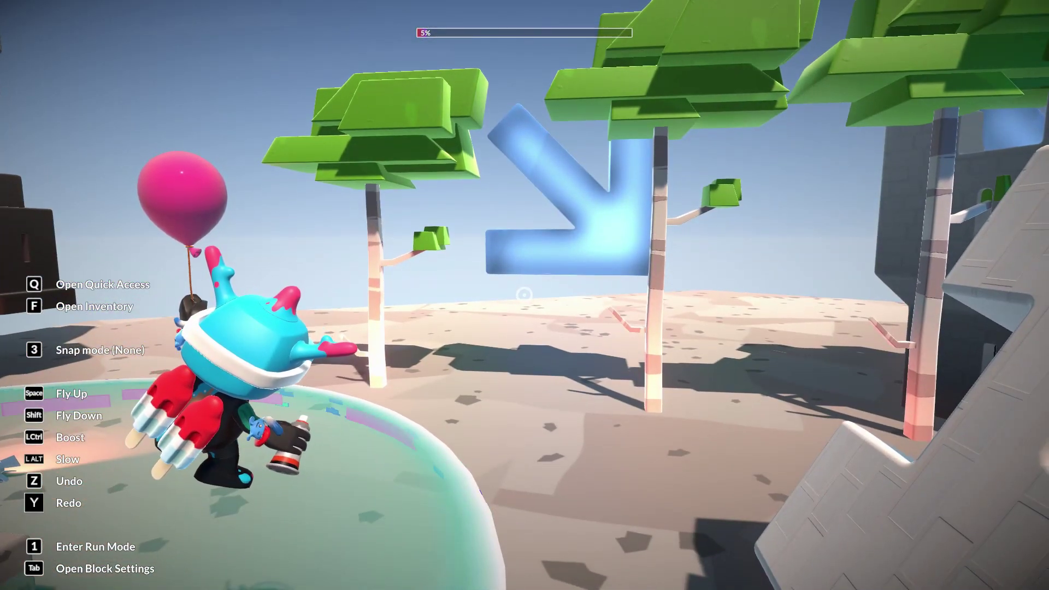
pyautogui.moveTo(524, 295)
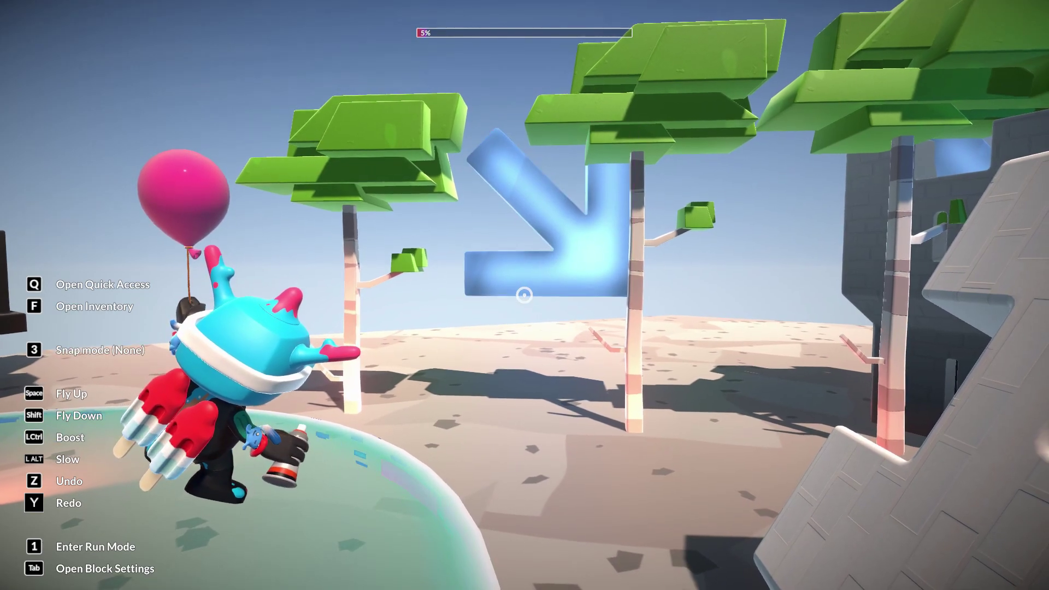
pyautogui.press('space')
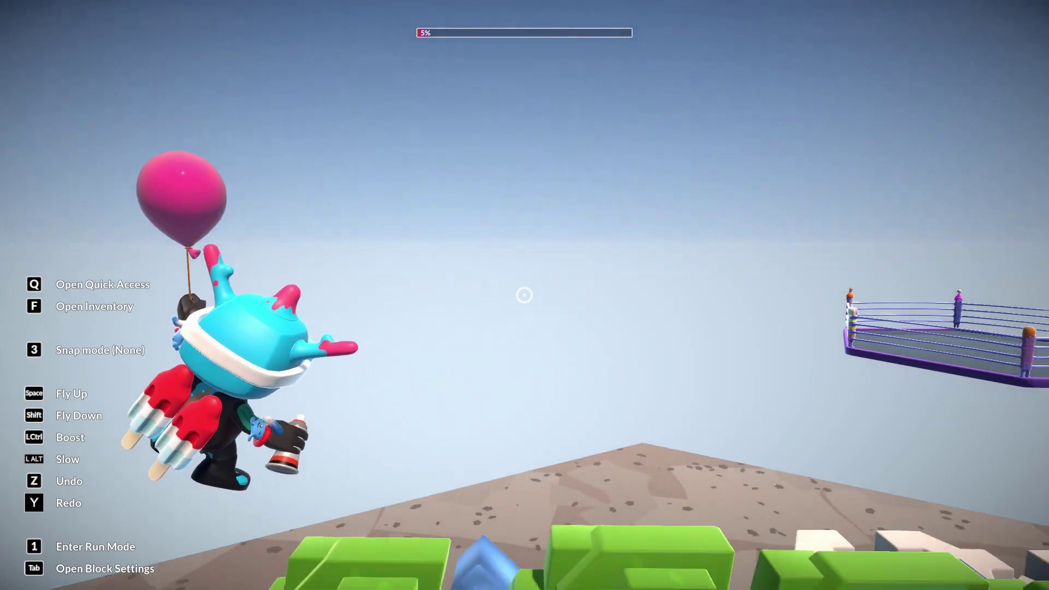
# Fly past the trees and over the castle to the blue tower, then across the white tower toward the sand.
pyautogui.press('w')
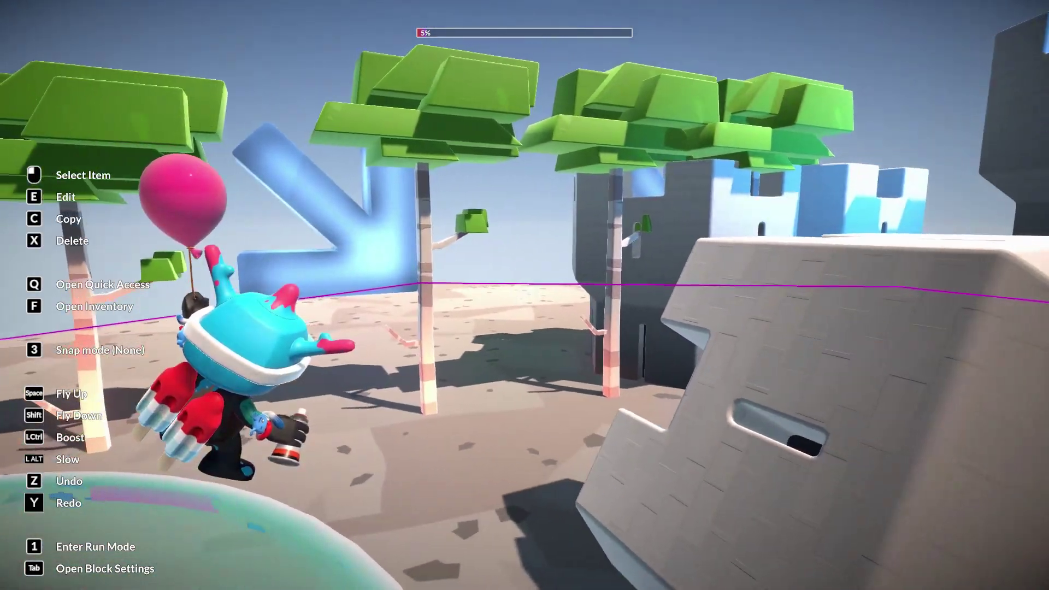
pyautogui.press('w')
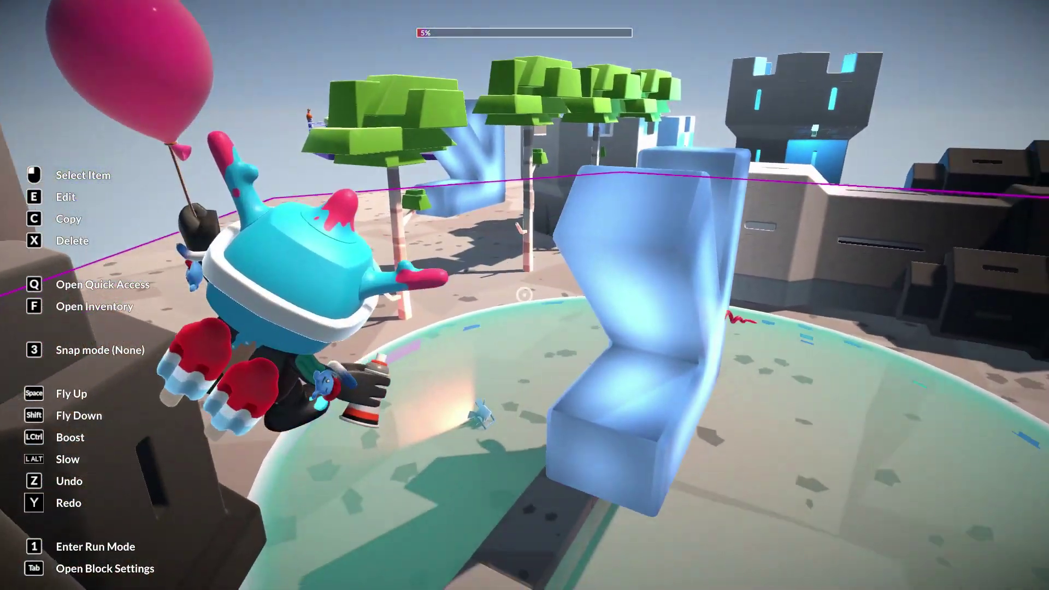
pyautogui.press('w')
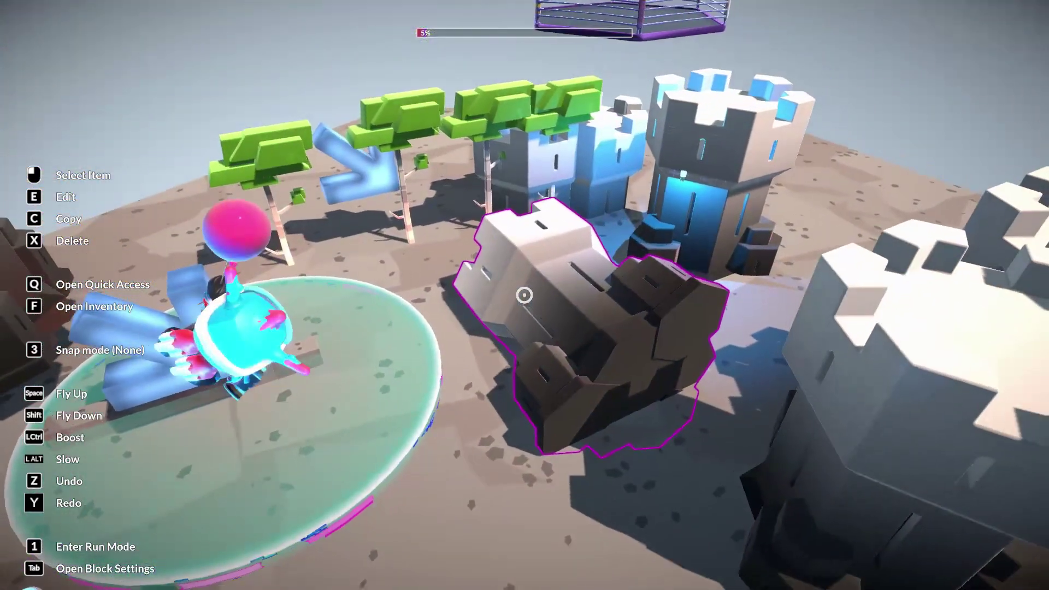
pyautogui.press('w')
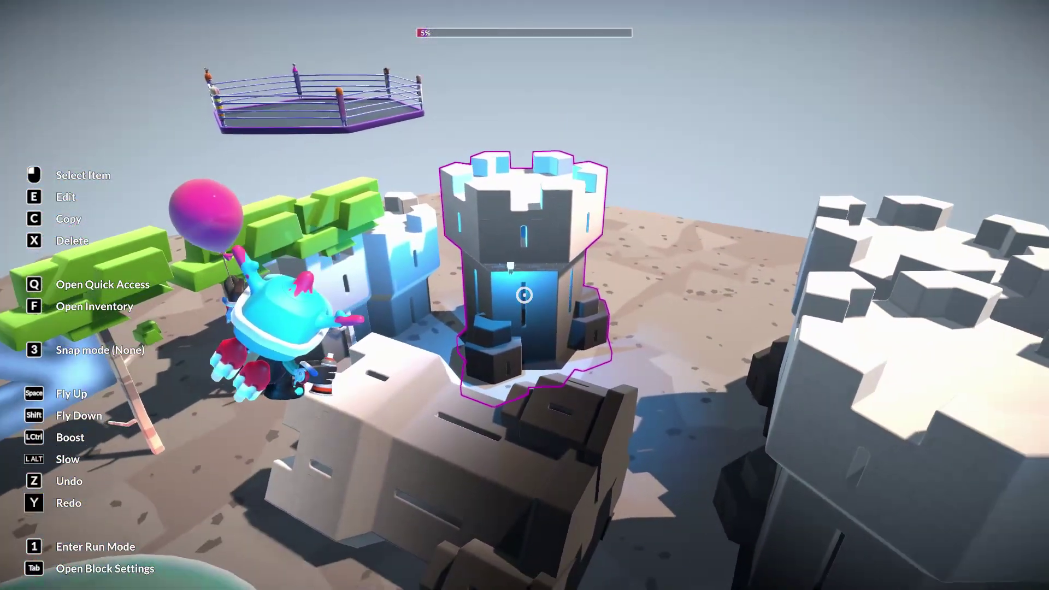
pyautogui.press('w')
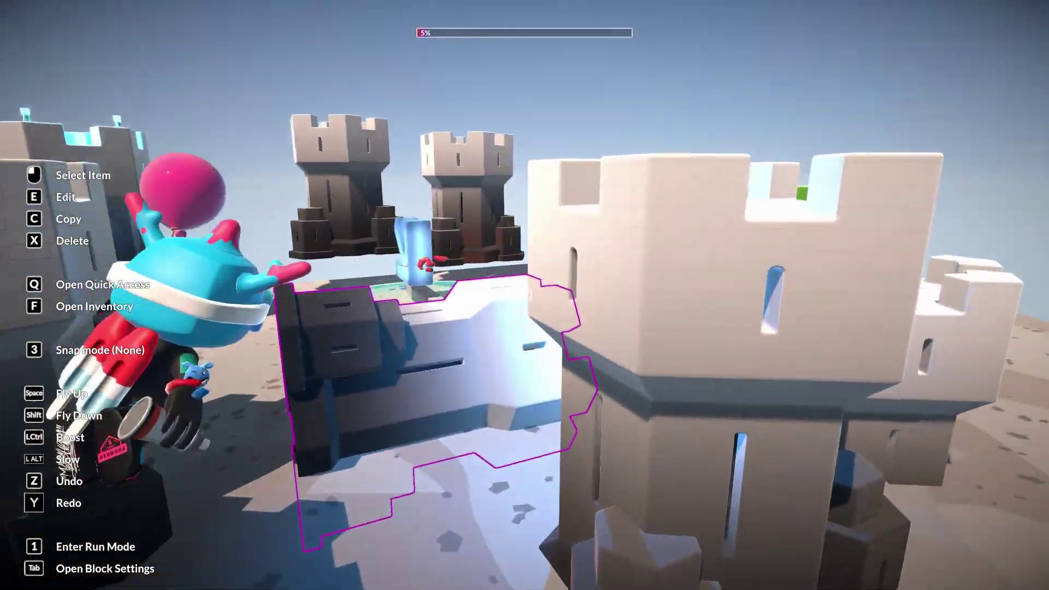
pyautogui.press('space')
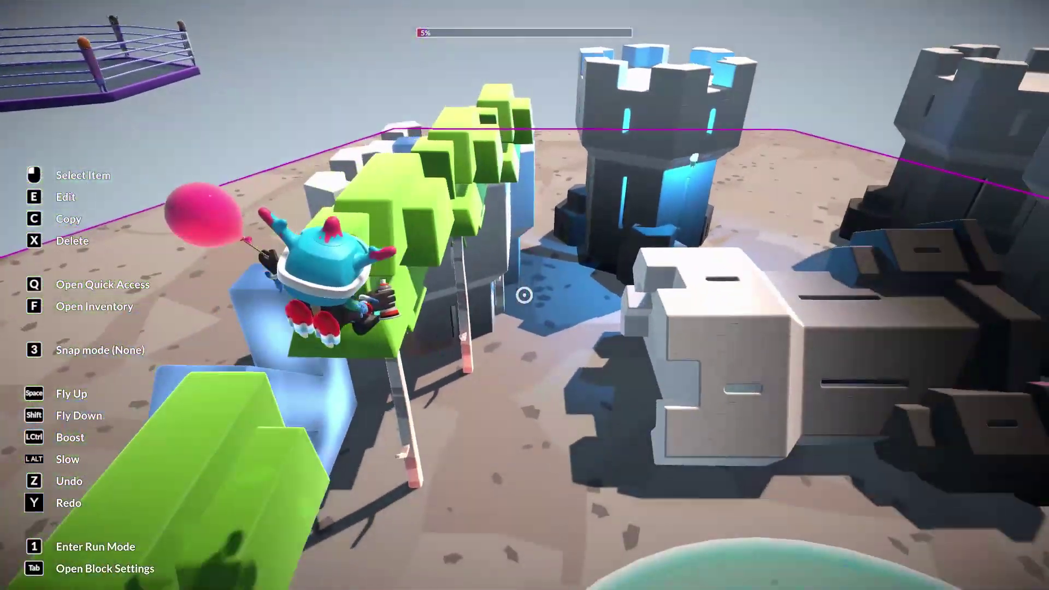
pyautogui.press('w')
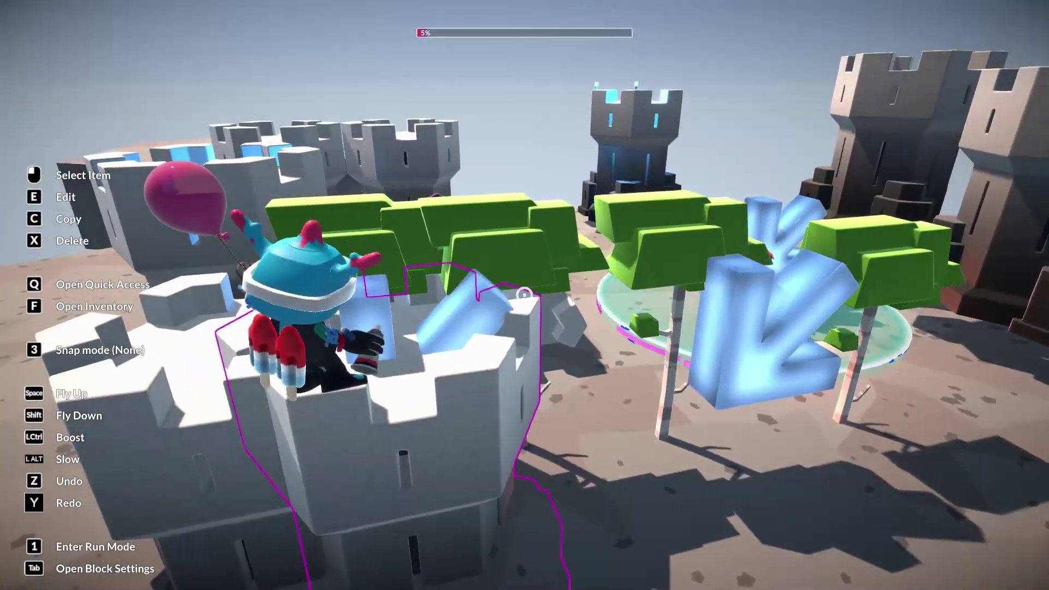
pyautogui.press('a')
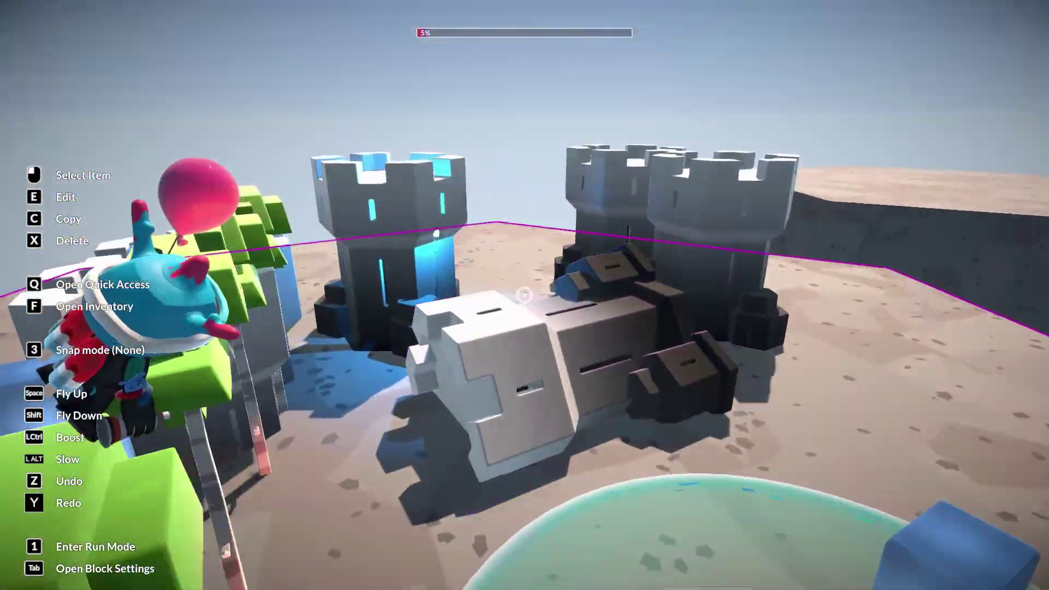
pyautogui.press('a')
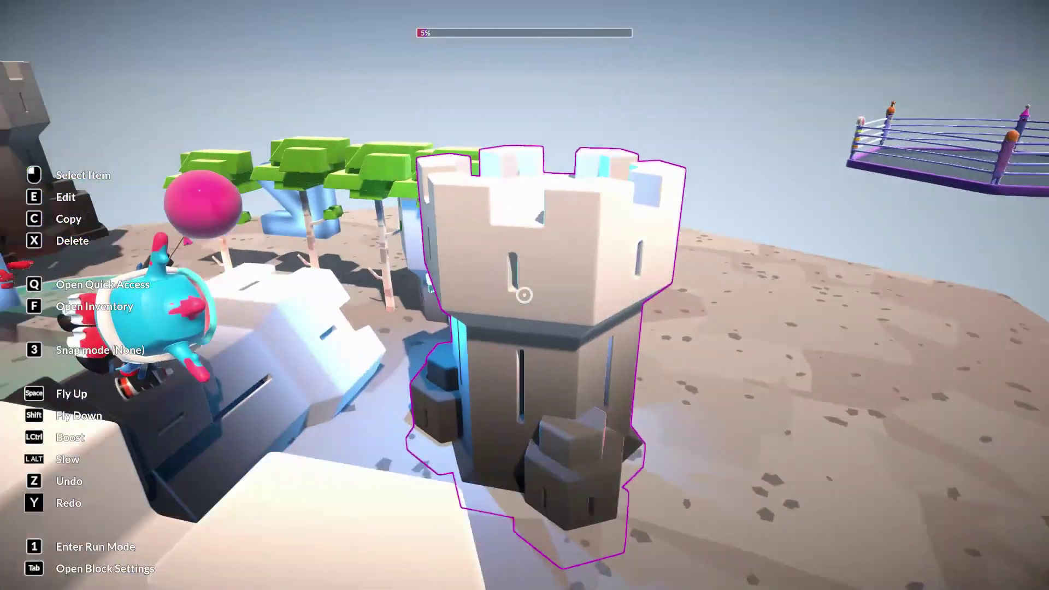
pyautogui.press('w')
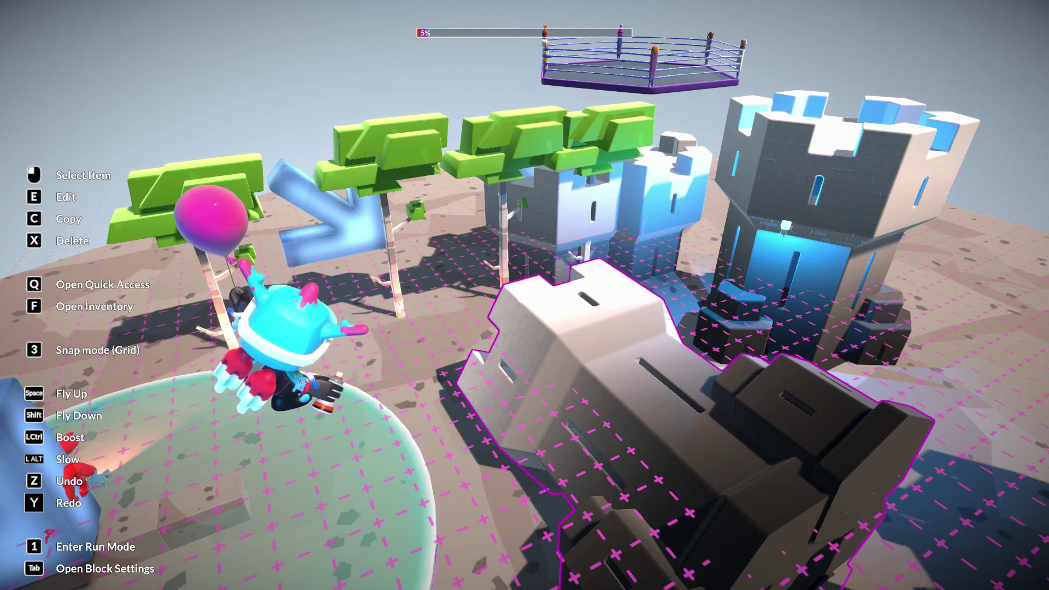
# Fly toward the blue castle and trees, switching snapping from Grid to Object.
pyautogui.press('w')
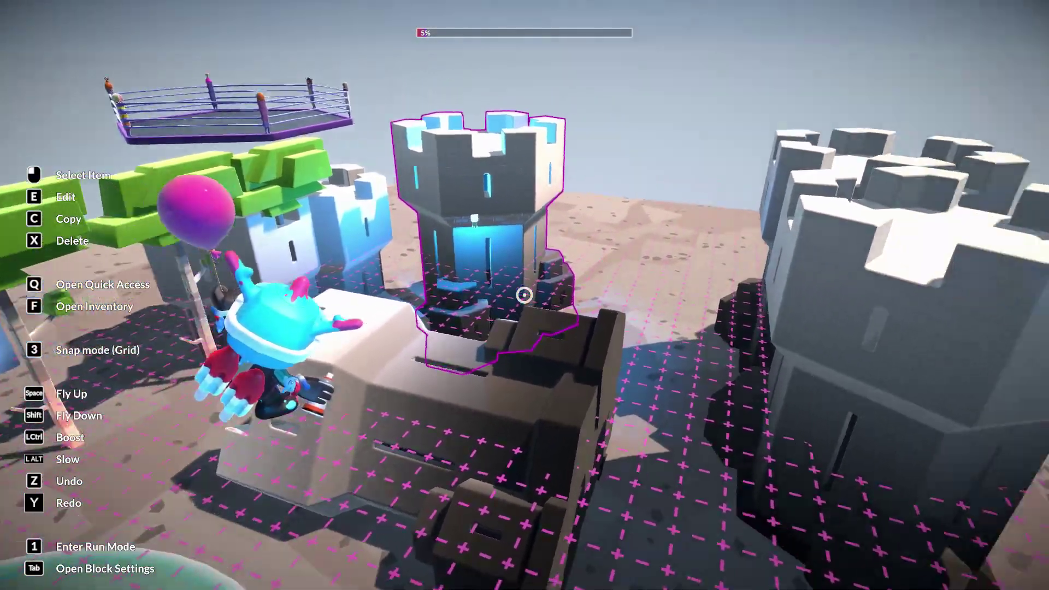
pyautogui.press('w')
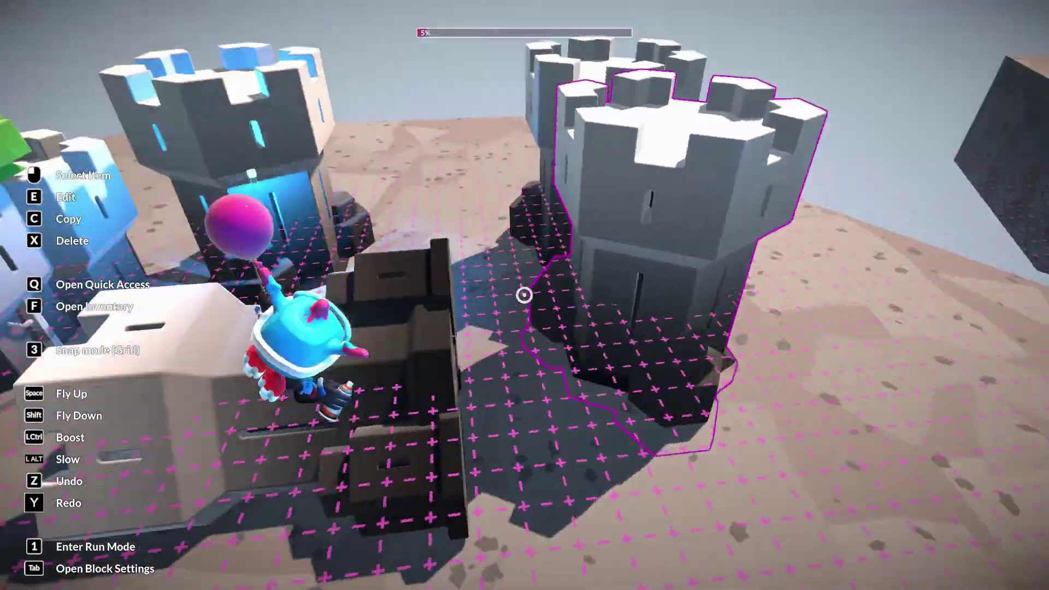
pyautogui.press('w')
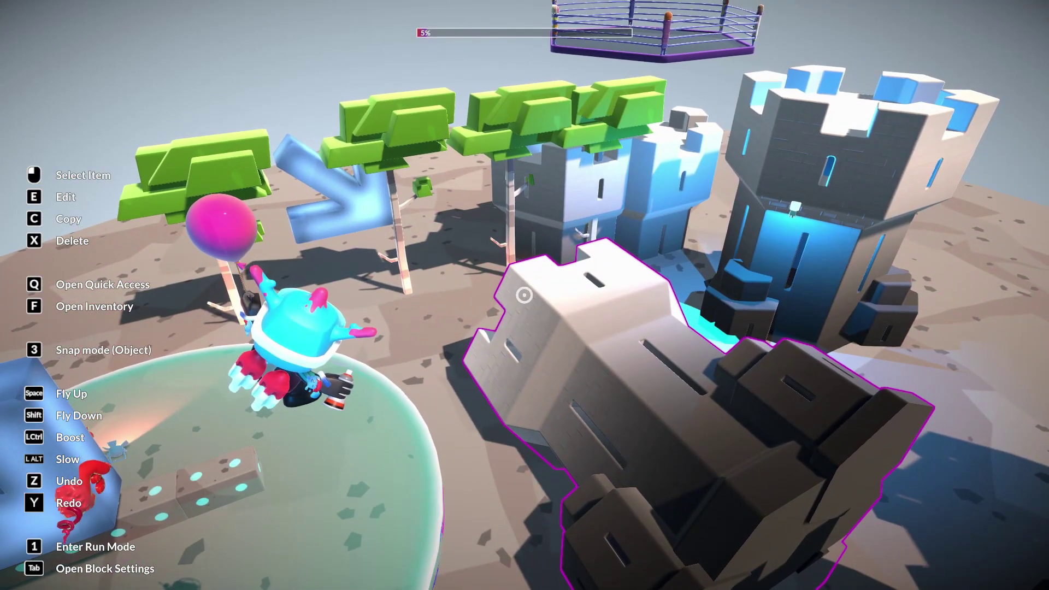
pyautogui.press('w')
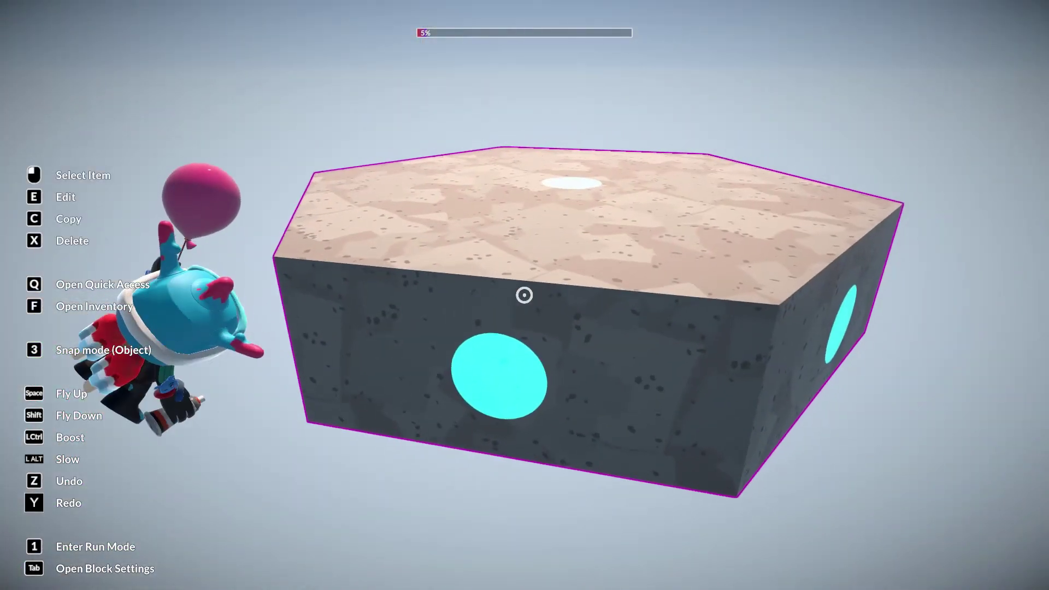
# Pick up the floating hexagon block and place it as a wall on top of the castle.
pyautogui.press('w')
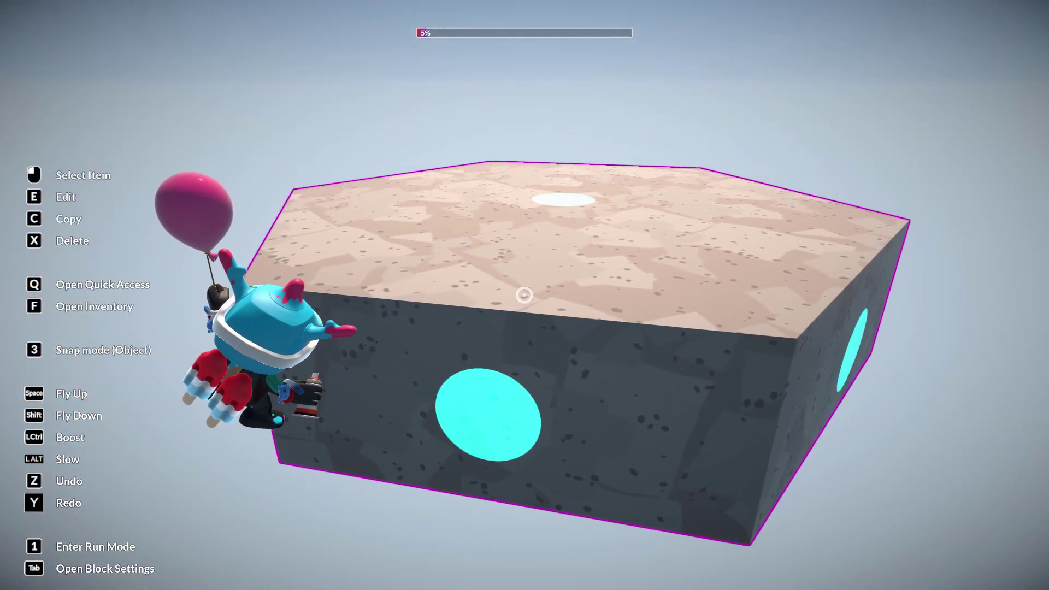
pyautogui.click(524, 295)
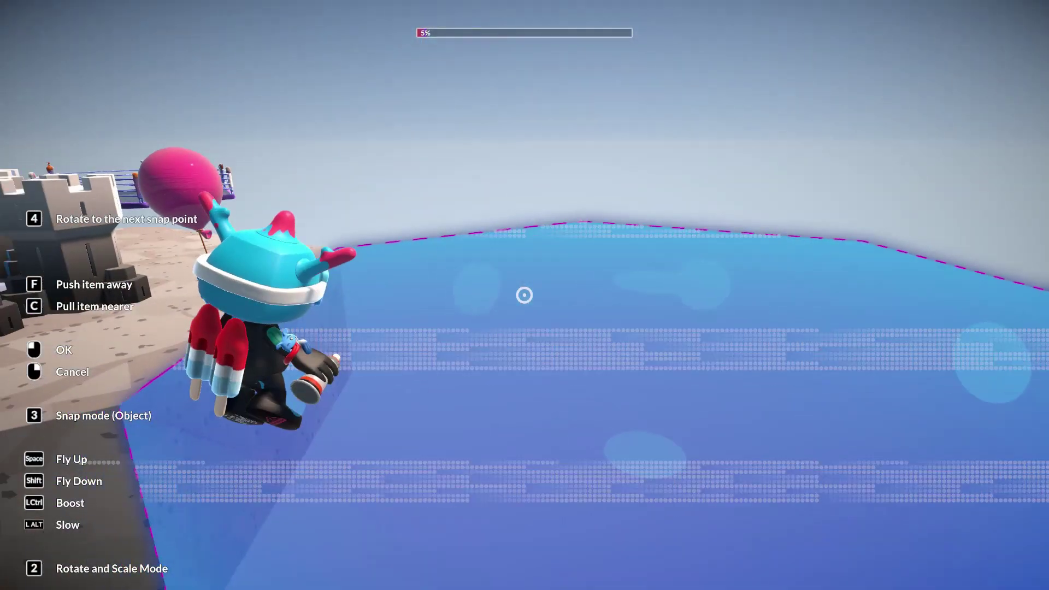
pyautogui.press('w')
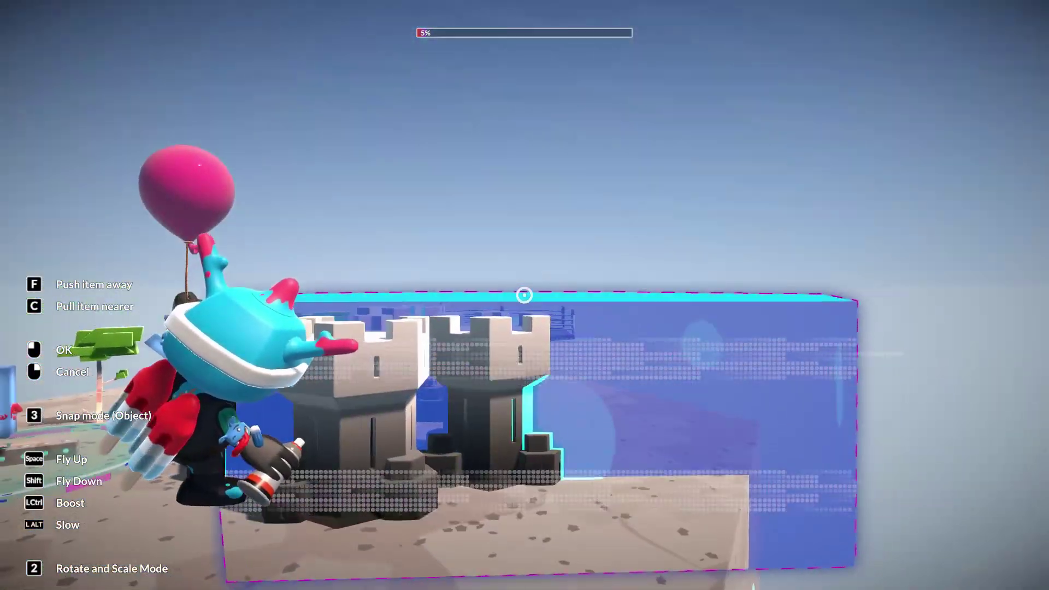
pyautogui.press('w')
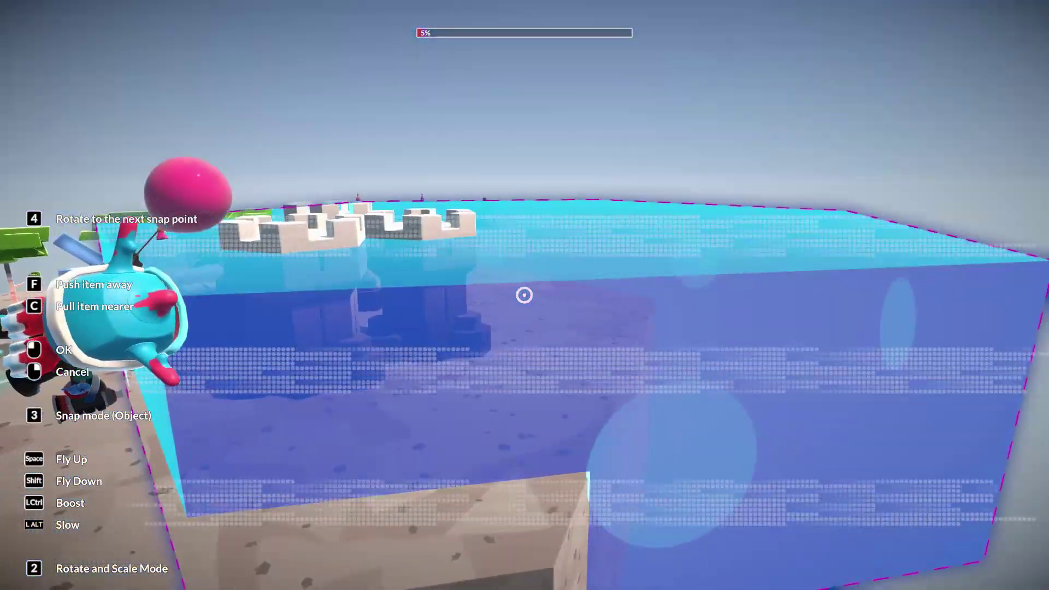
pyautogui.press('w')
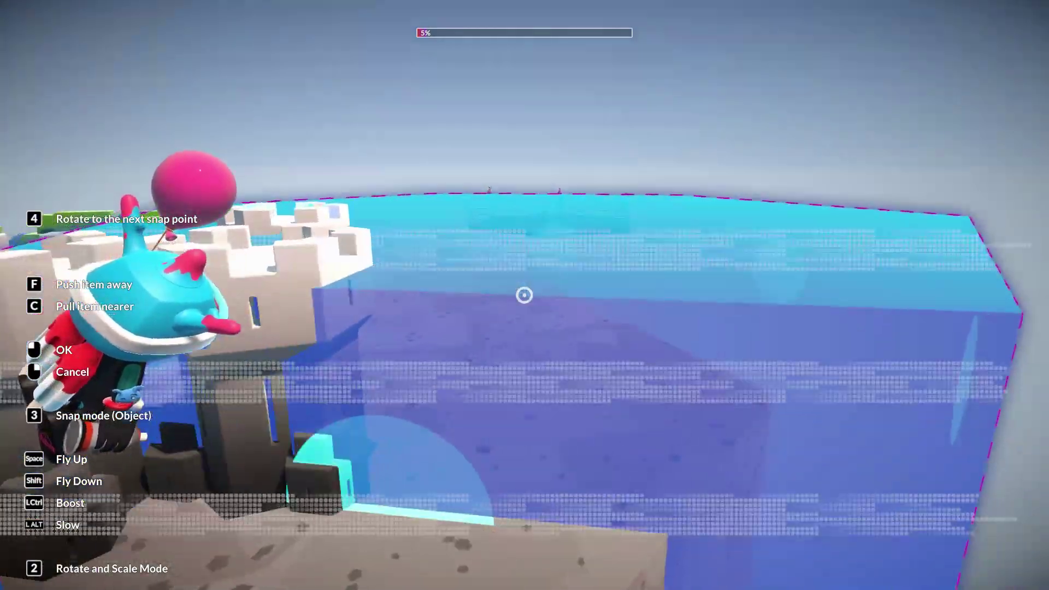
pyautogui.press('w')
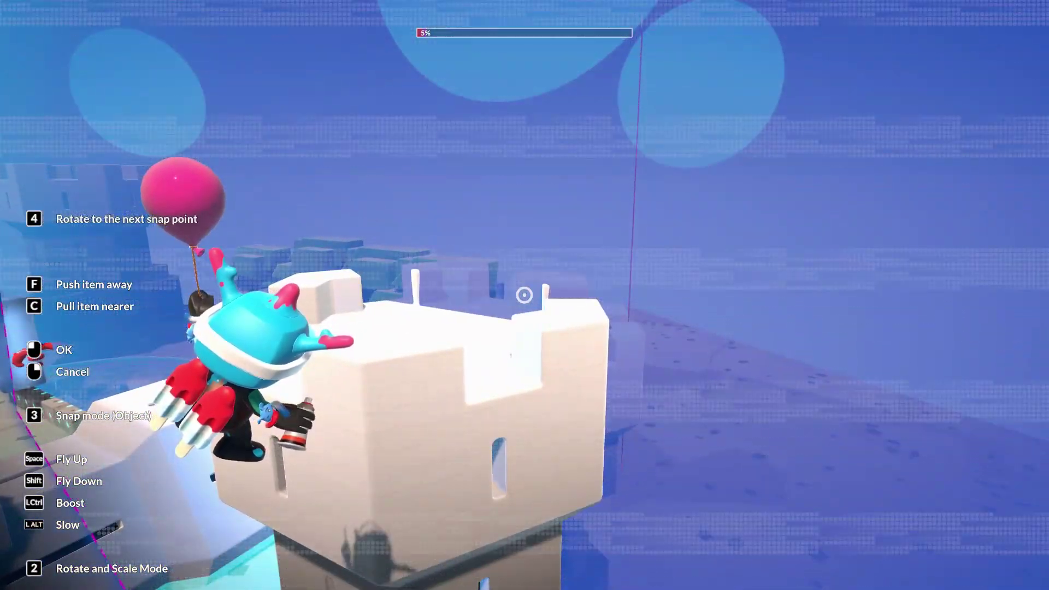
pyautogui.click(524, 295)
pyautogui.press('s')
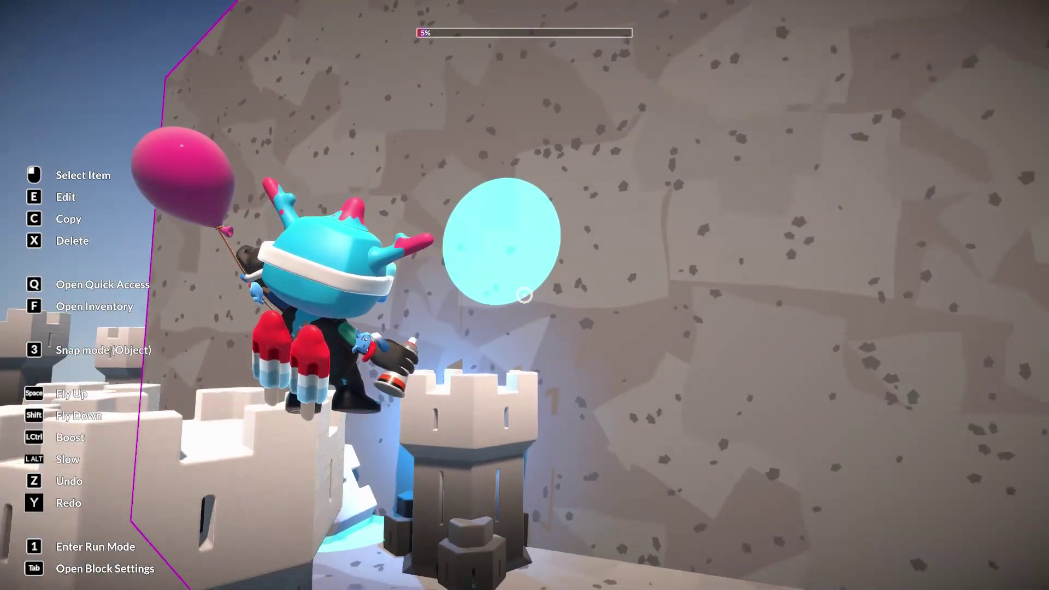
# Circle around the placed wall to view it with the towers, then pick up the rock block.
pyautogui.press('s')
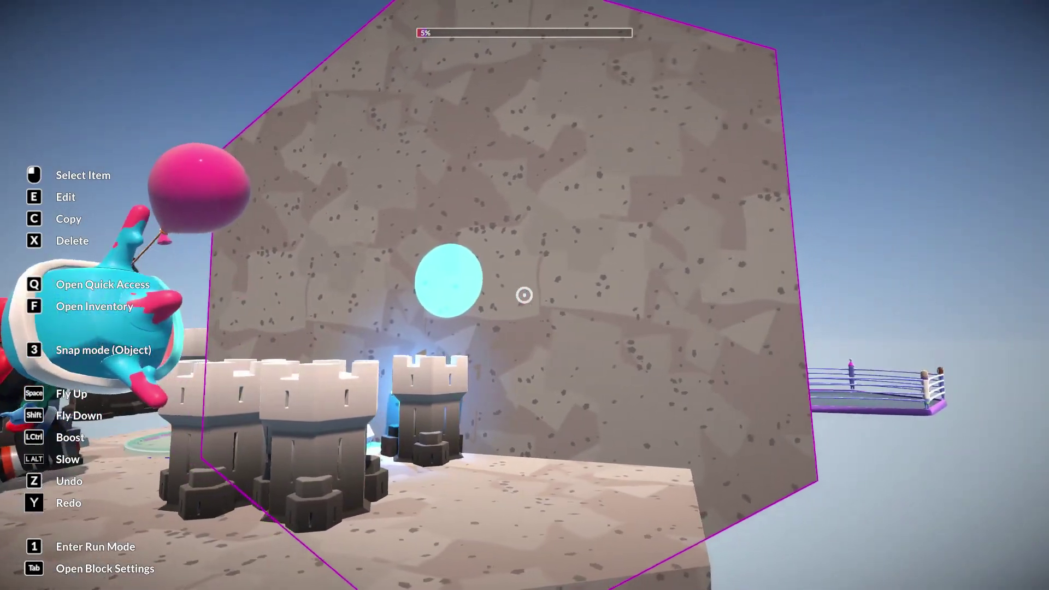
pyautogui.press('a')
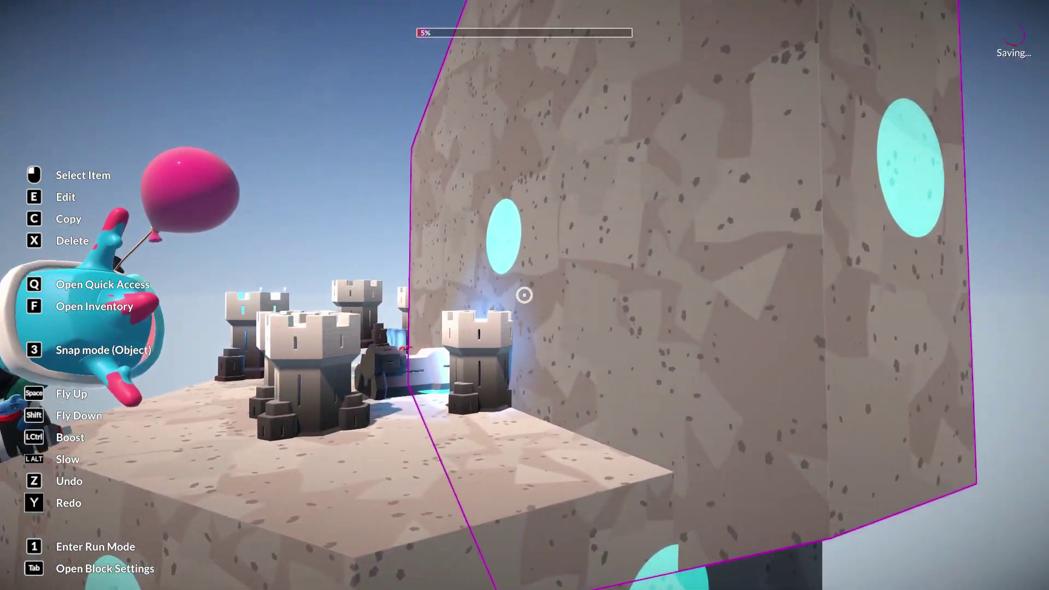
pyautogui.press('a')
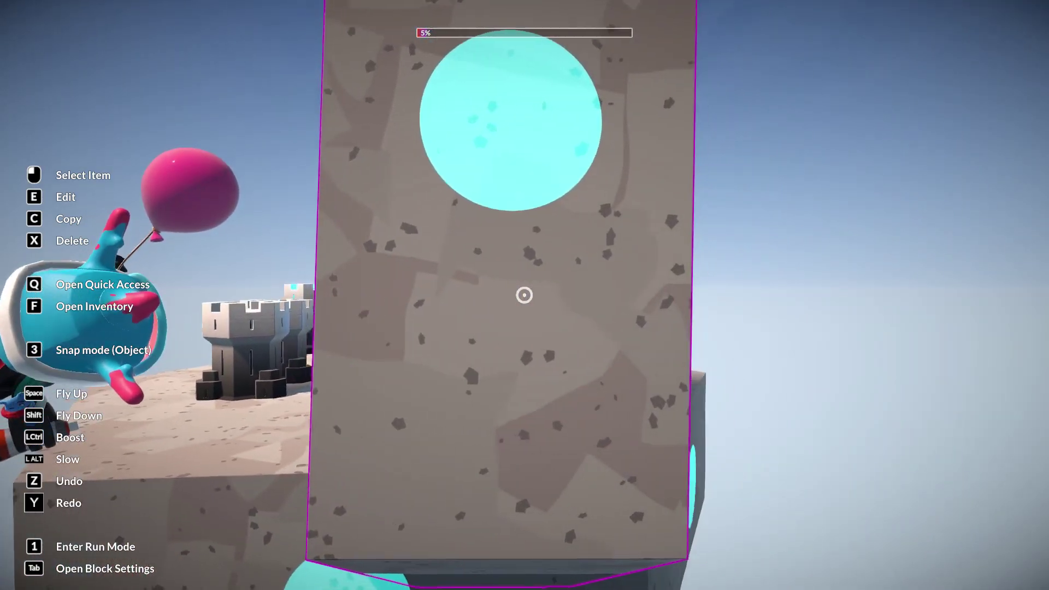
pyautogui.press('a')
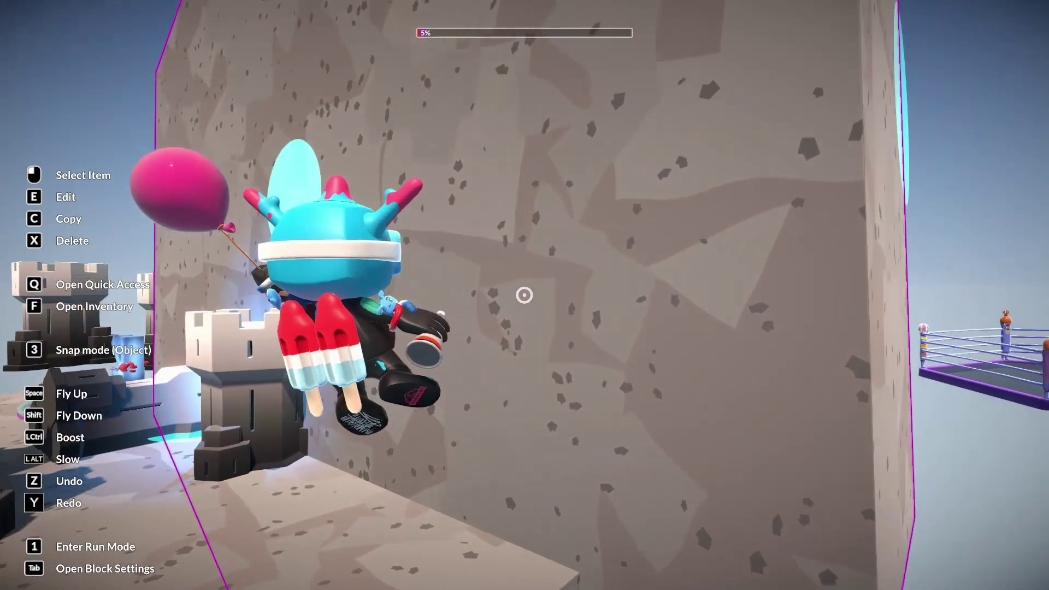
pyautogui.click(524, 295)
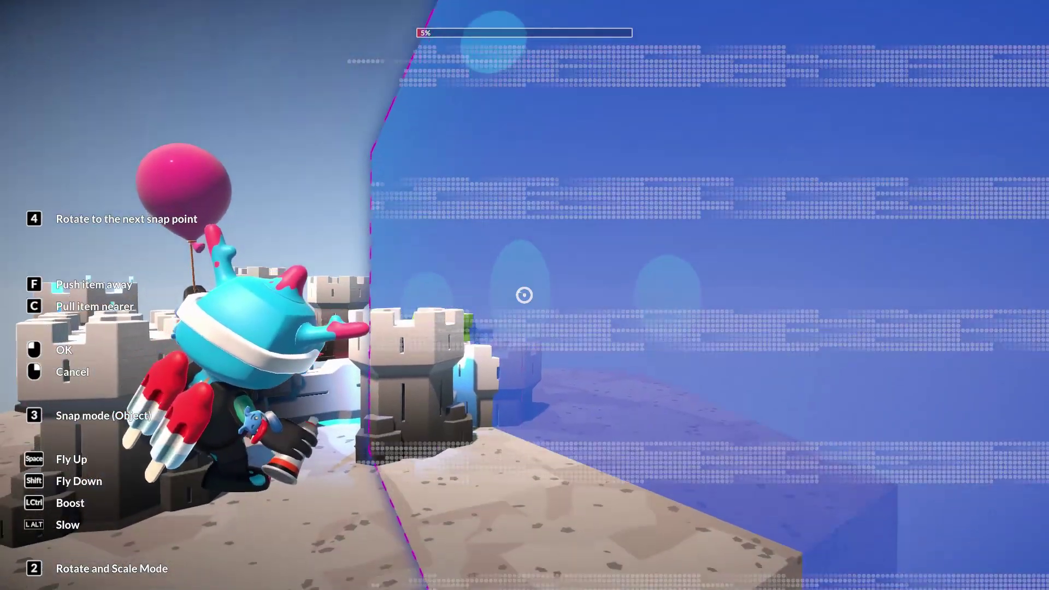
# Set the rock block back down and select the front castle tower.
pyautogui.click(525, 295)
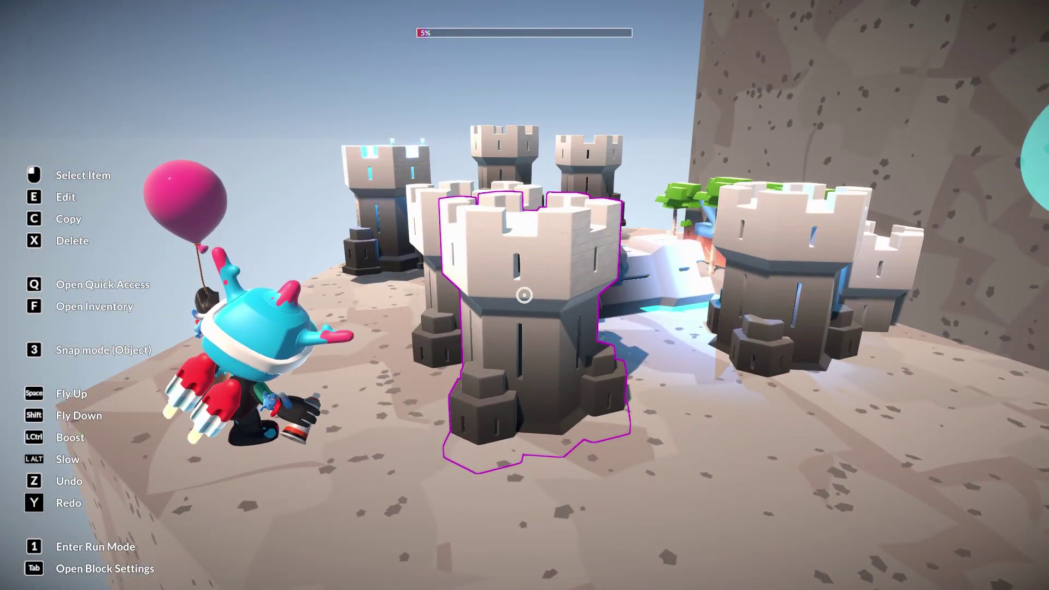
pyautogui.click(524, 295)
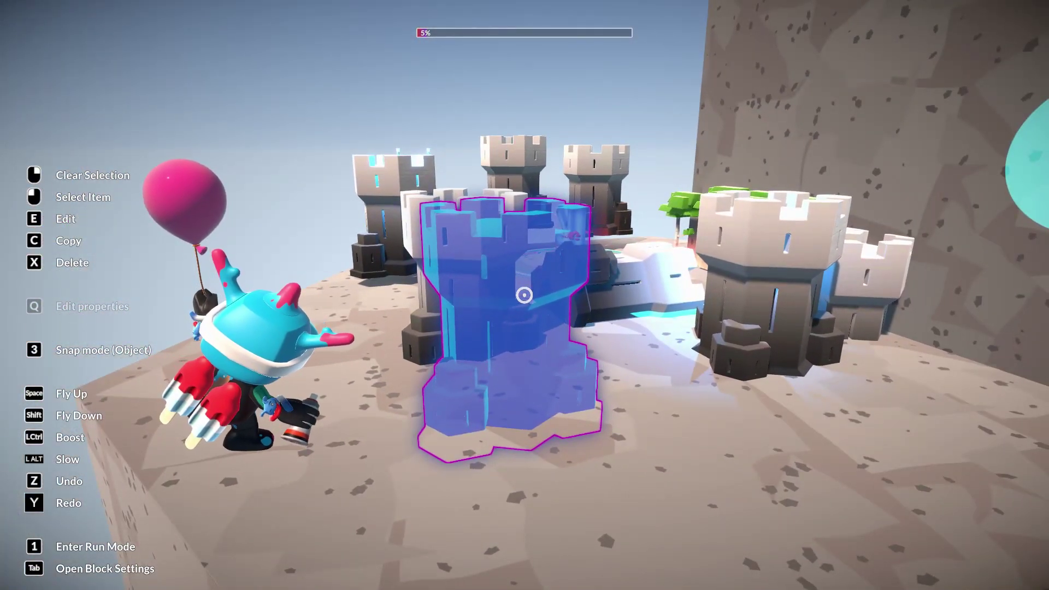
# Pick up the selected castle tower and switch Snap mode to None.
pyautogui.press('e')
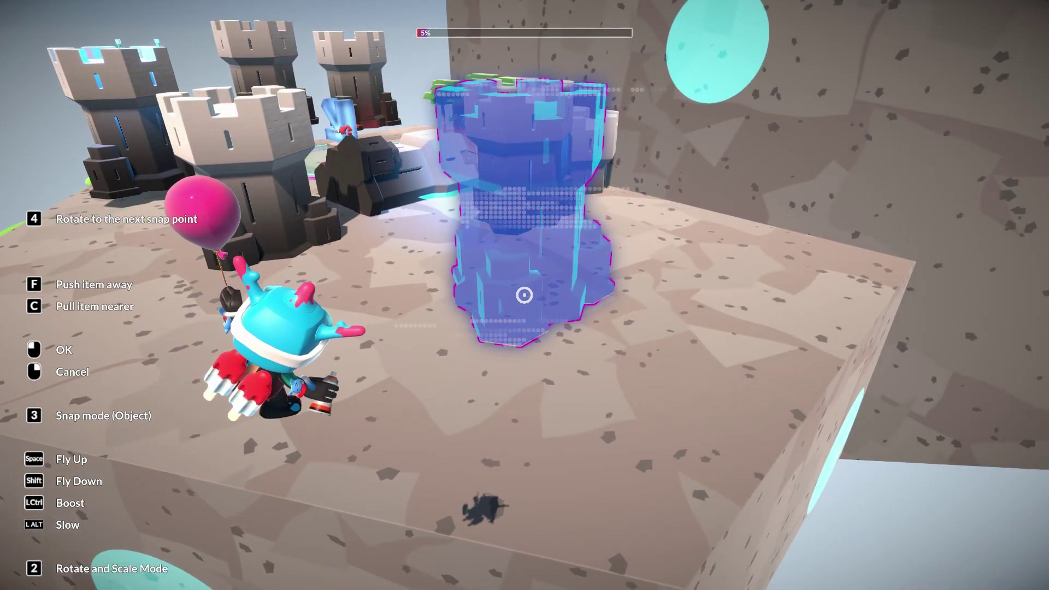
pyautogui.press('3')
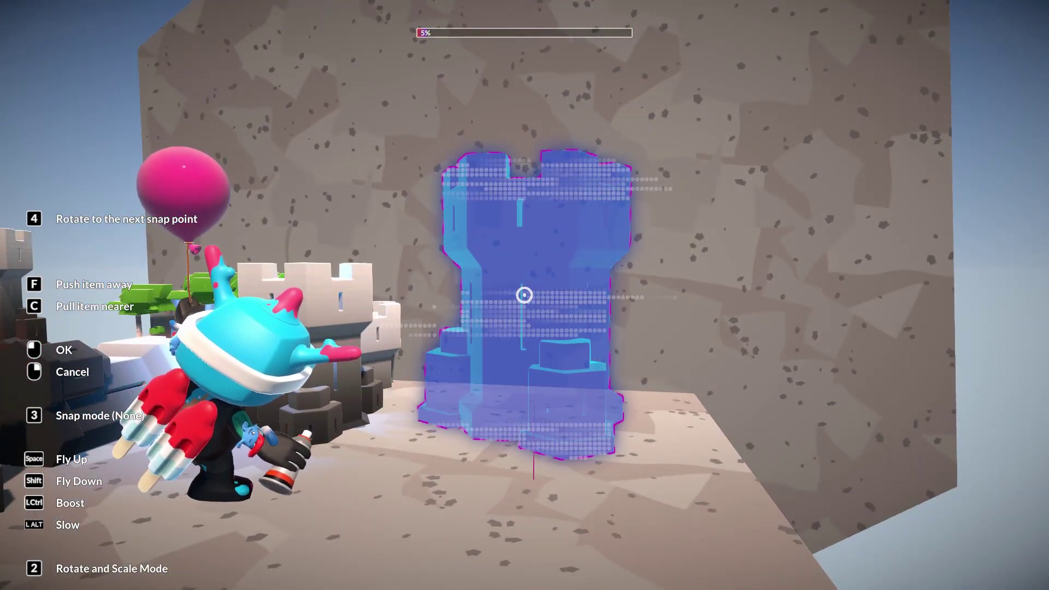
# Switch to Grid snapping and place the castle tower on the grid beside the rock block.
pyautogui.press('3')
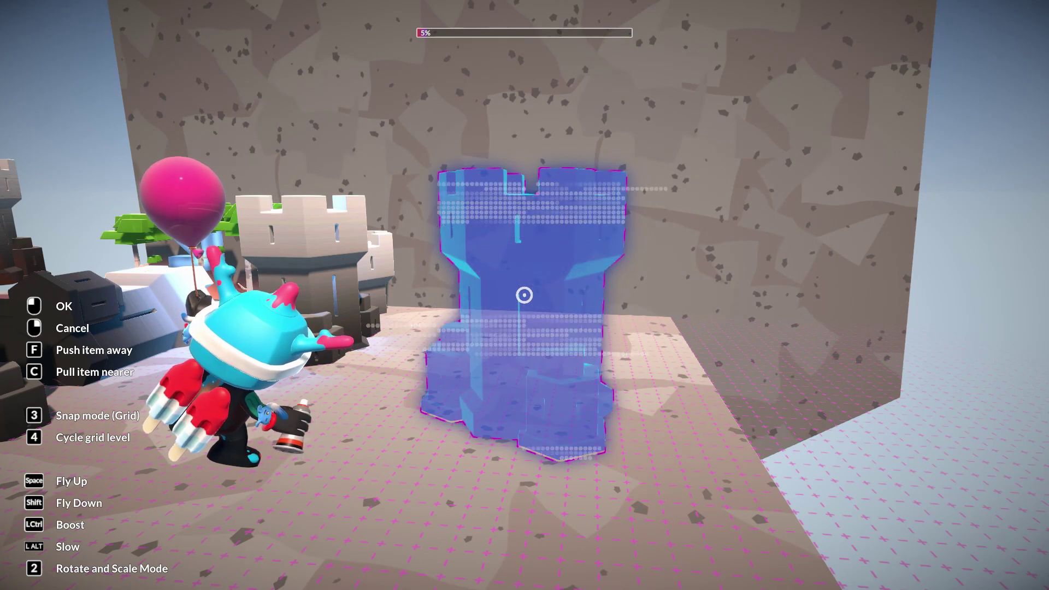
pyautogui.click(524, 295)
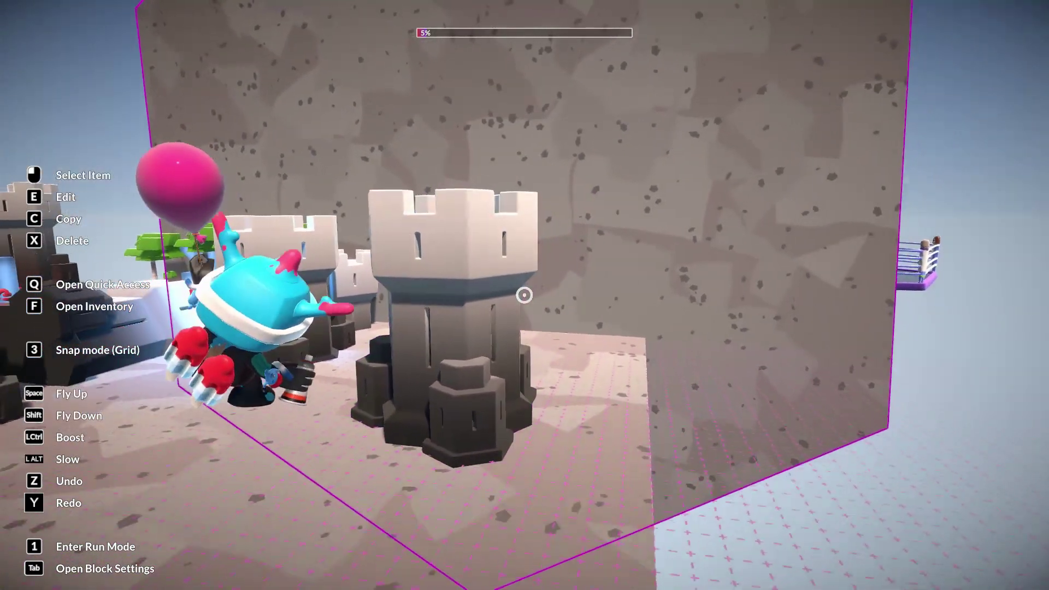
# Fly close to the placed tower, then along the rock wall and around the rock block.
pyautogui.press('w')
pyautogui.press('s')
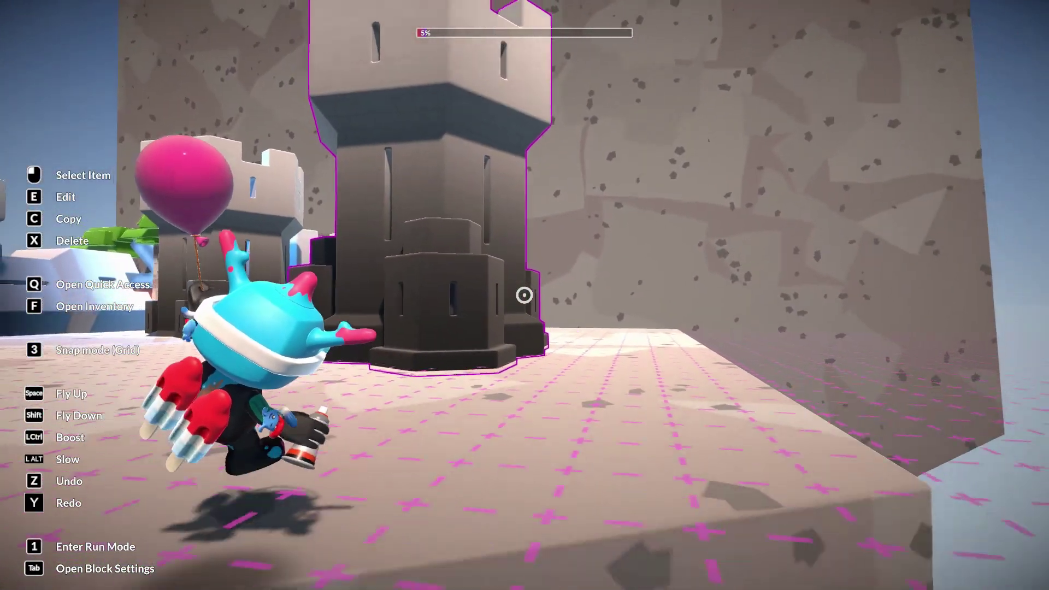
pyautogui.press('space')
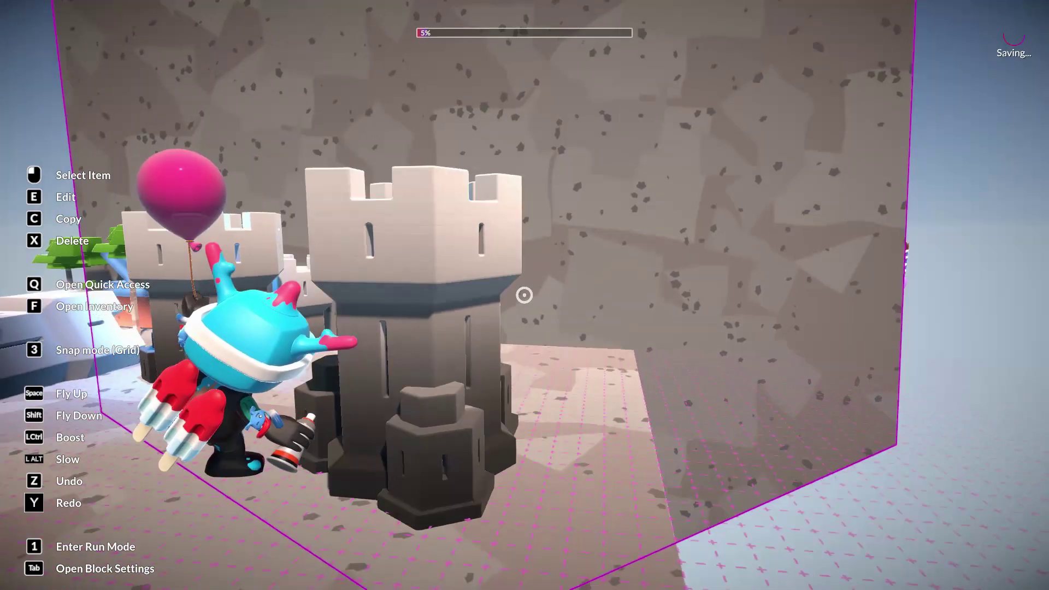
pyautogui.press('d')
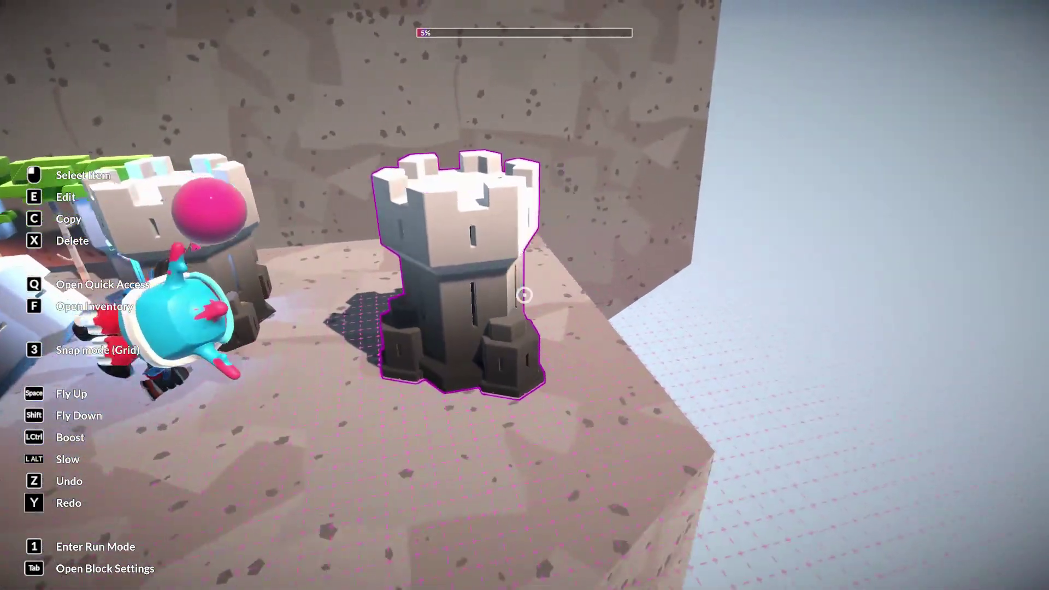
pyautogui.press('d')
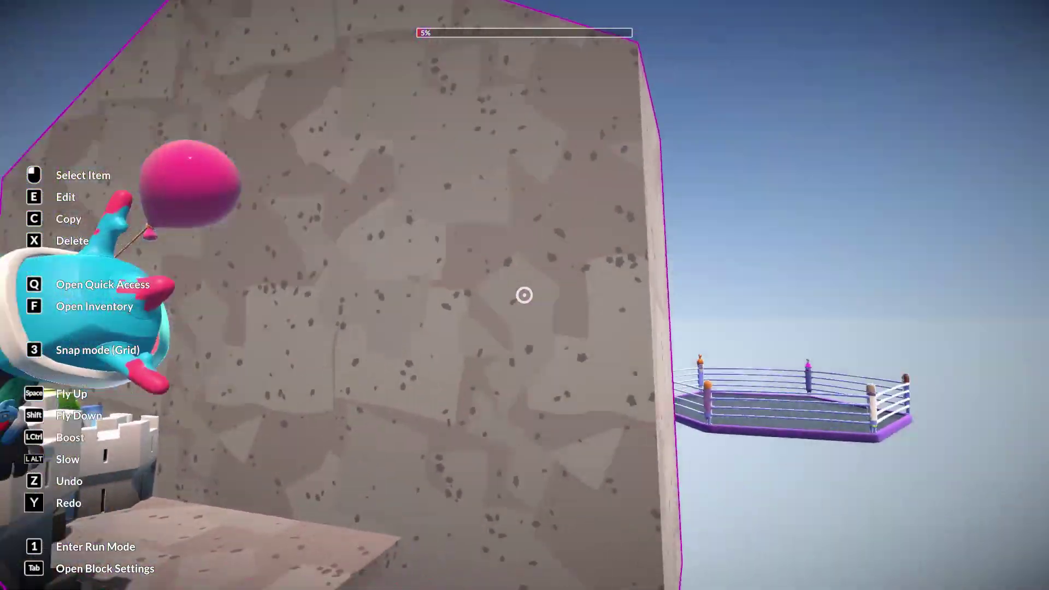
pyautogui.press('shift')
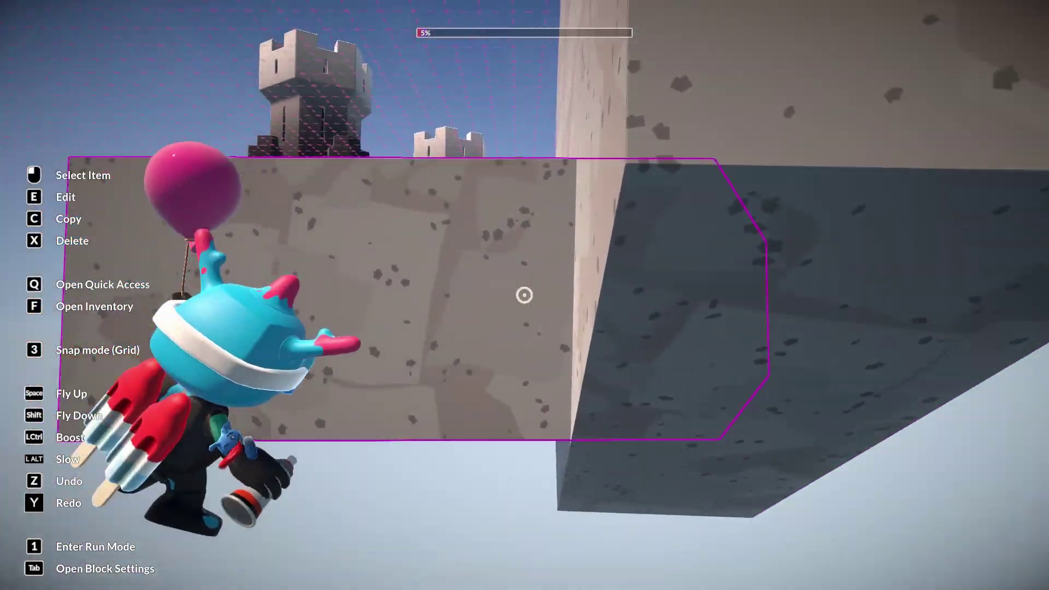
pyautogui.press('space')
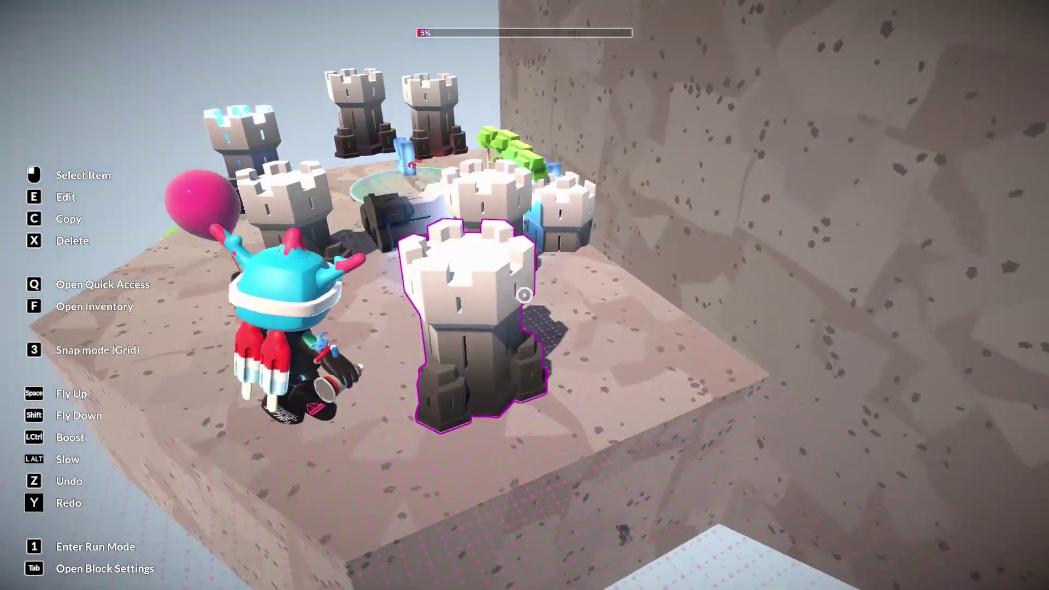
# Survey all the towers and the big white castle from above, then enter run mode.
pyautogui.press('s')
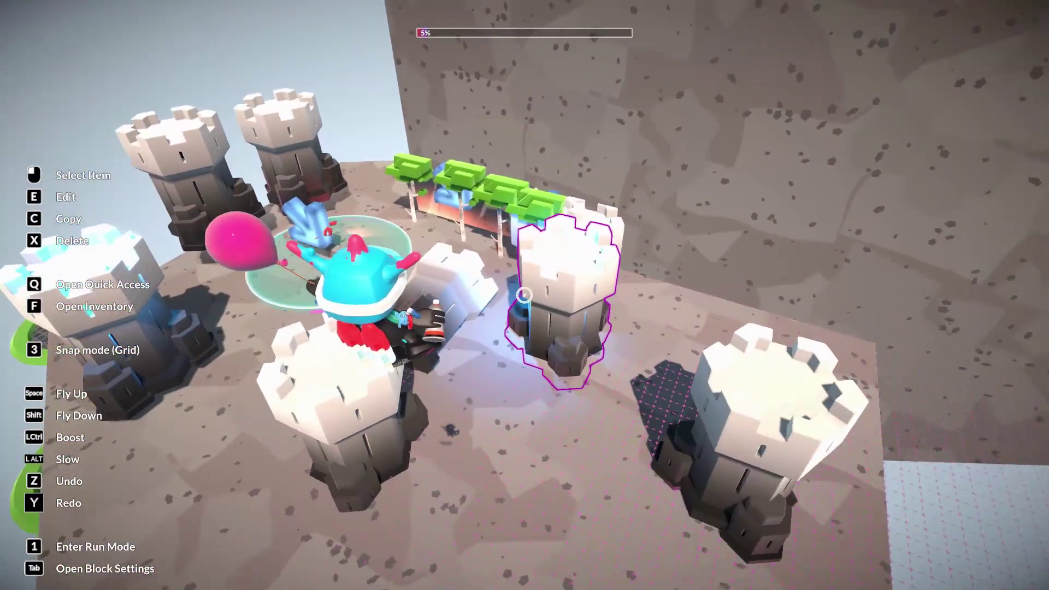
pyautogui.press('w')
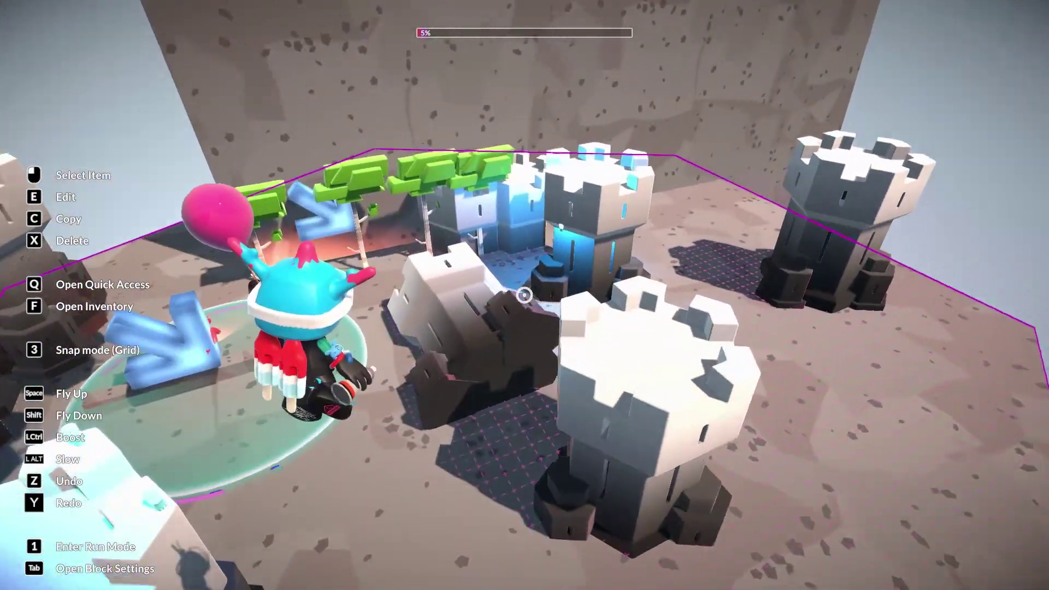
pyautogui.press('w')
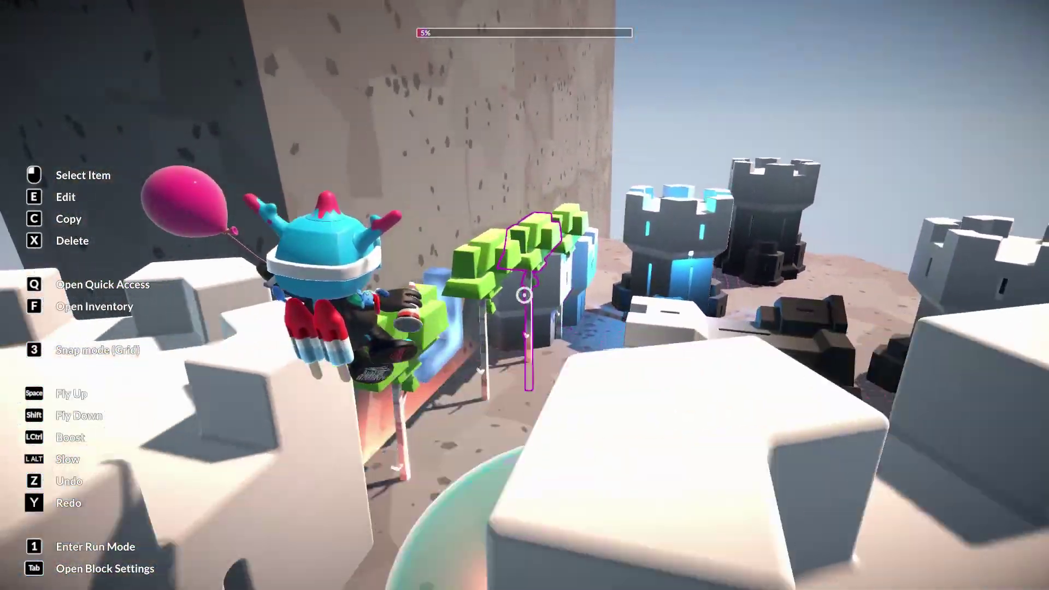
pyautogui.press('w')
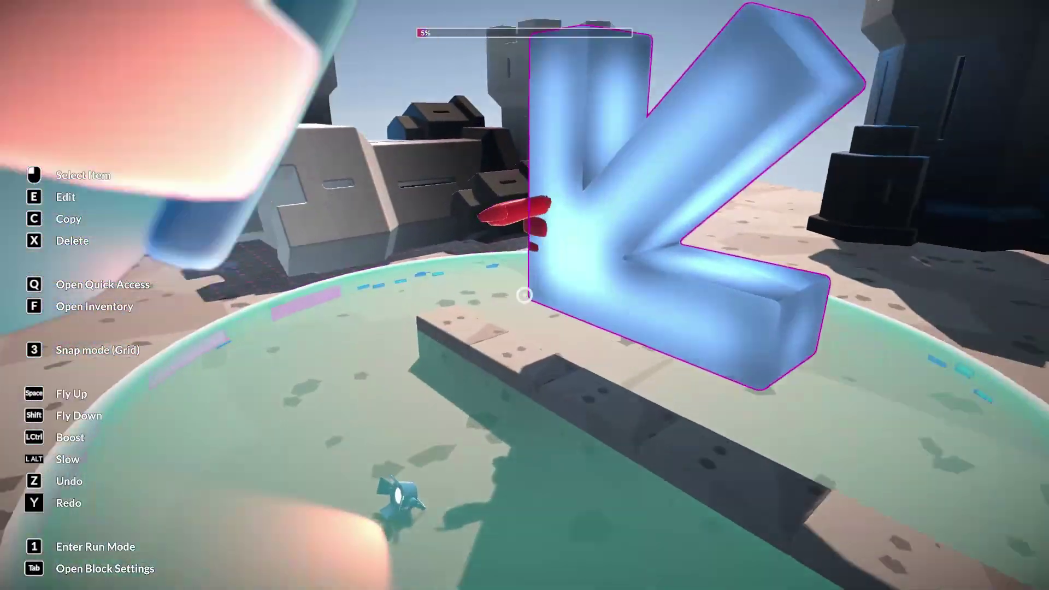
pyautogui.press('space')
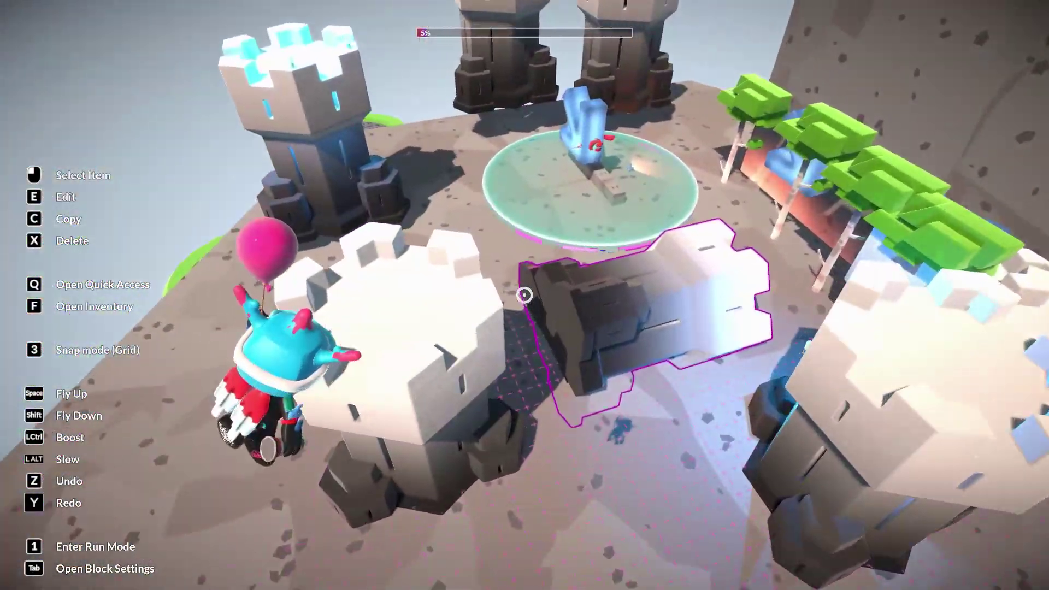
pyautogui.press('shift')
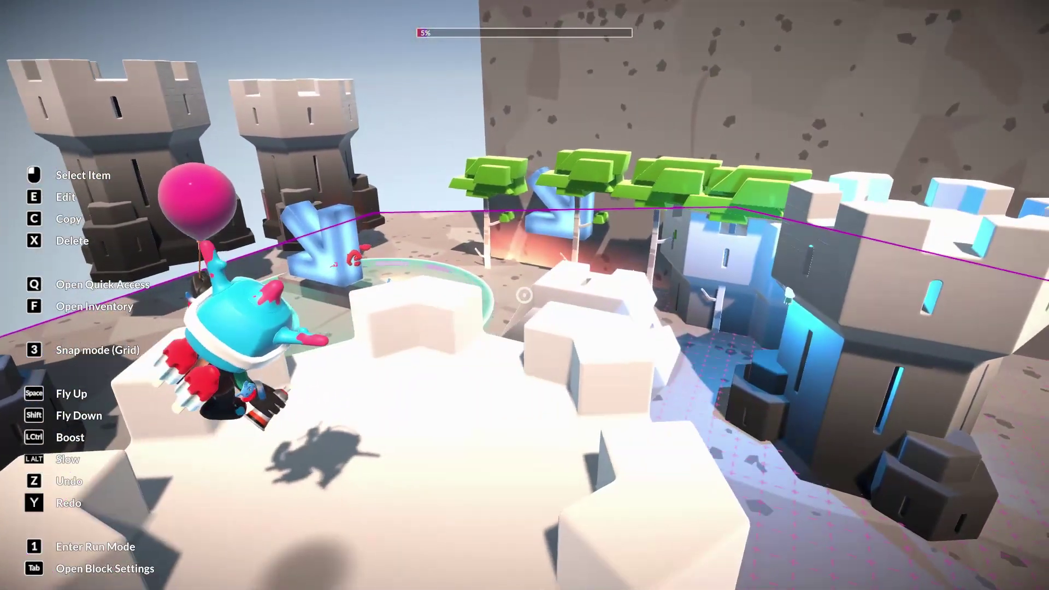
pyautogui.press('1')
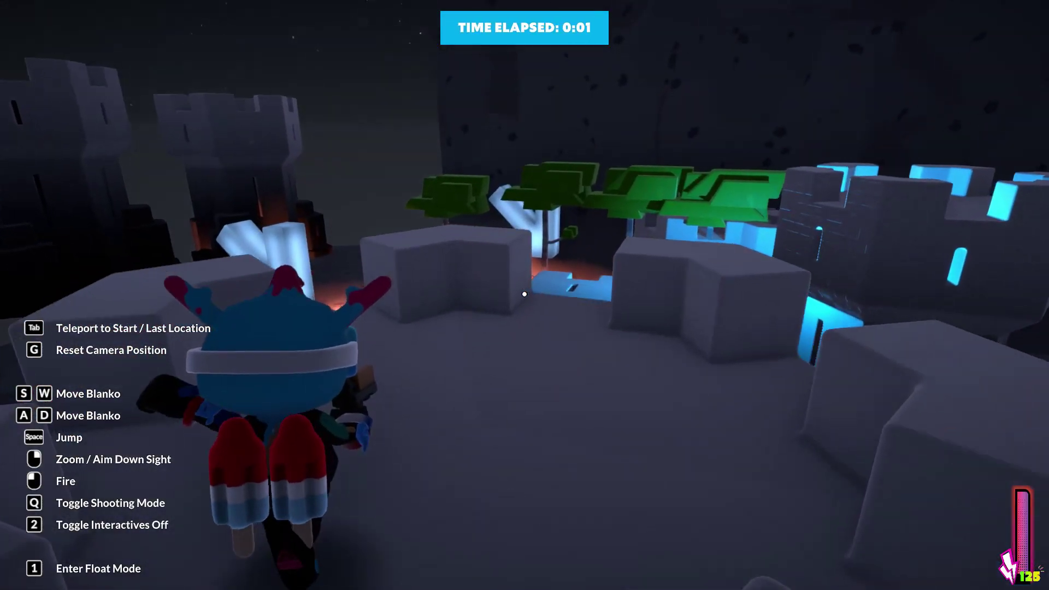
# Shoot at the dark stone slab, the glowing K block and the castle, then run Blanko onto the glowing ledge.
pyautogui.click(525, 294)
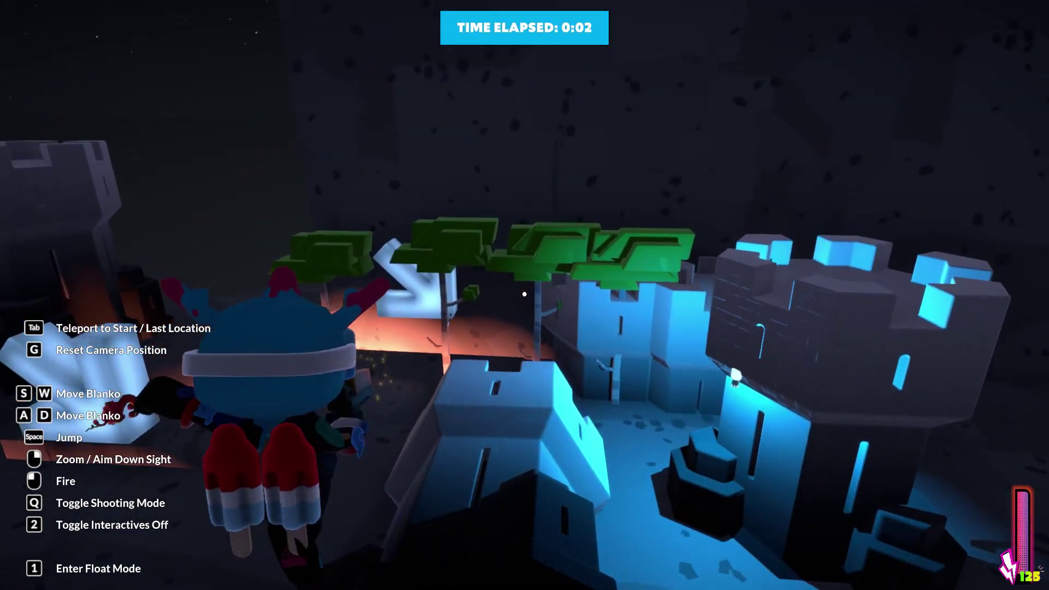
pyautogui.click(525, 294)
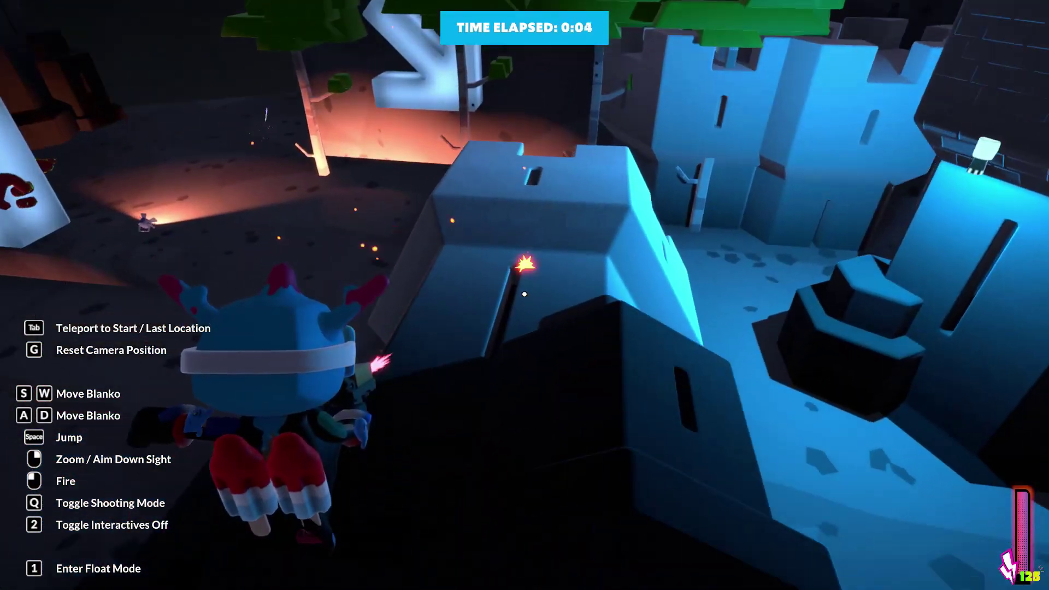
pyautogui.click(524, 294)
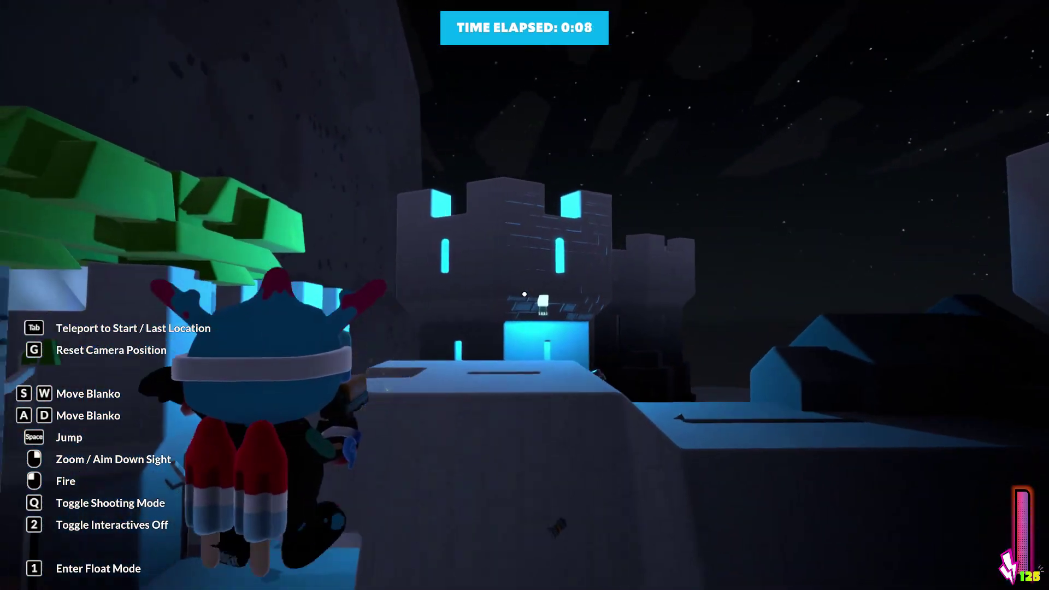
pyautogui.click(525, 294)
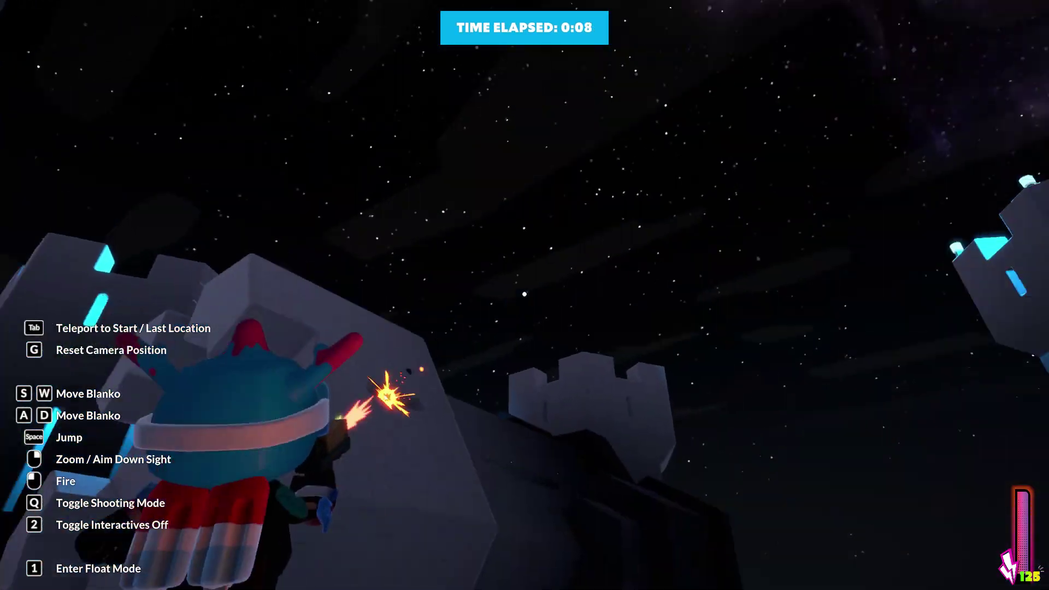
pyautogui.click(525, 294)
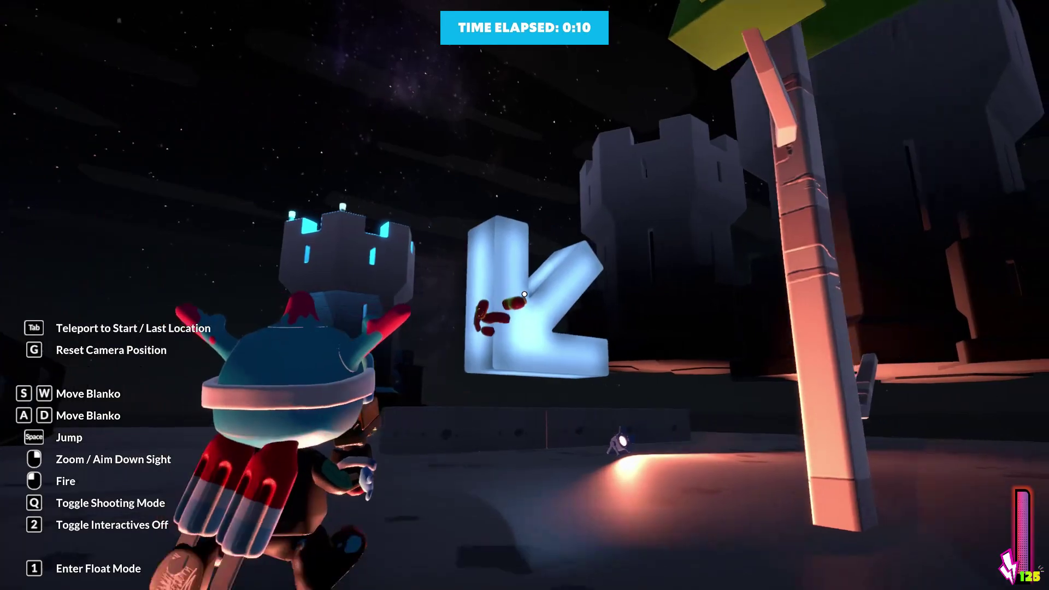
pyautogui.click(524, 294)
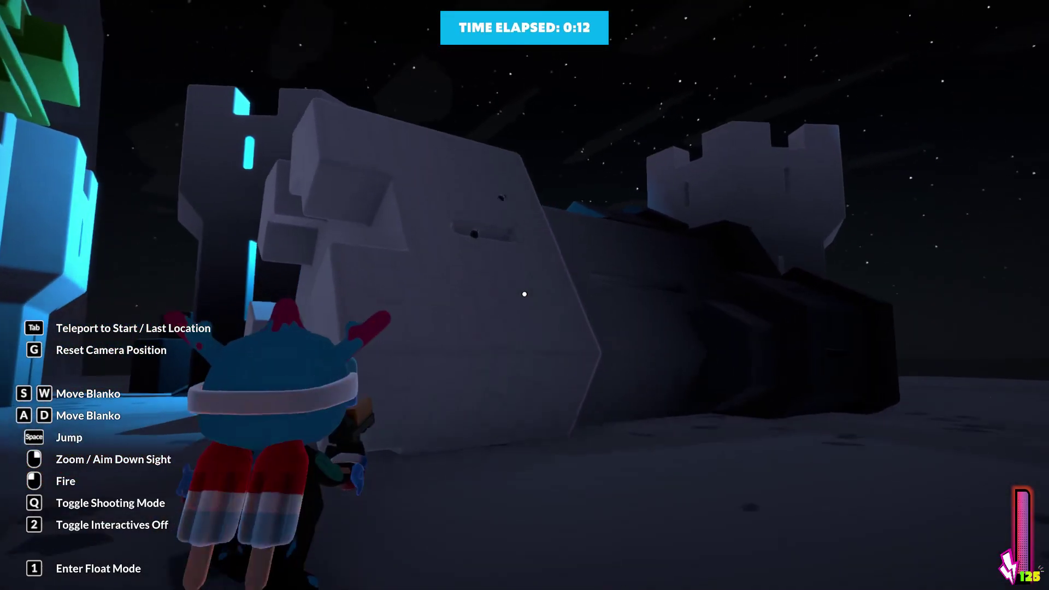
pyautogui.press('w')
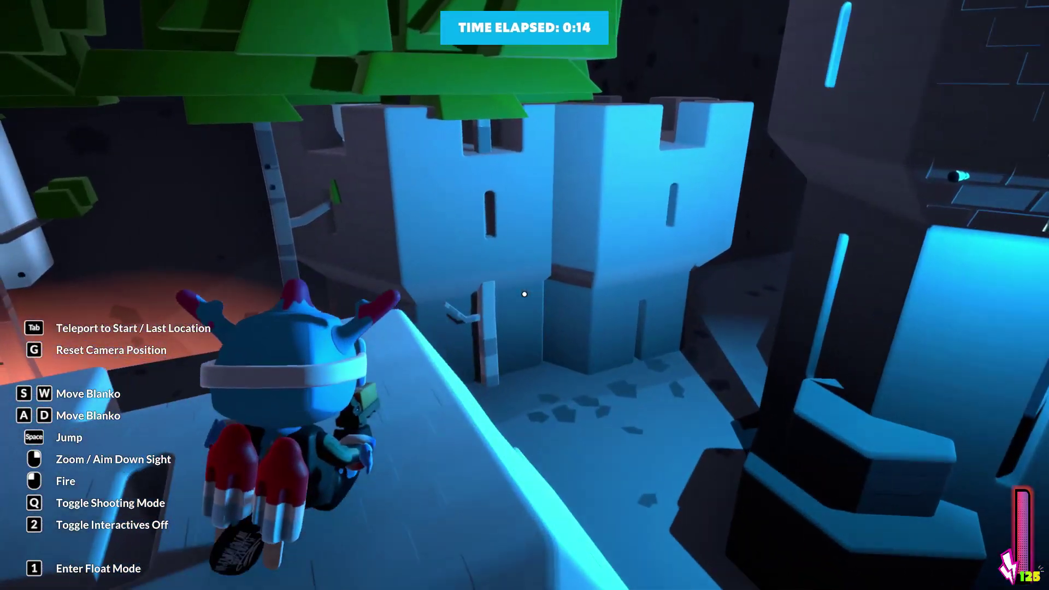
pyautogui.press('Tab')
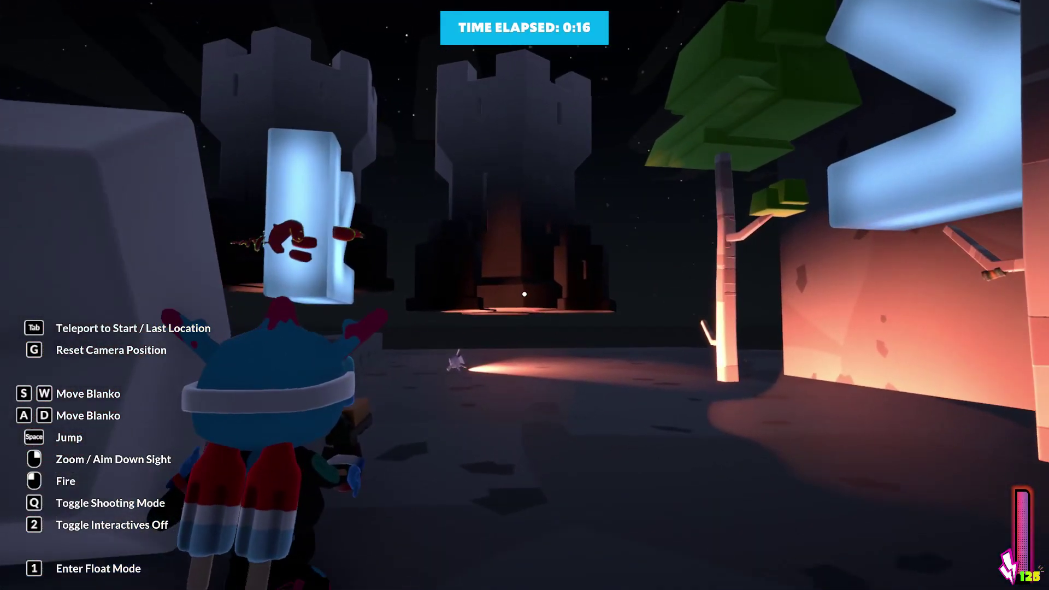